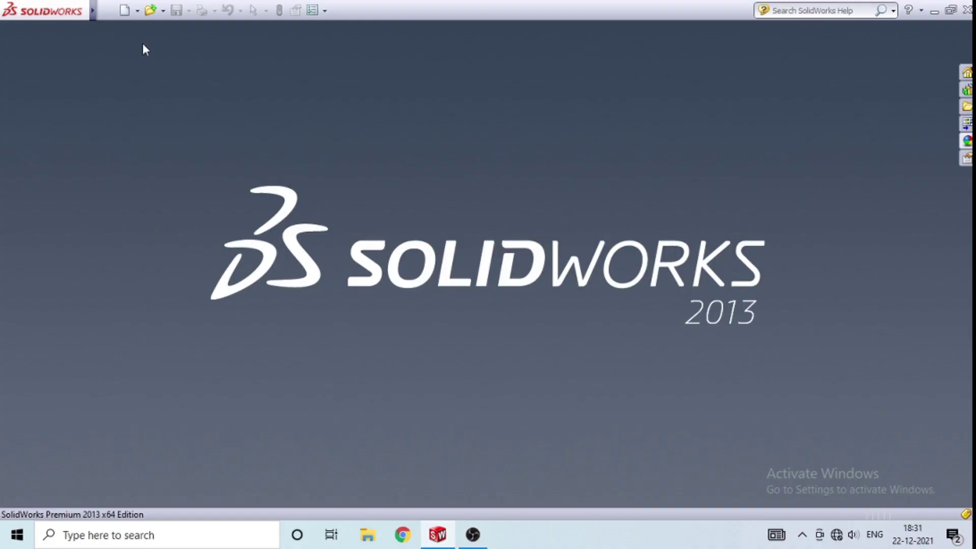
Step: Create a new blank Part document, Part1
click(150, 27)
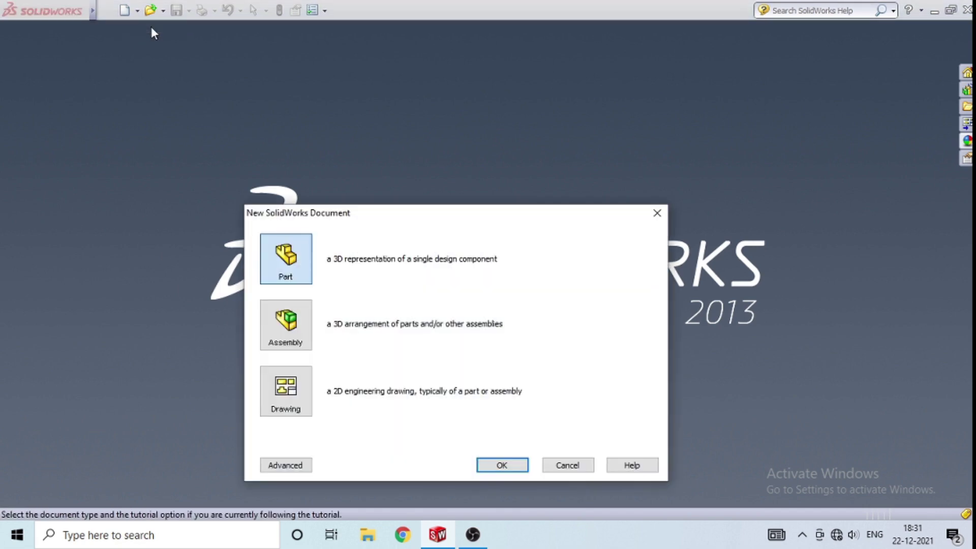
click(511, 465)
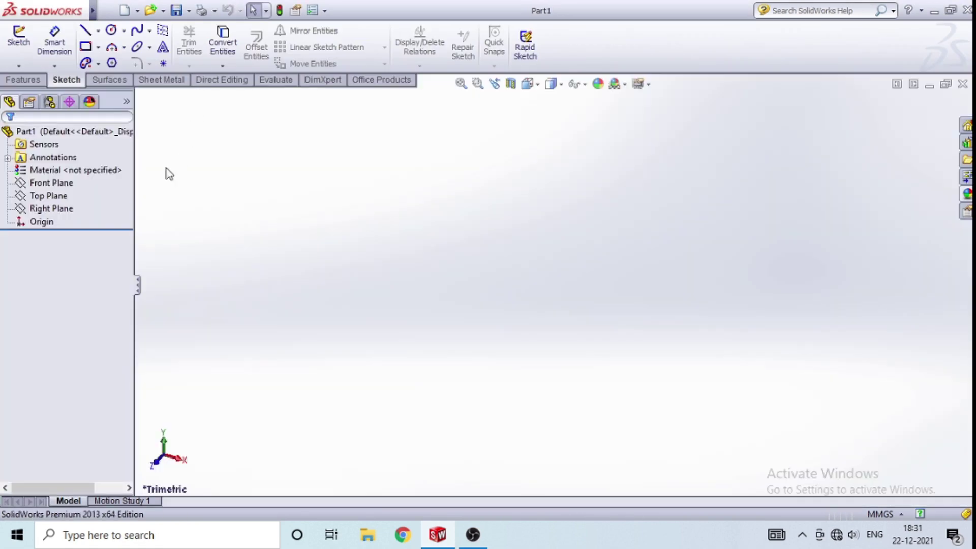
Step: Start a sketch on the Front Plane with a horizontal centerline through the origin
click(54, 183)
click(64, 163)
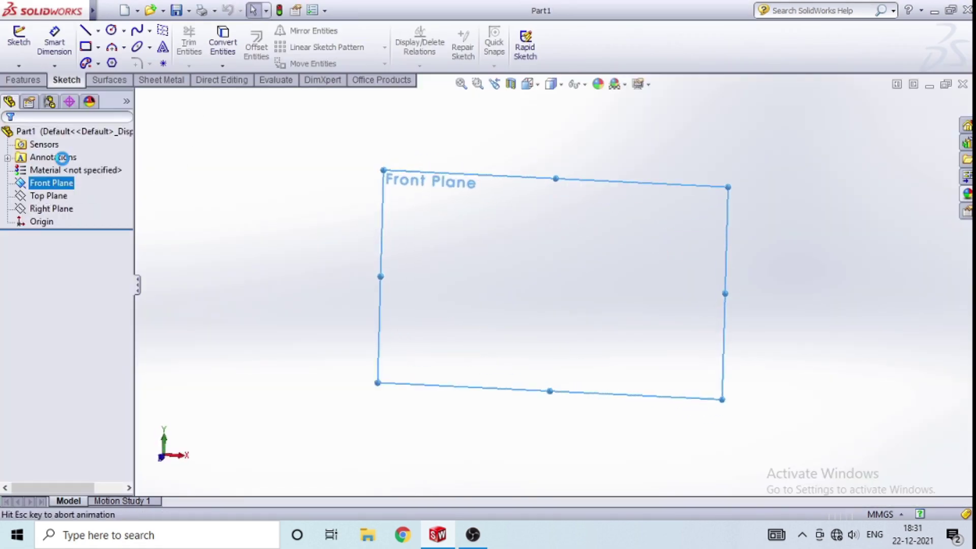
click(97, 31)
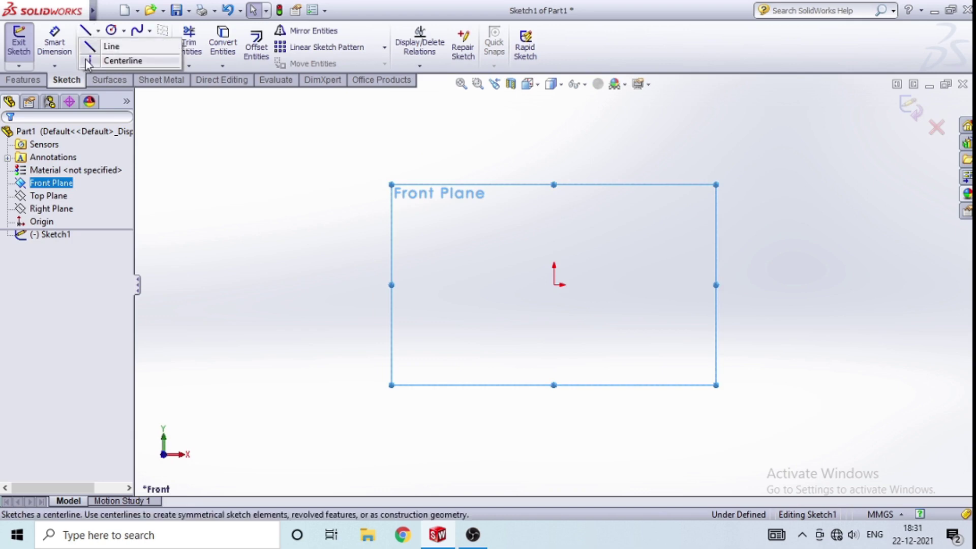
click(117, 60)
click(434, 284)
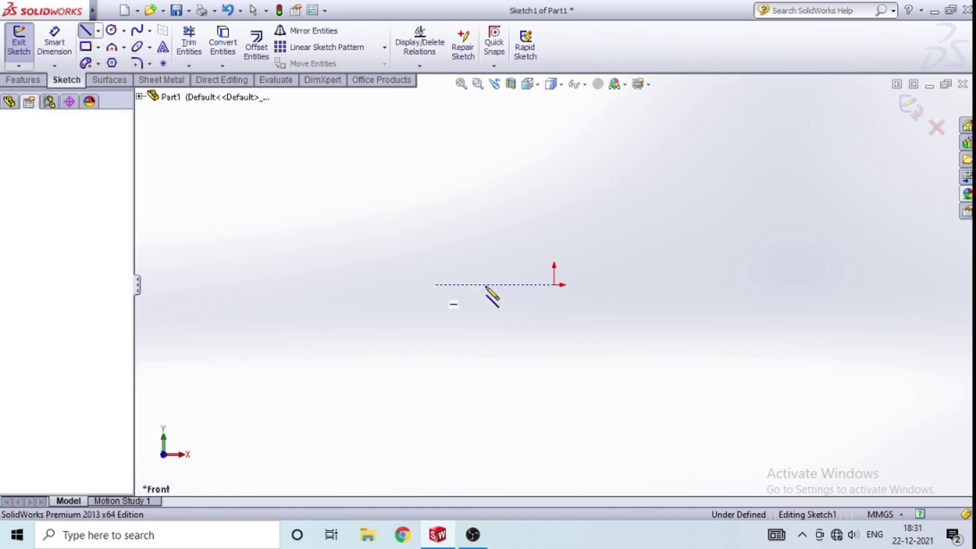
click(669, 284)
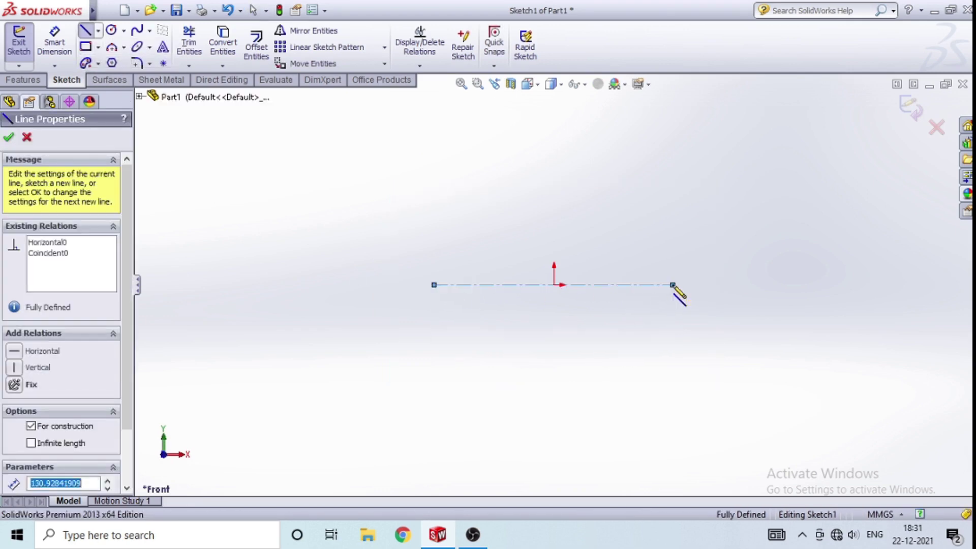
right_click(671, 284)
click(719, 139)
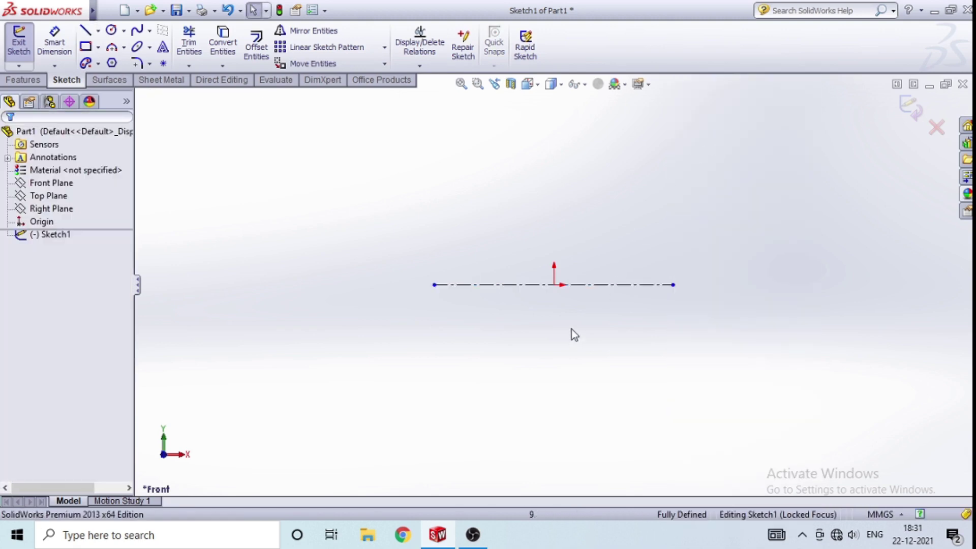
scroll(568, 327, down, 1)
Step: Draw a vertical line crossing the centerline just left of the origin
click(87, 32)
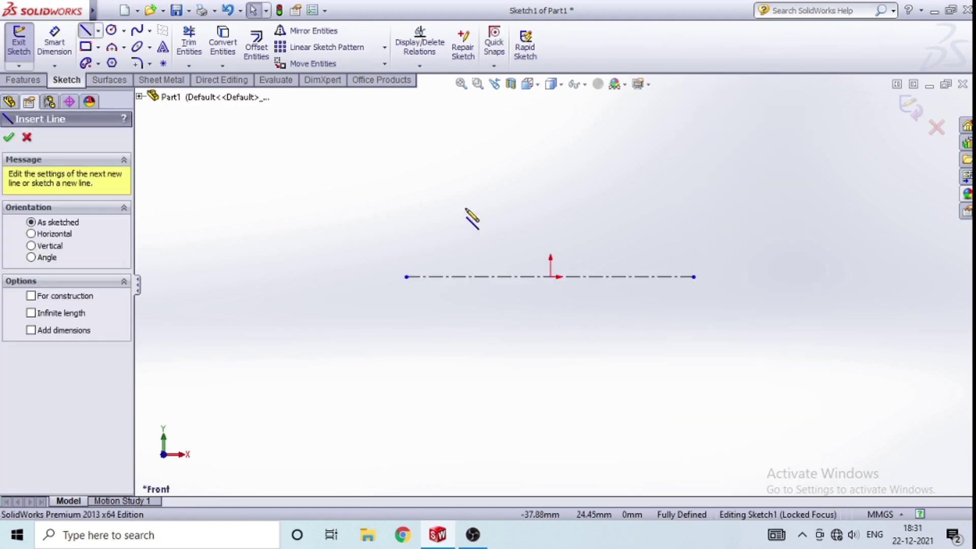
click(474, 327)
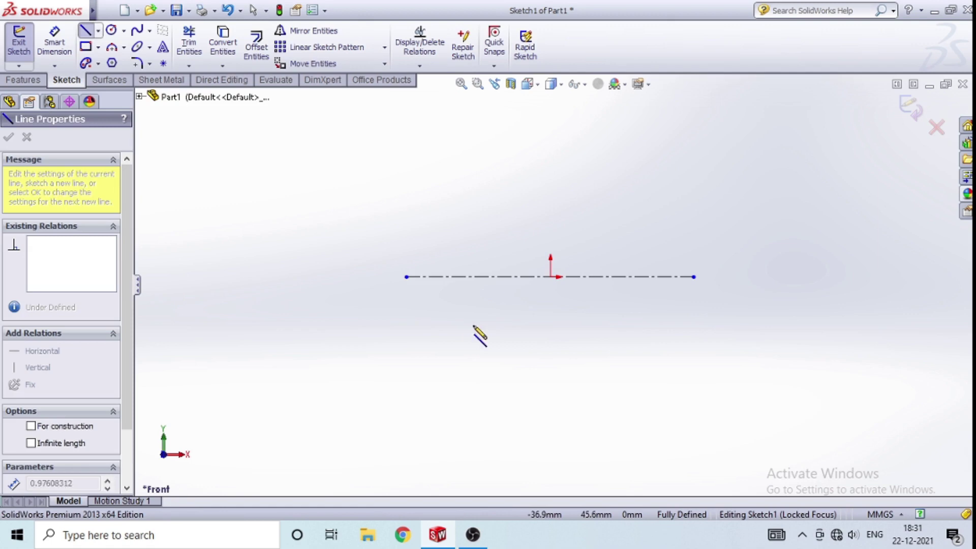
click(466, 371)
right_click(473, 379)
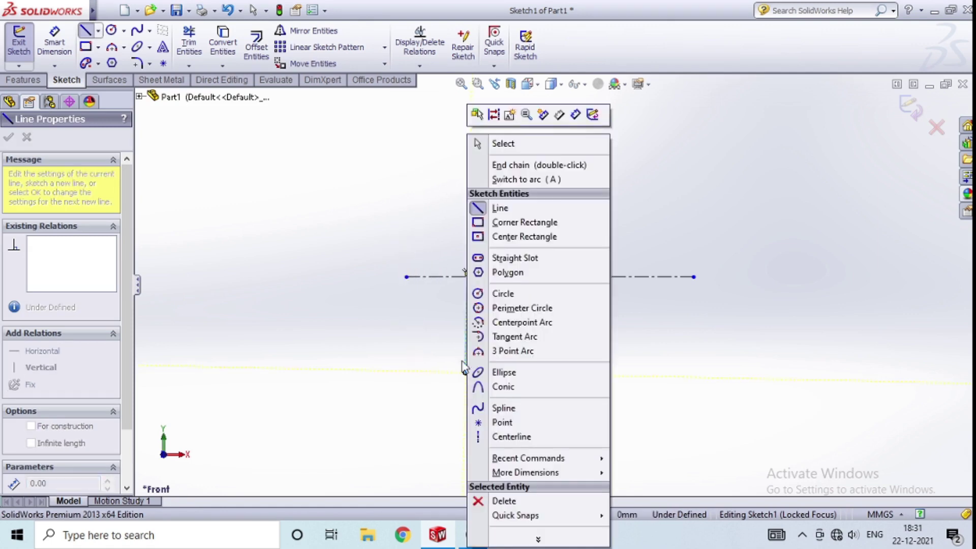
click(503, 144)
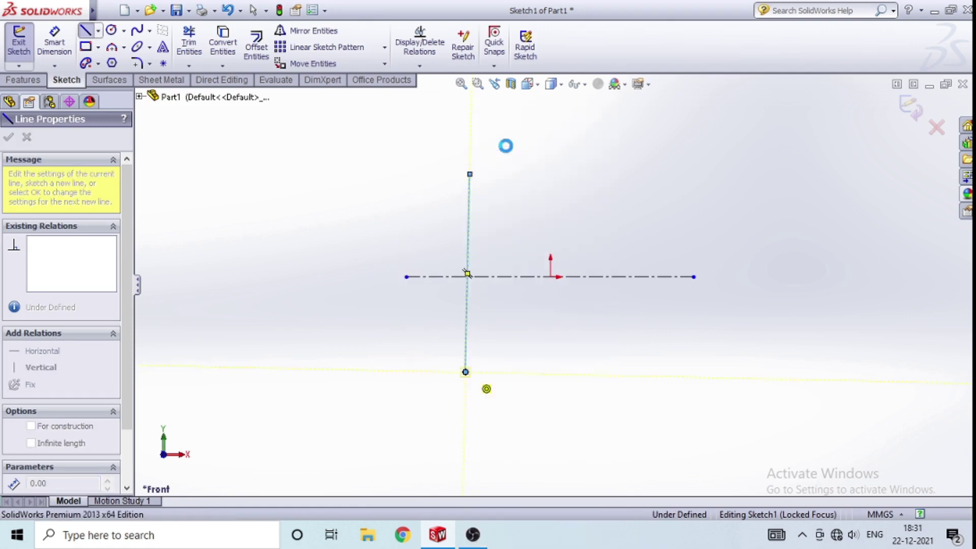
Step: Make the vertical line's two endpoints symmetric about the centerline
click(470, 174)
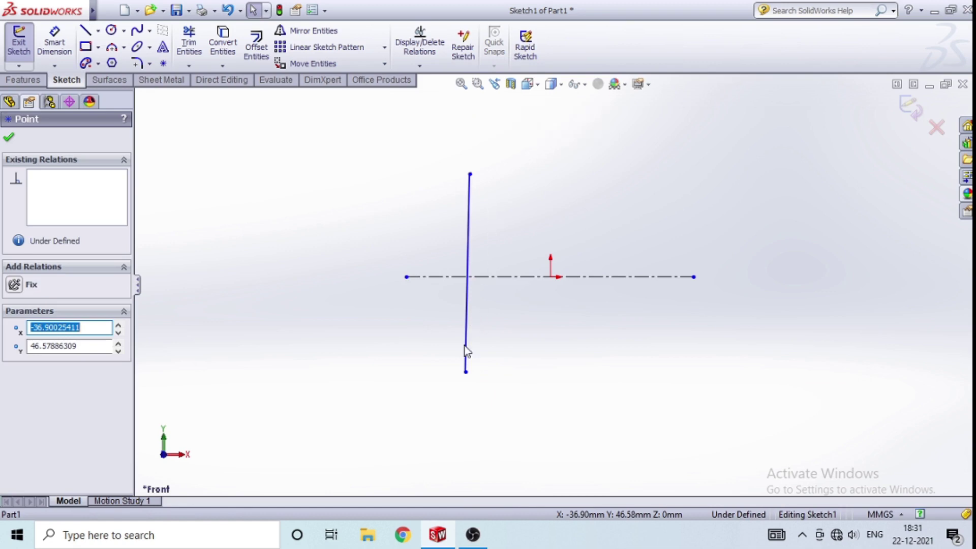
click(426, 348)
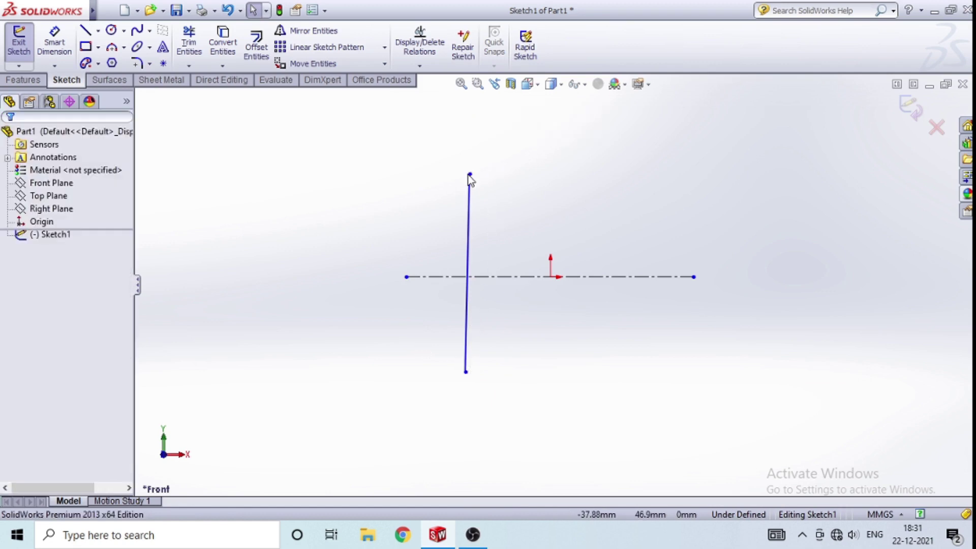
click(469, 175)
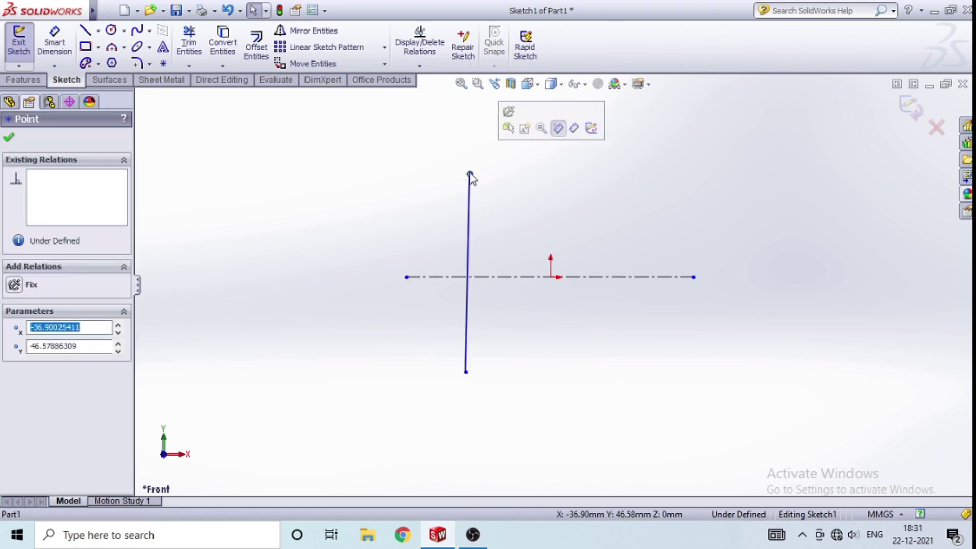
ctrl+click(465, 372)
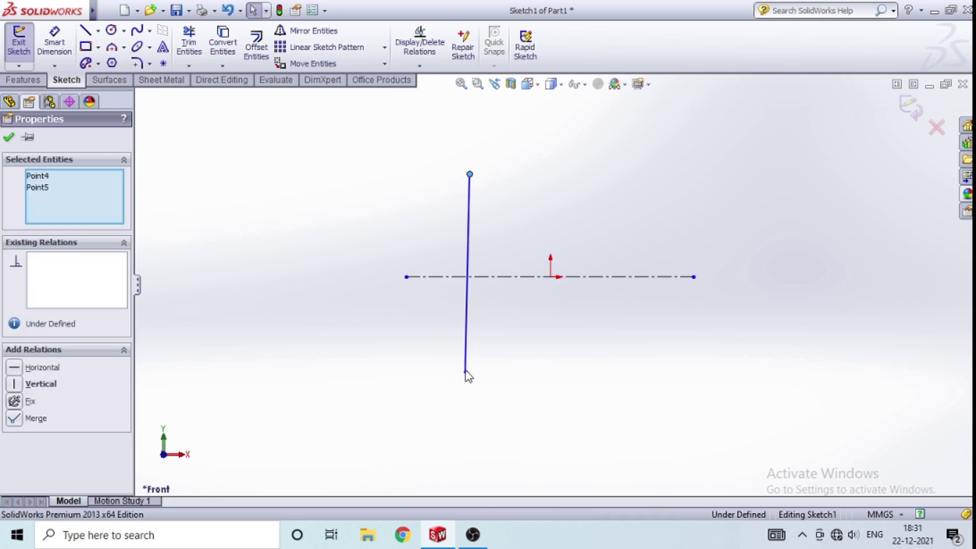
ctrl+click(500, 277)
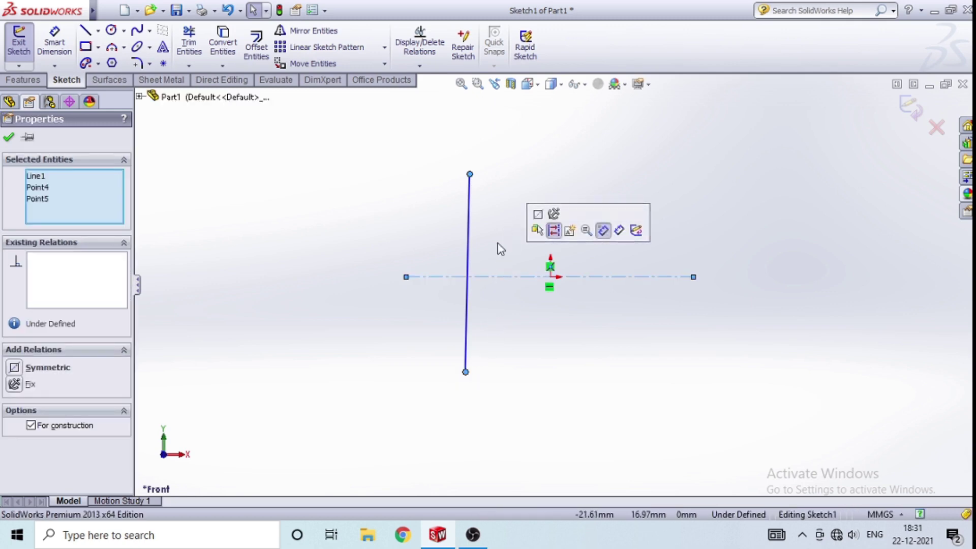
click(537, 216)
click(426, 202)
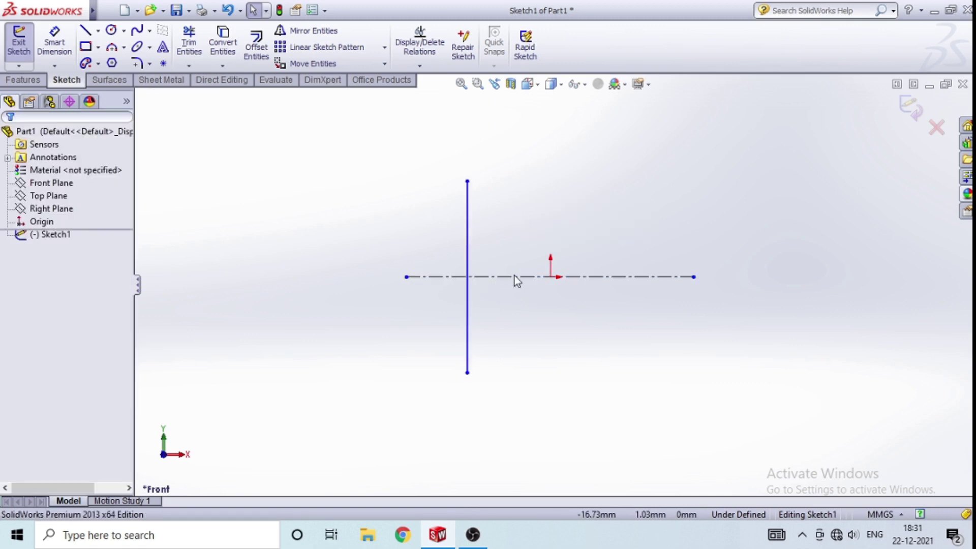
Step: Dimension the vertical line's length to 120 mm
key(z)
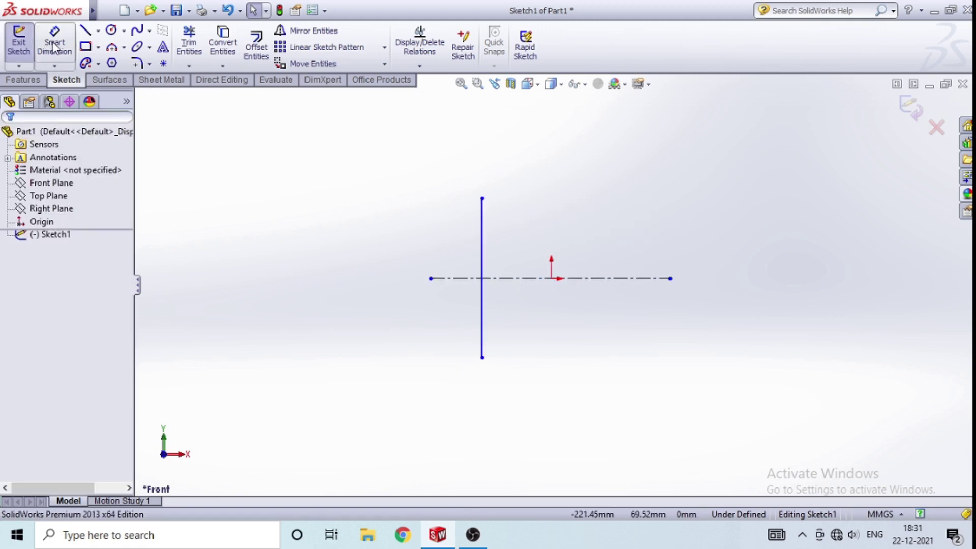
click(54, 46)
click(482, 277)
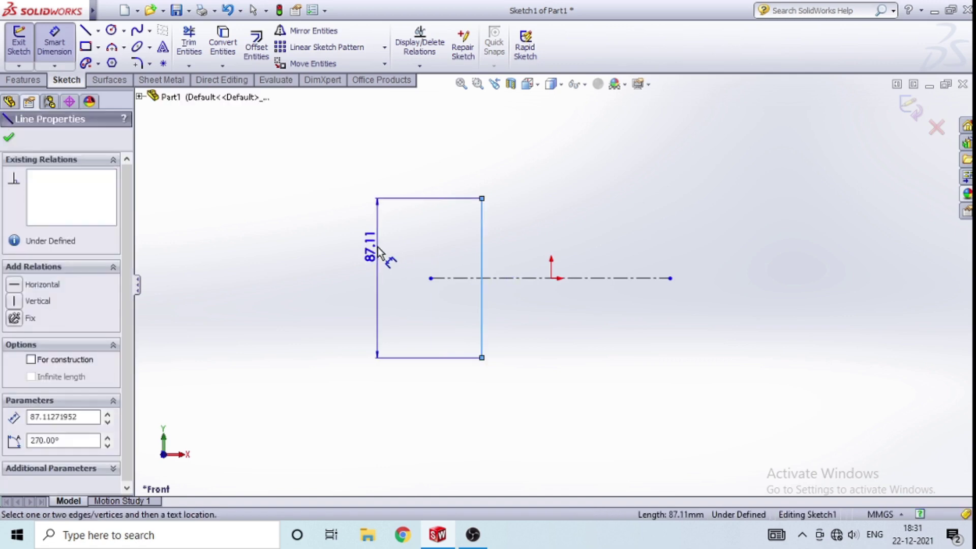
click(378, 251)
key(BackSpace)
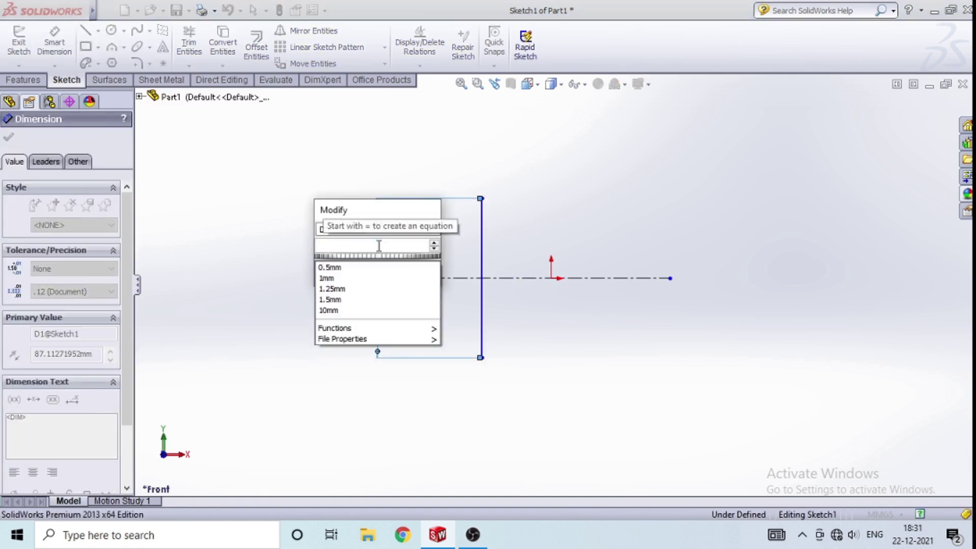
text(12100)
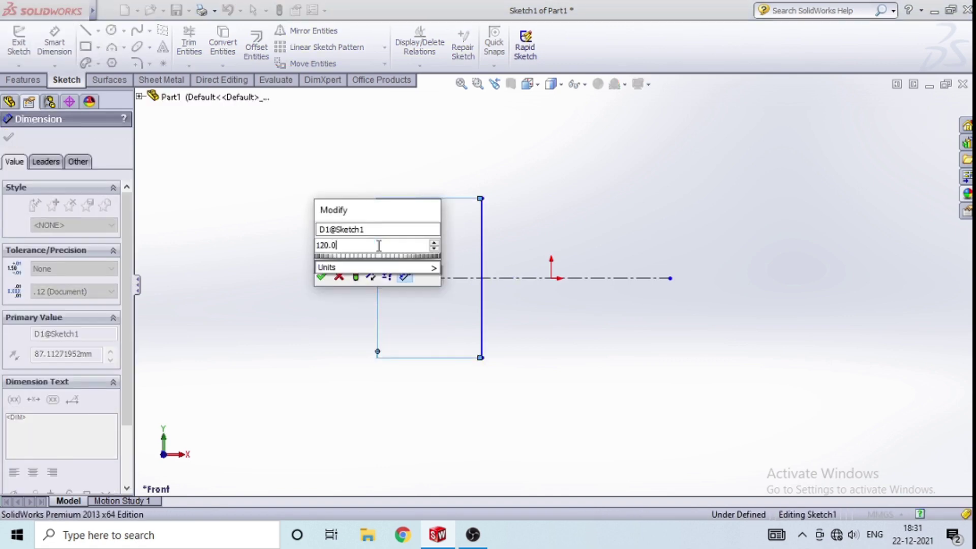
key(Escape)
key(Escape)
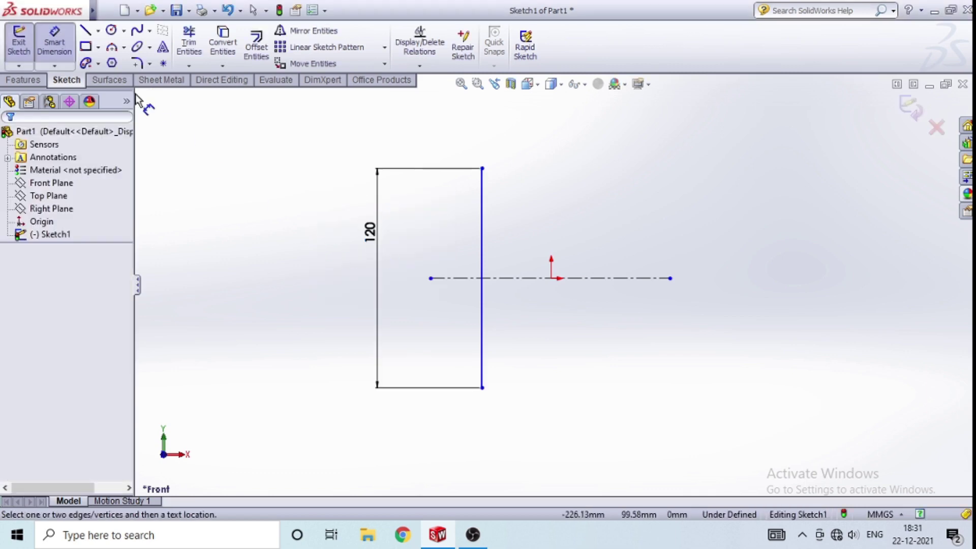
Step: Draw a 50 mm horizontal line running right from the vertical line's top end
click(86, 32)
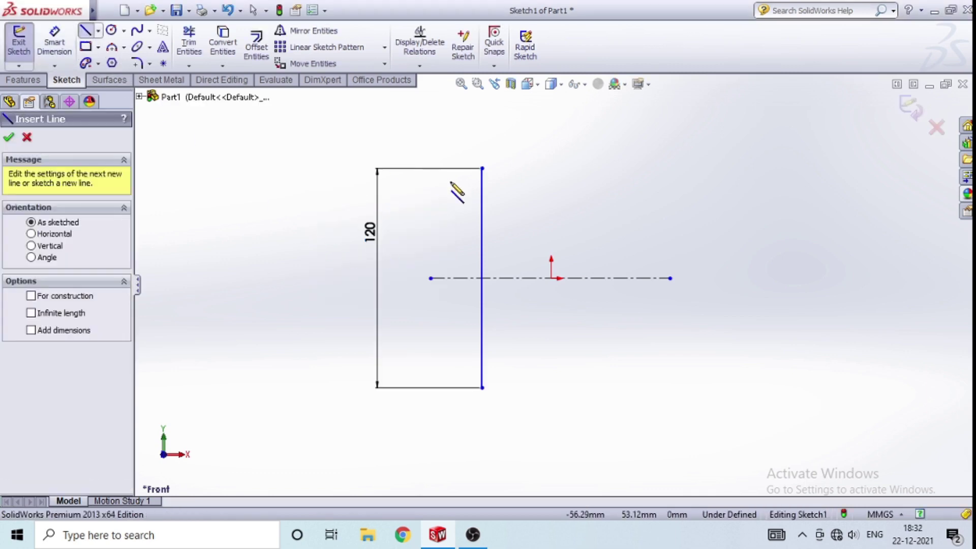
click(482, 168)
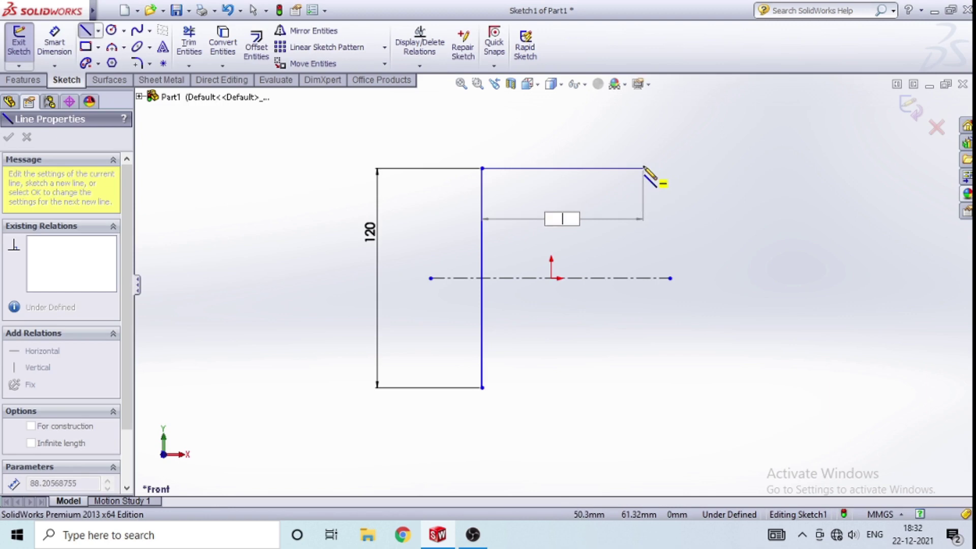
text(50)
key(Return)
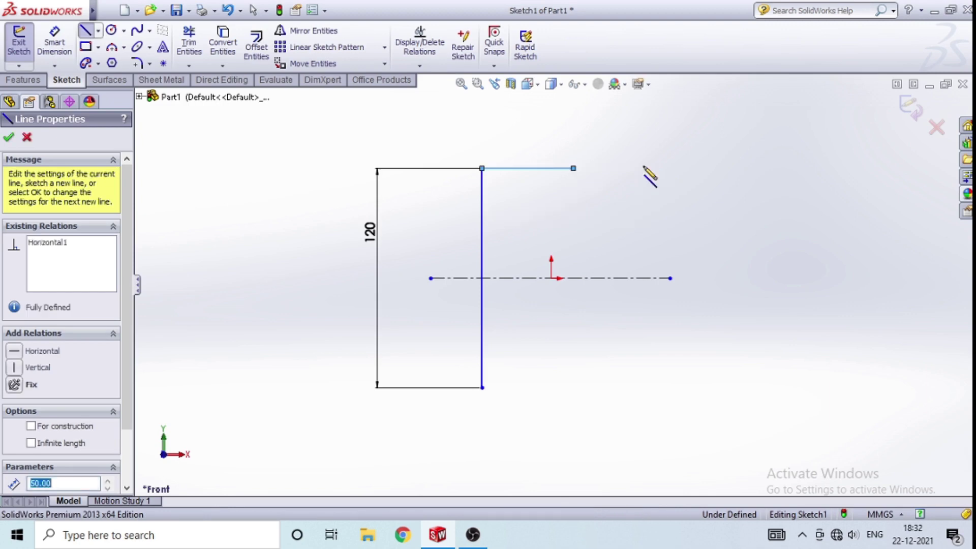
key(Escape)
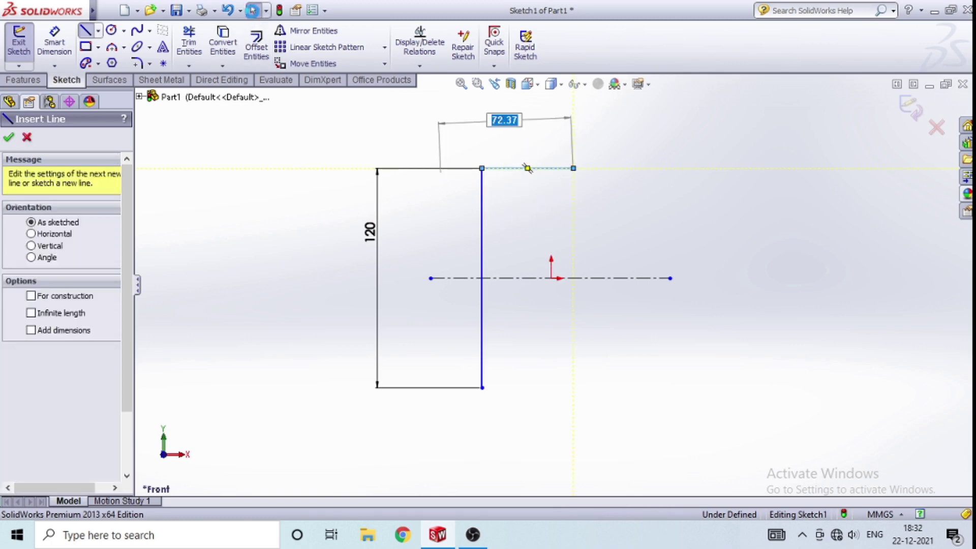
key(Escape)
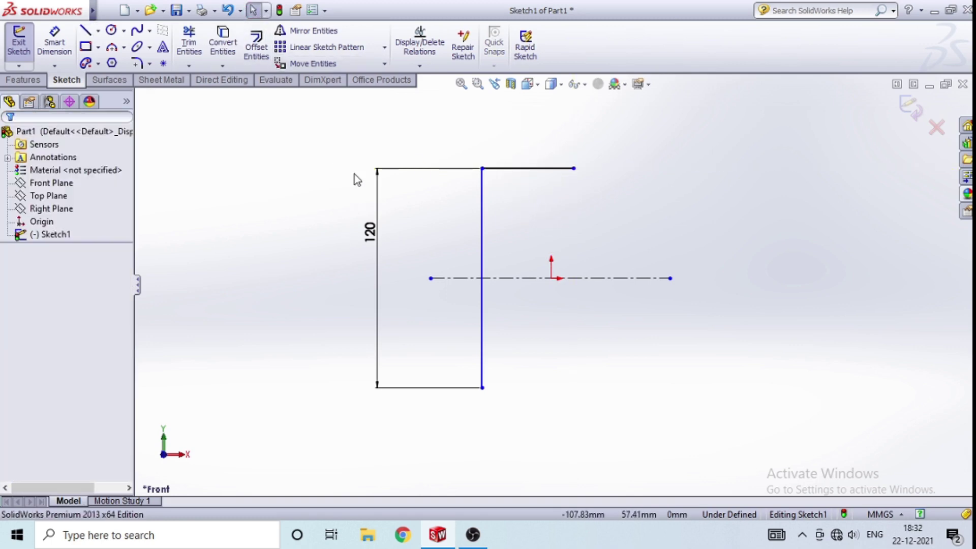
Step: Fillet the top corner between the two lines with a 12 mm radius
click(137, 63)
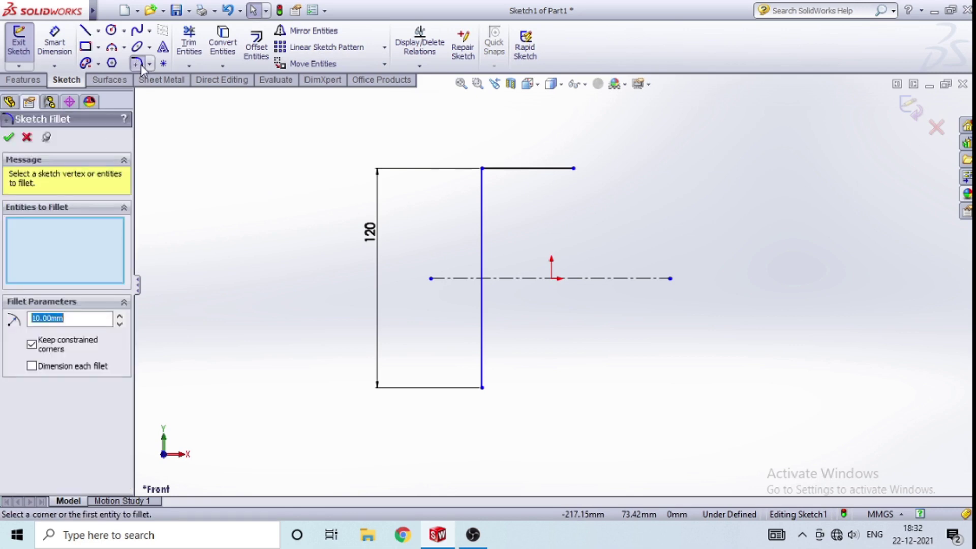
click(483, 168)
text(12)
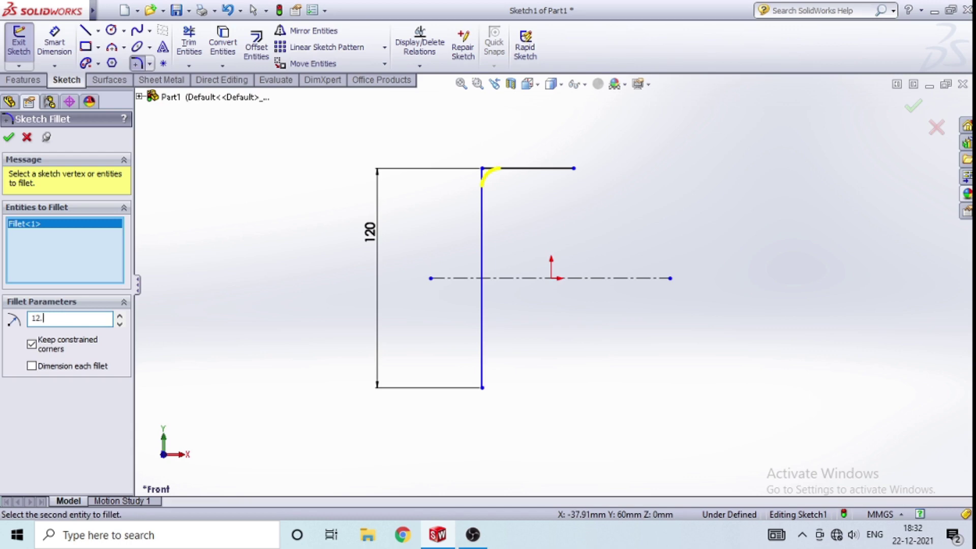
click(9, 138)
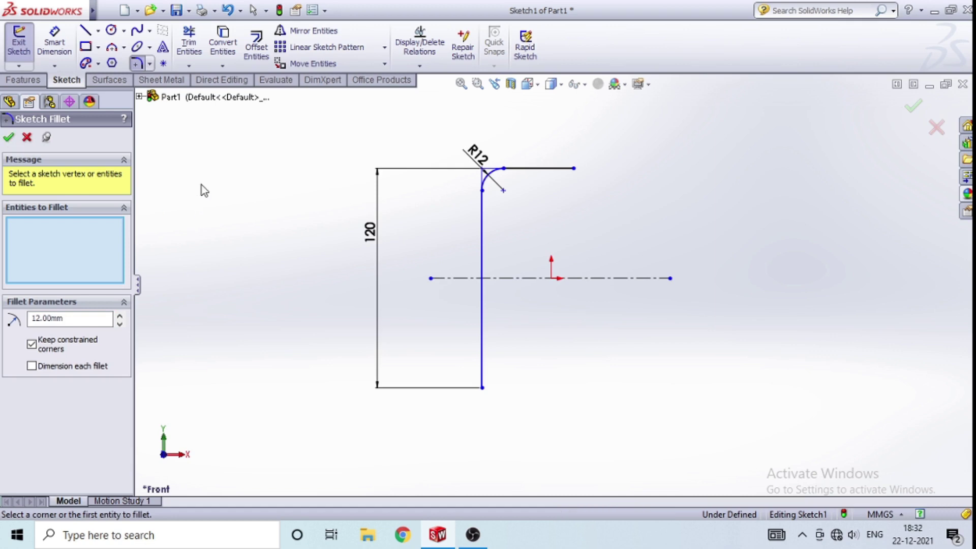
click(8, 138)
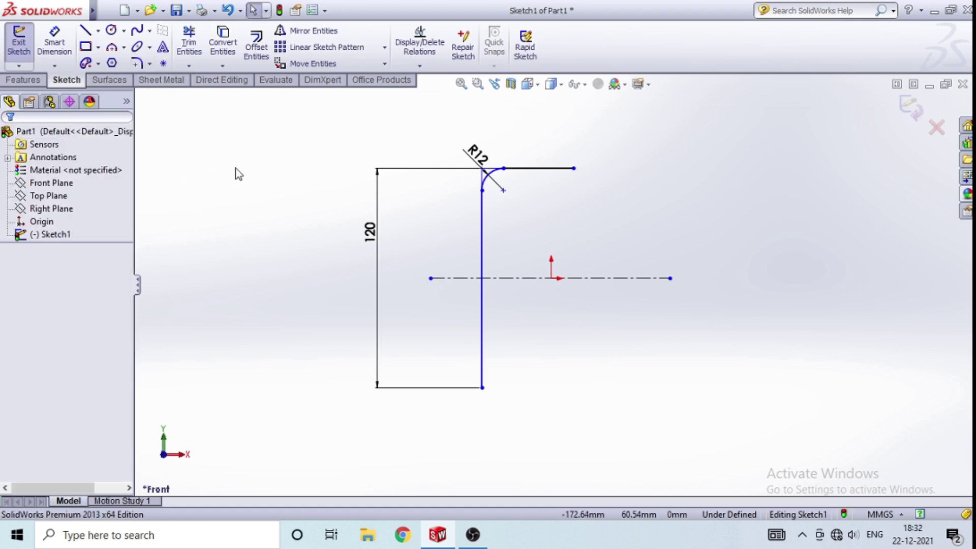
Step: Exit the L-shaped path sketch, Sketch1
middle_drag(712, 222, 695, 226)
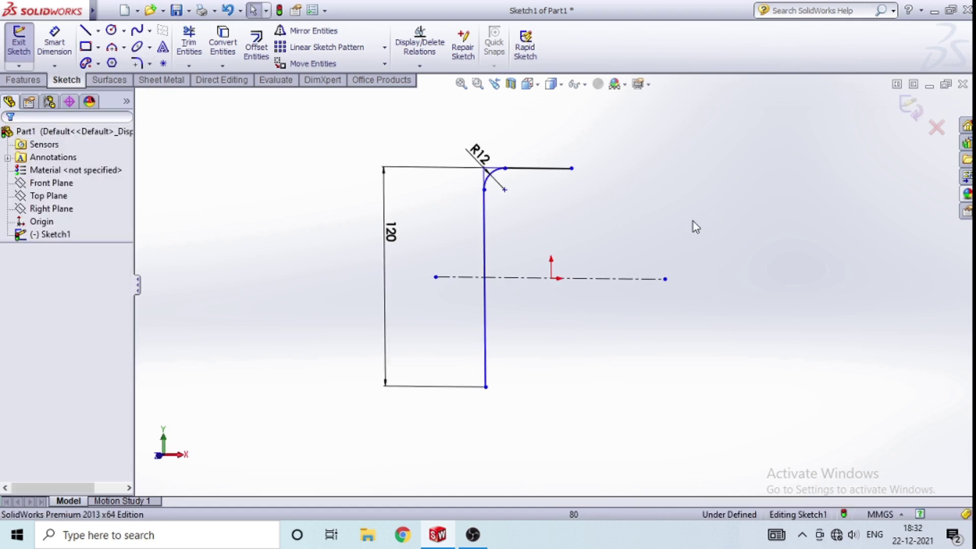
key(ctrl+b)
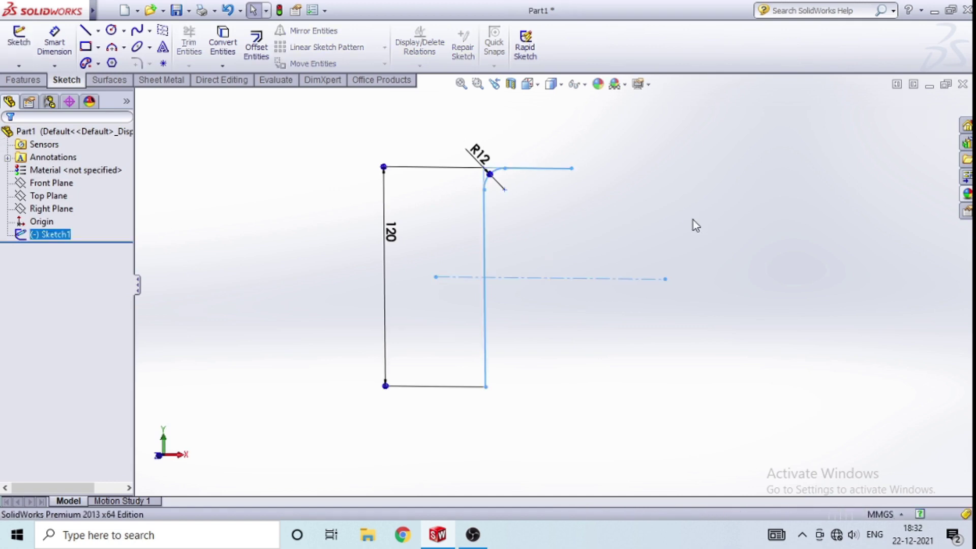
key(ctrl+z)
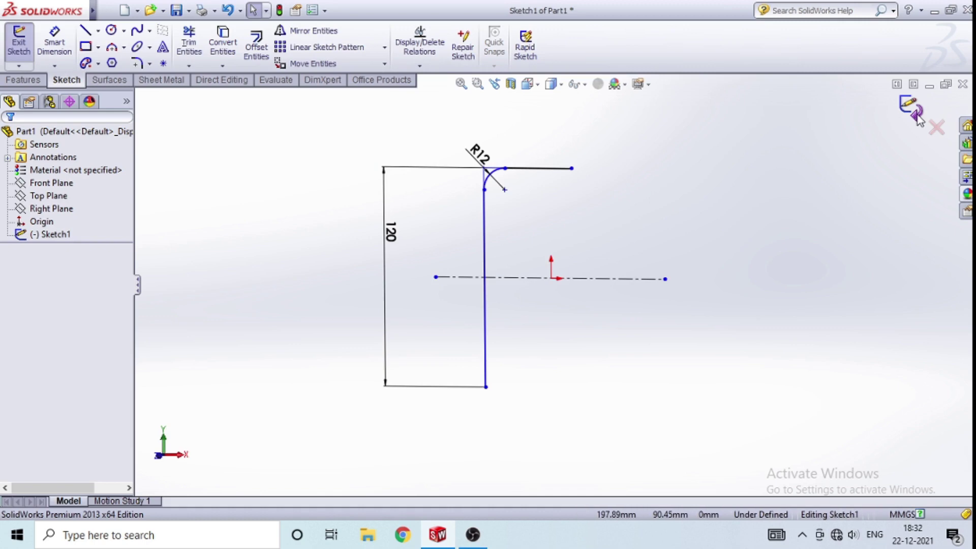
click(911, 106)
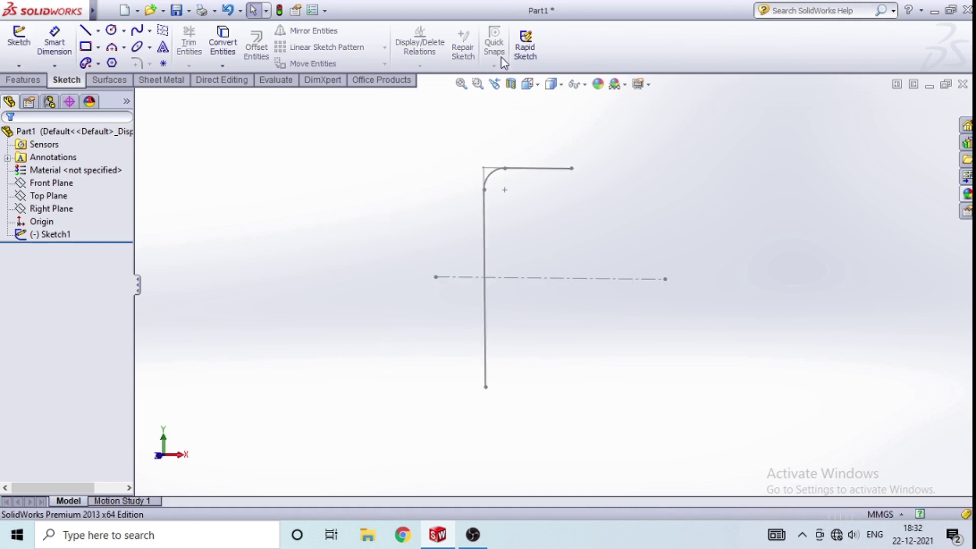
Step: Create Plane1 through the short arm's end point, perpendicular to that arm
click(23, 80)
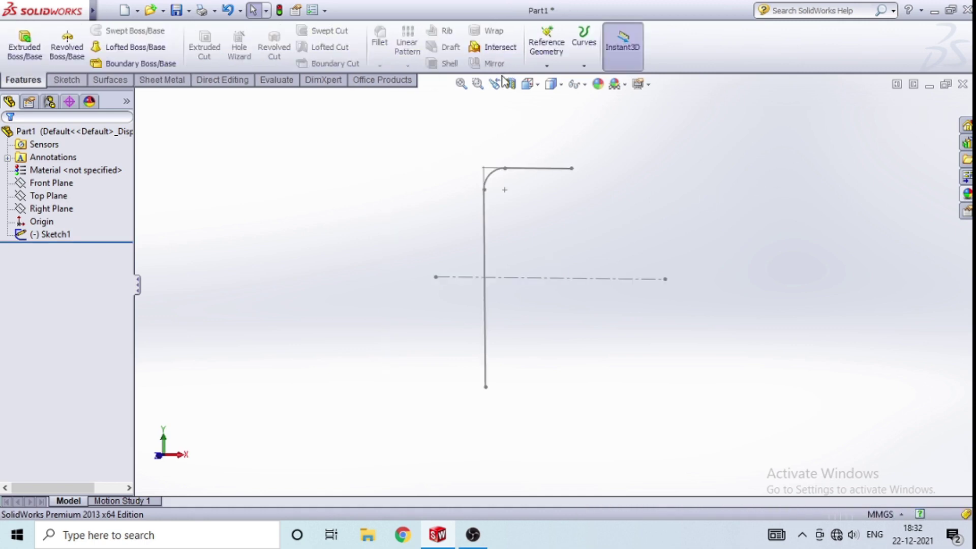
click(545, 67)
click(576, 83)
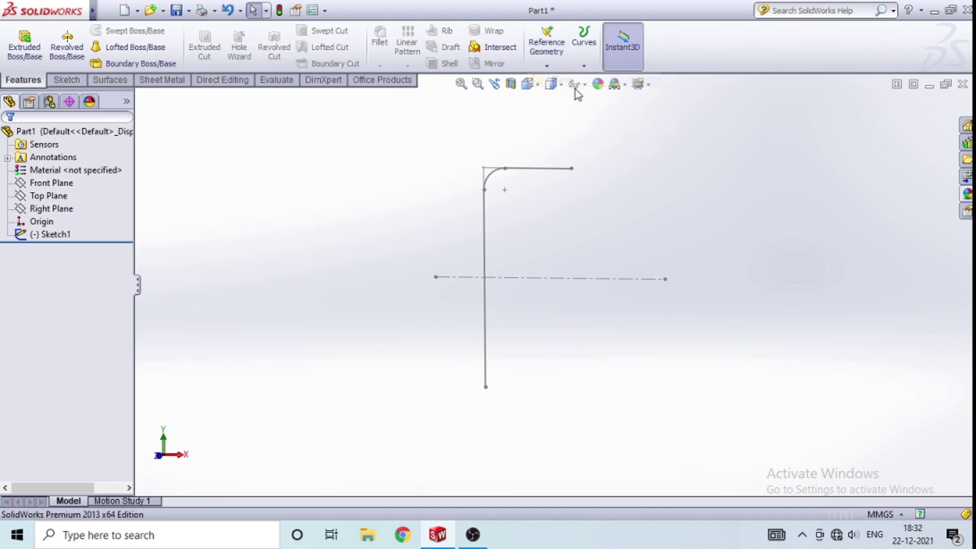
click(572, 169)
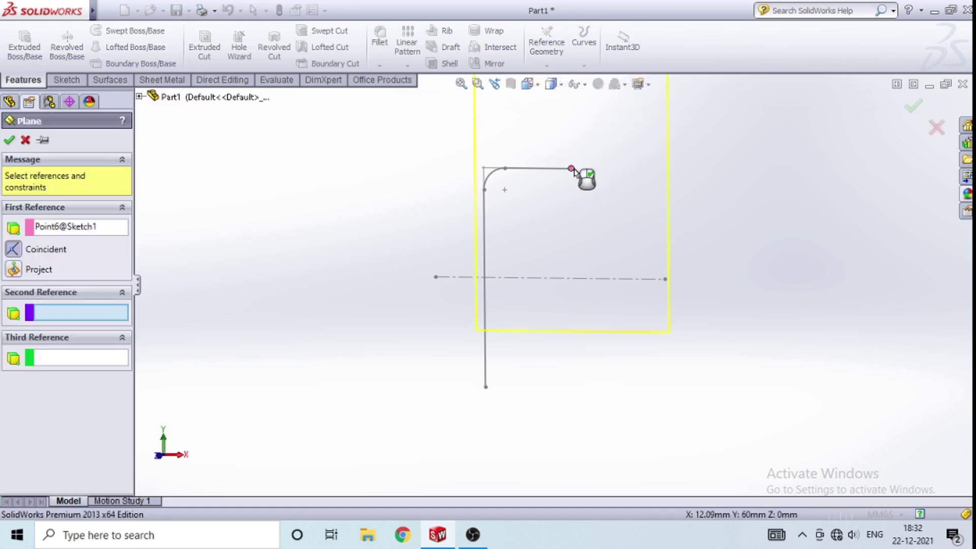
click(545, 168)
scroll(546, 171, up, 3)
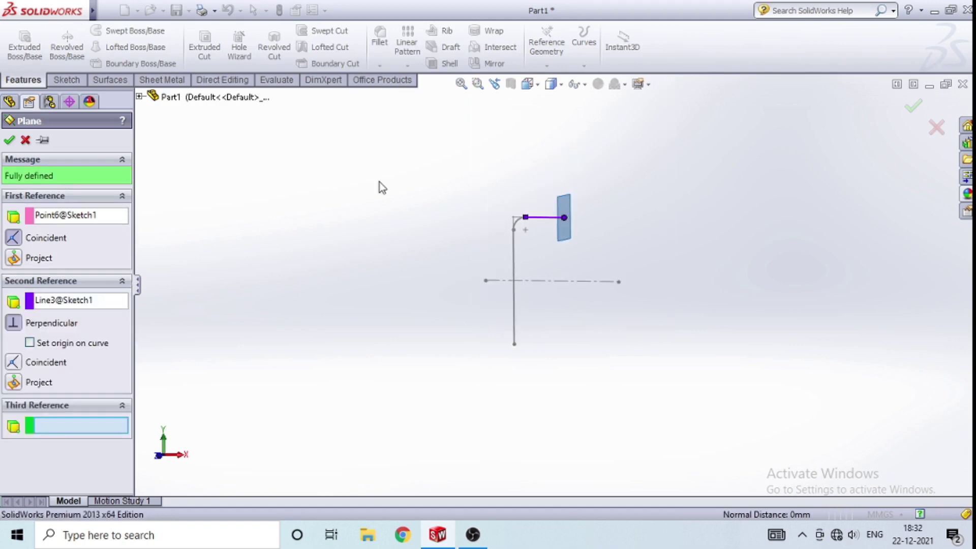
click(10, 141)
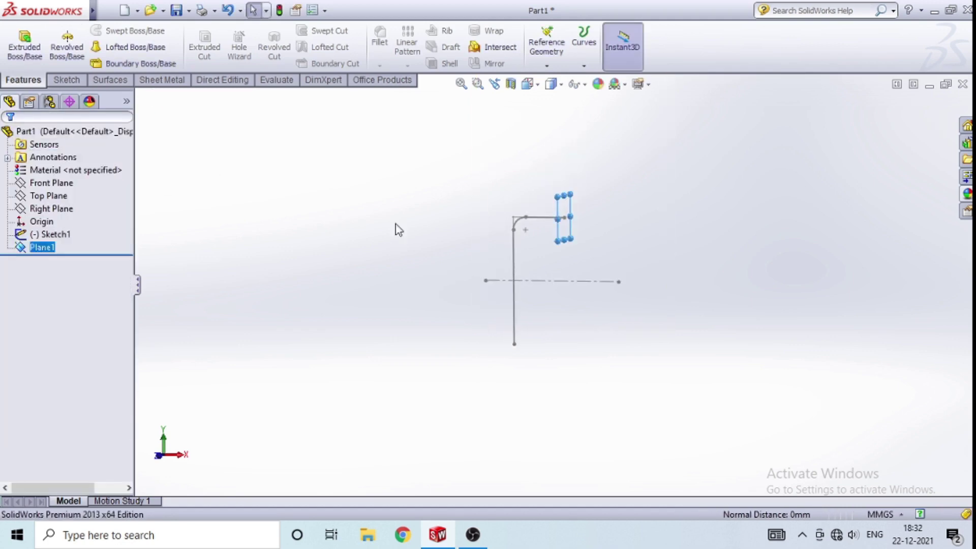
Step: Turn the view normal to Plane1
right_click(565, 206)
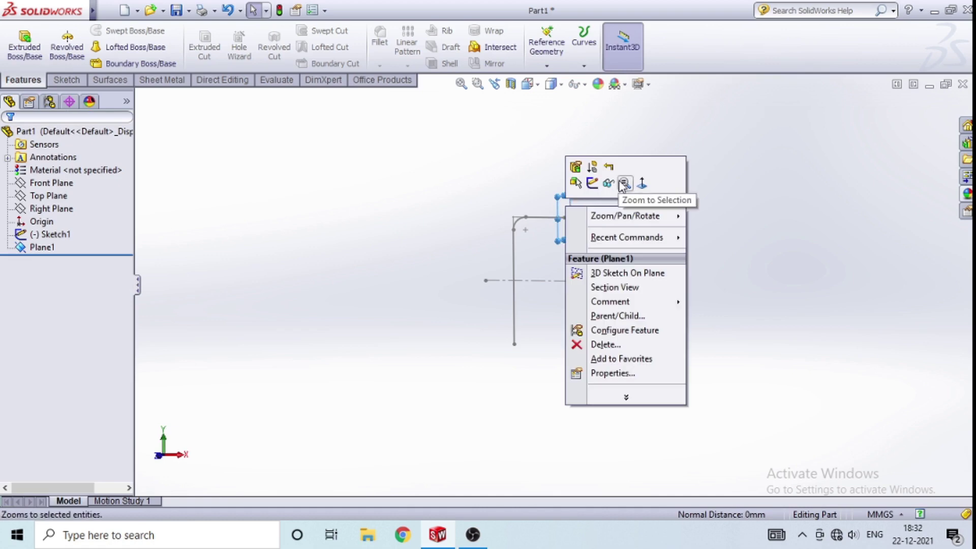
click(644, 183)
right_click(534, 124)
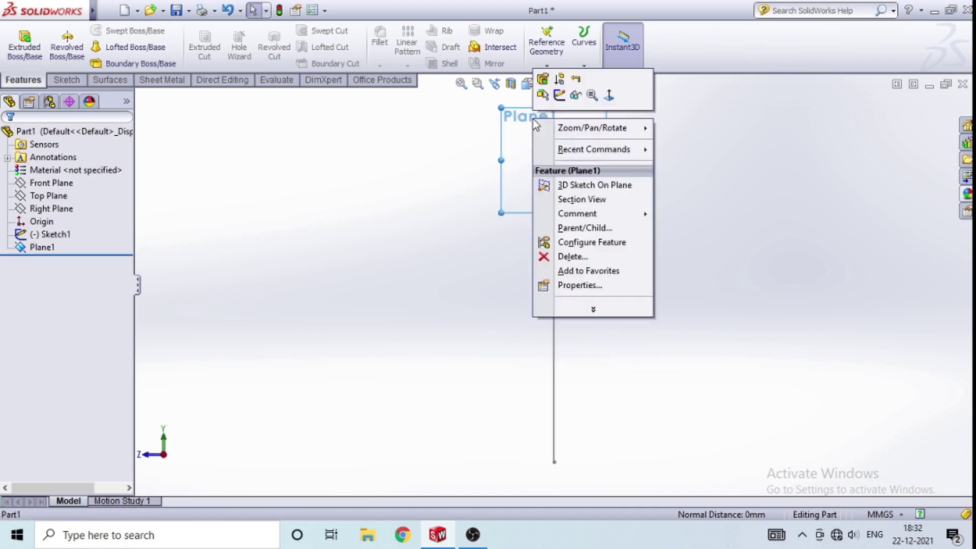
Step: Sketch a hexagon centred on the origin on Plane1
click(560, 97)
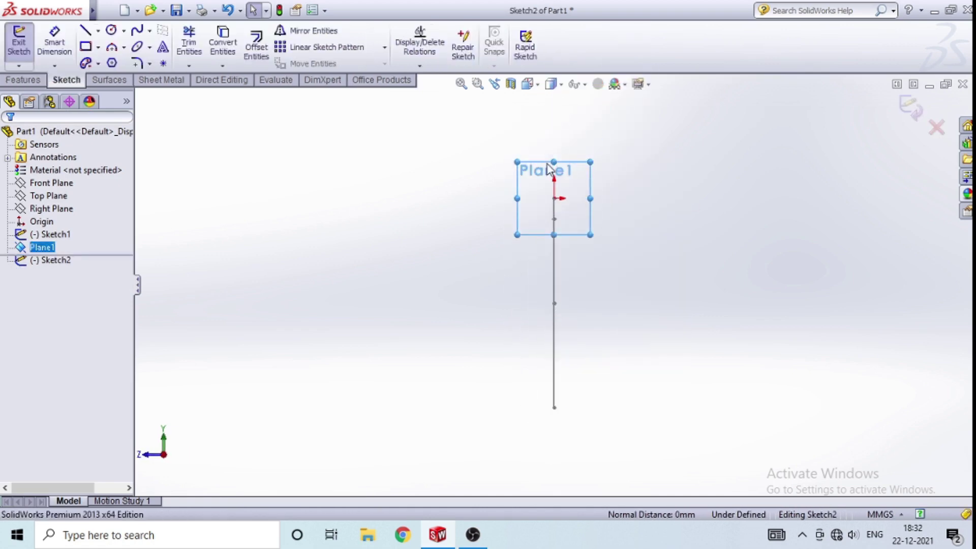
click(114, 63)
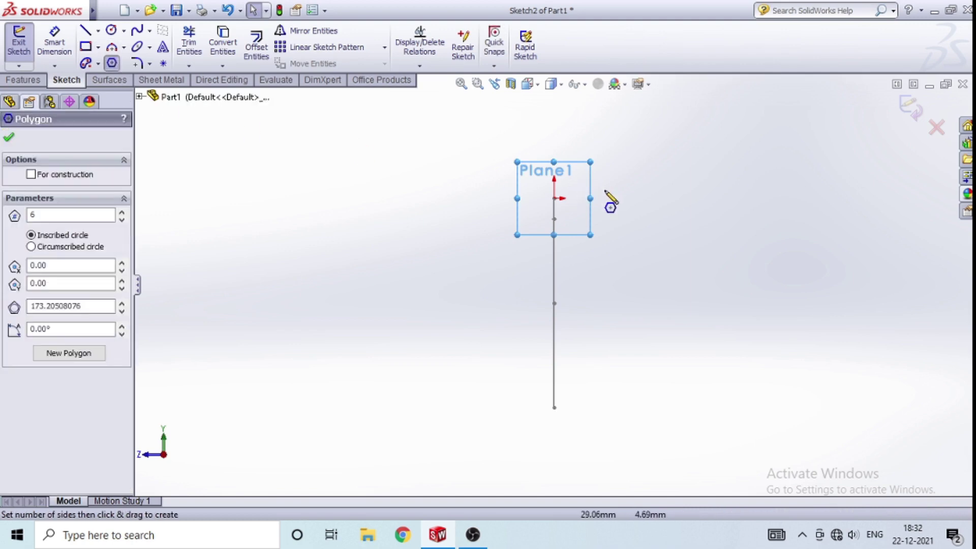
scroll(556, 218, down, 2)
click(570, 205)
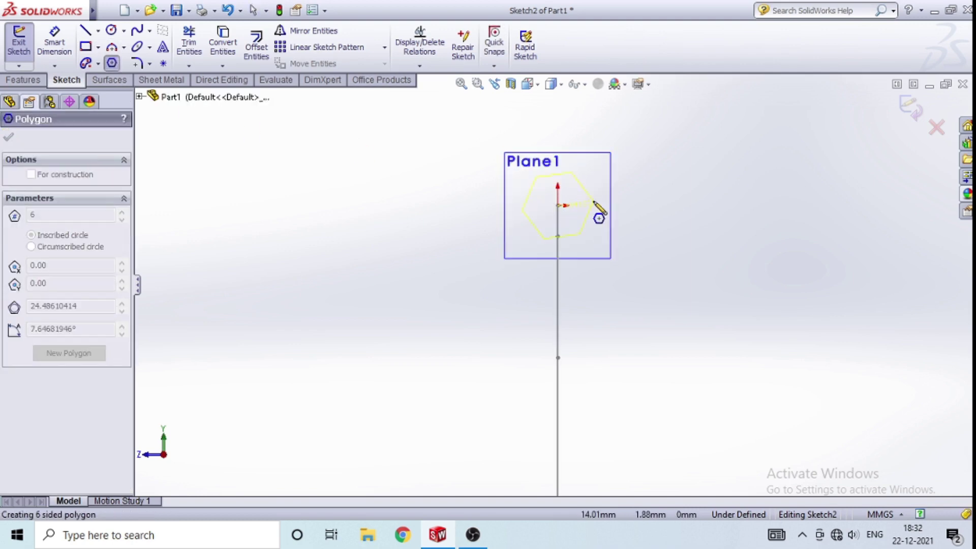
click(593, 206)
right_click(592, 155)
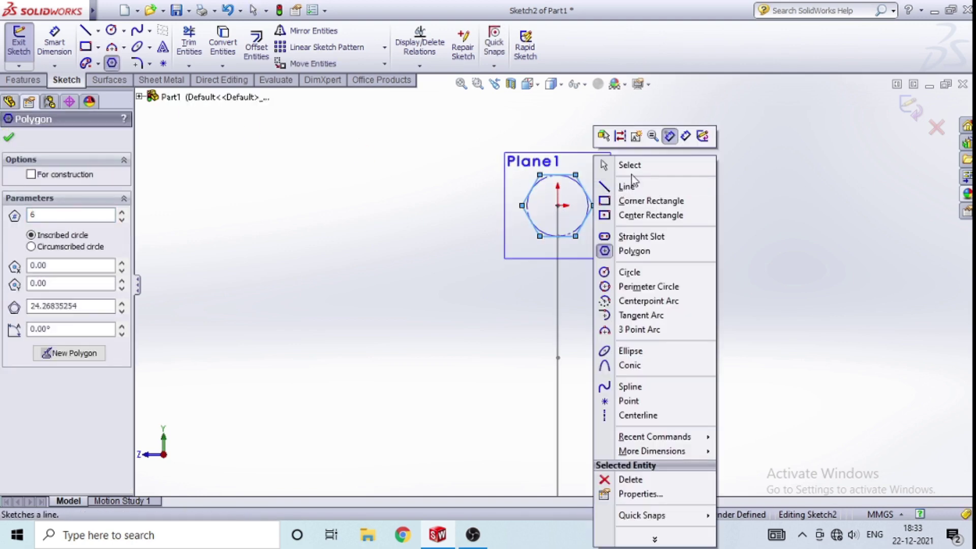
click(631, 165)
Step: Dimension the hexagon's construction circle to 10 mm diameter and exit the sketch
click(51, 46)
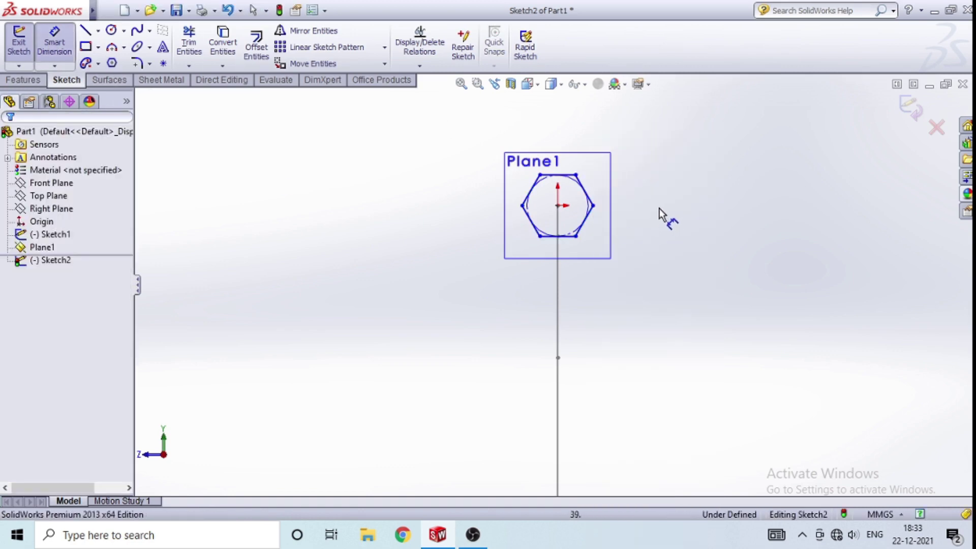
scroll(643, 183, down, 2)
click(536, 190)
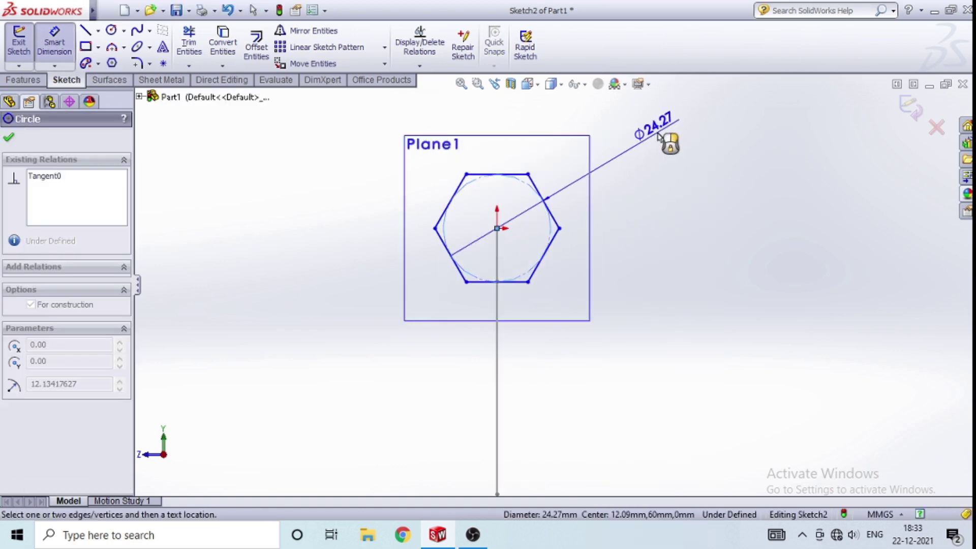
click(668, 144)
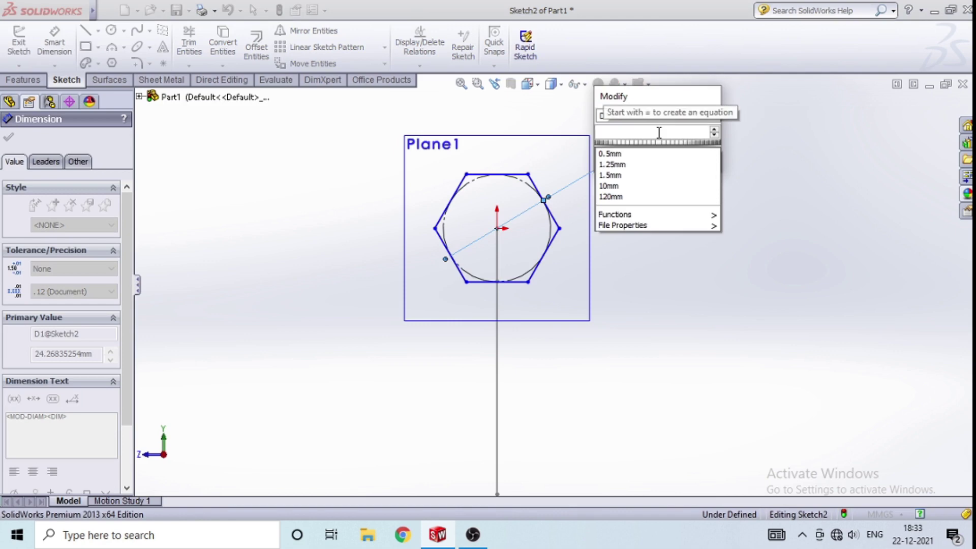
text(10.0)
key(Return)
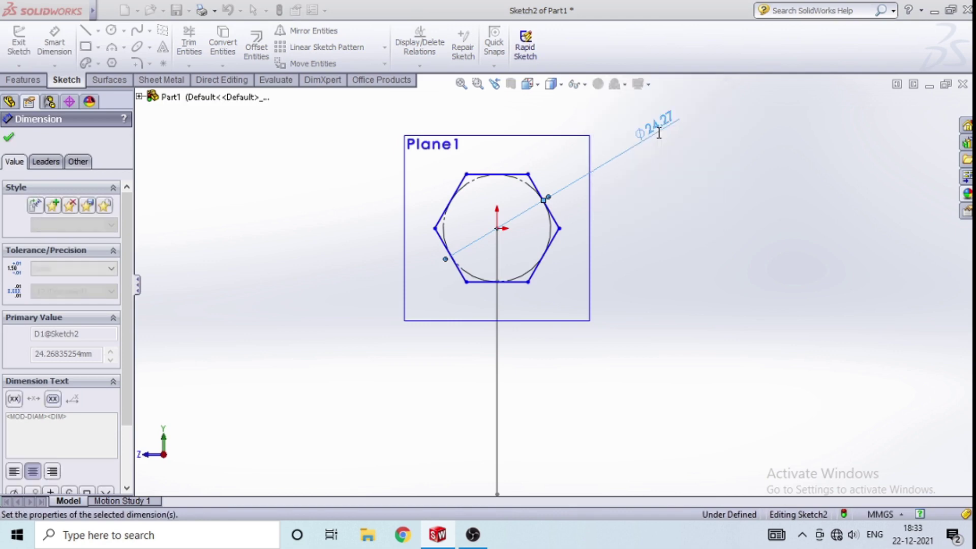
click(225, 206)
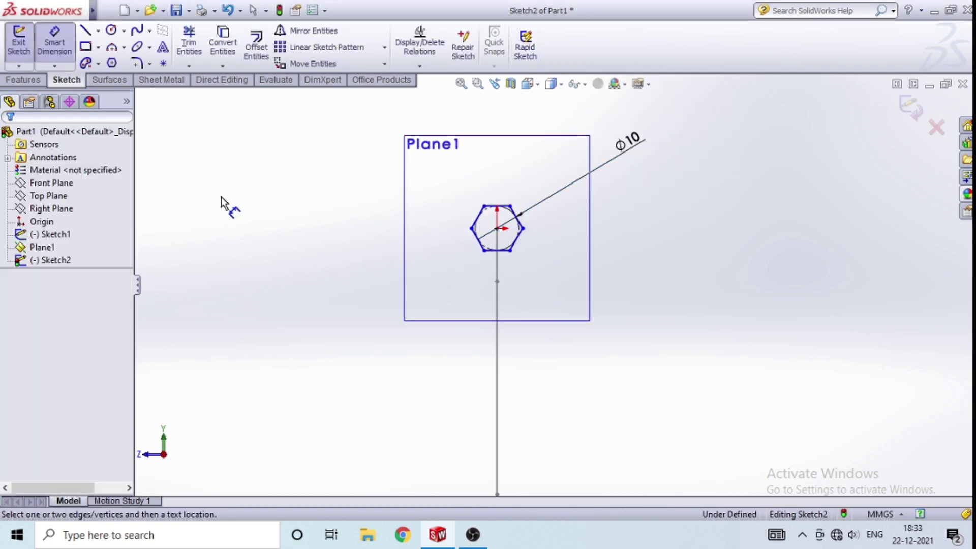
click(911, 118)
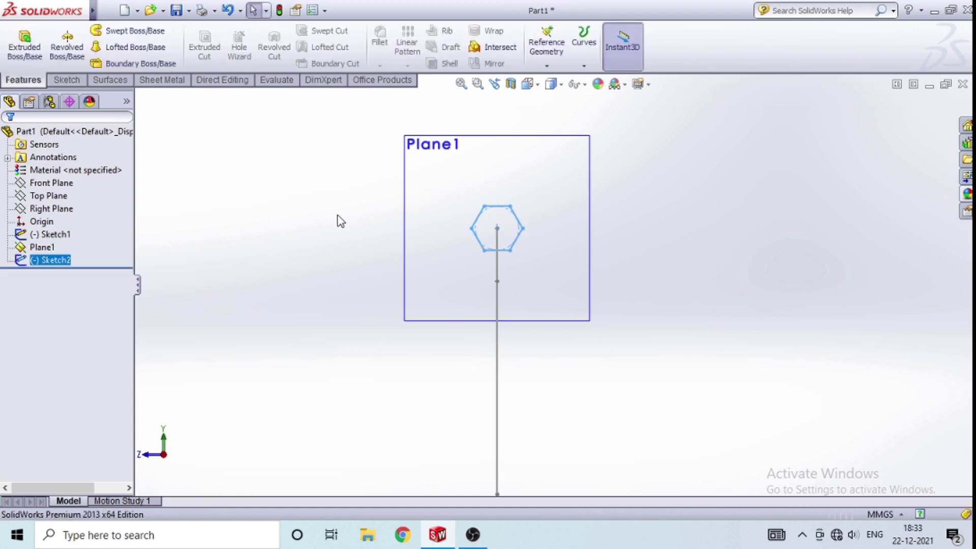
Step: Sweep the Sketch2 hexagon along the Sketch1 L-shaped path into a solid bar
middle_drag(341, 221, 397, 234)
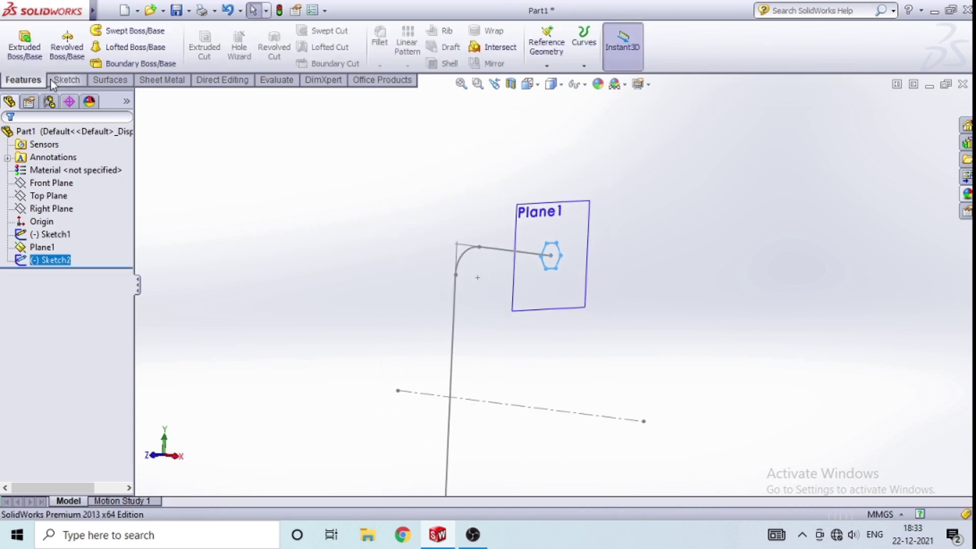
click(144, 34)
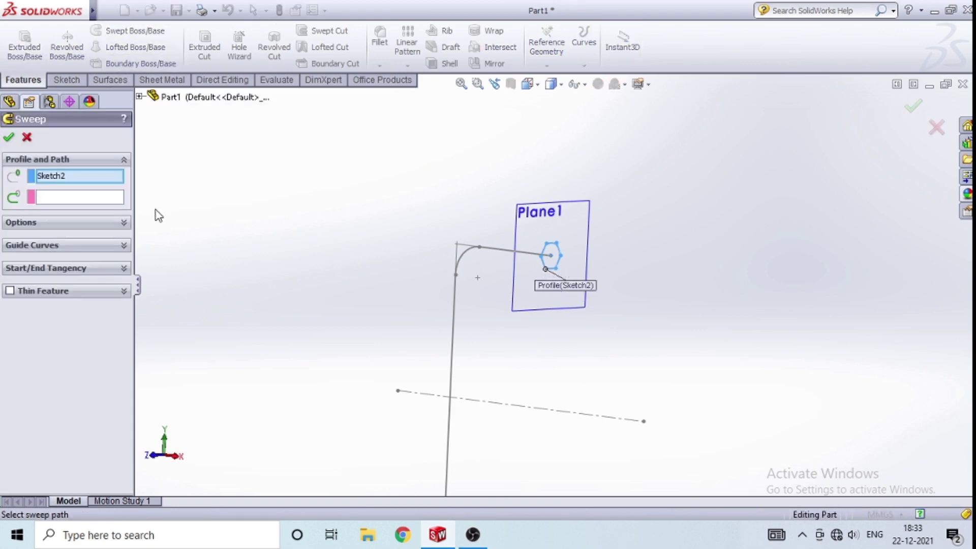
click(120, 198)
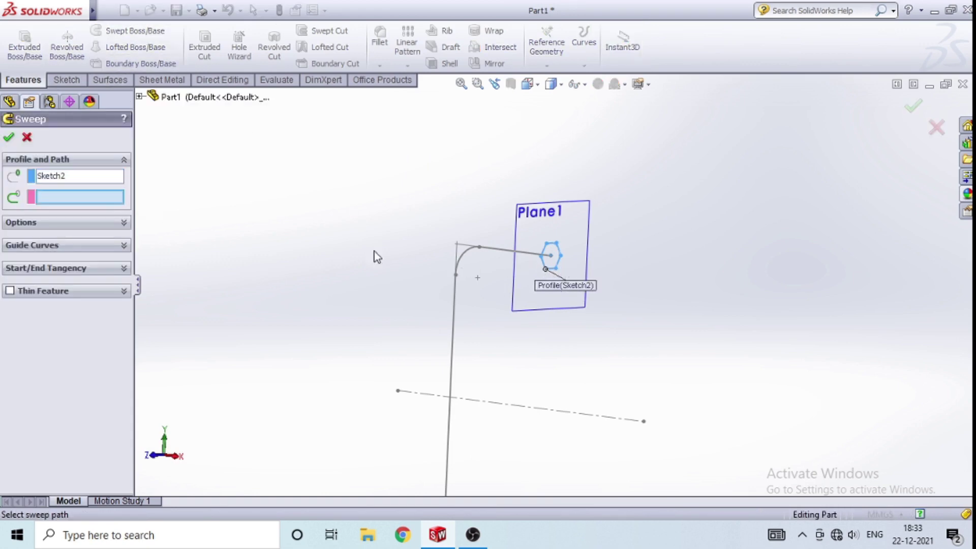
click(452, 331)
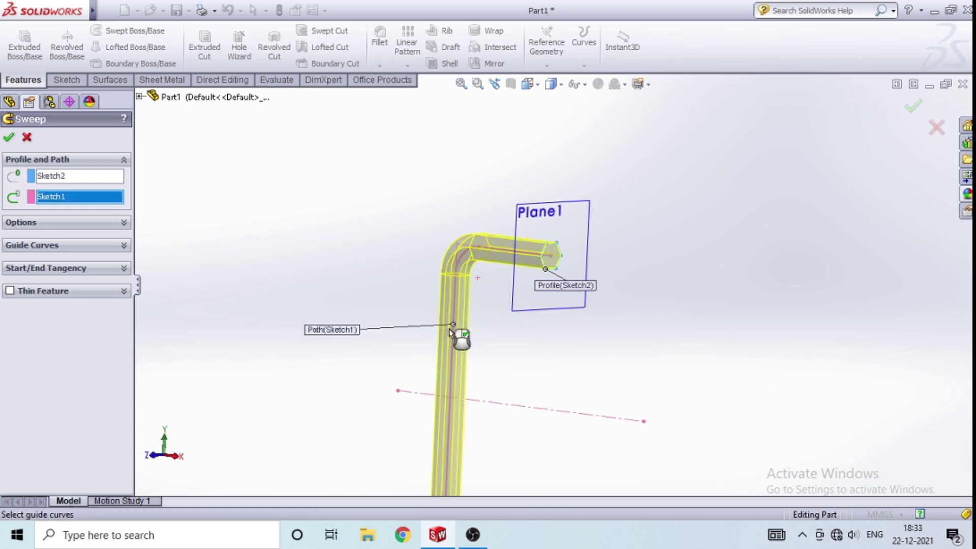
click(9, 138)
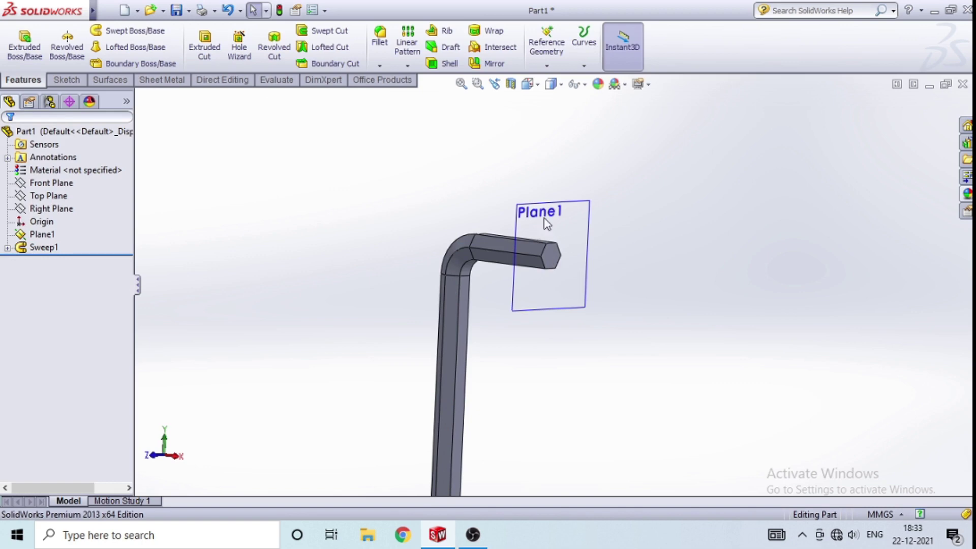
Step: In a new Plane1 sketch, viewed from the right, draw a circle centred on the origin
right_click(560, 213)
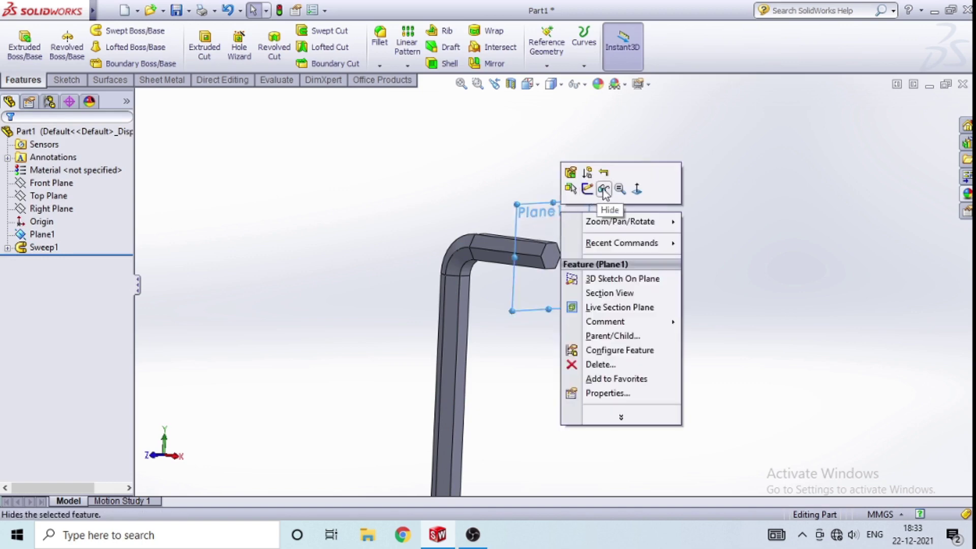
click(588, 189)
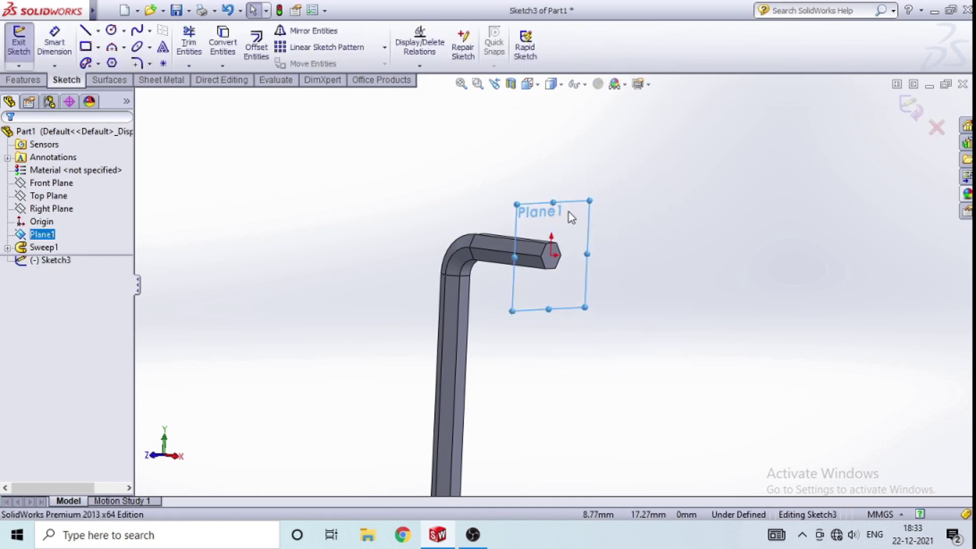
click(529, 84)
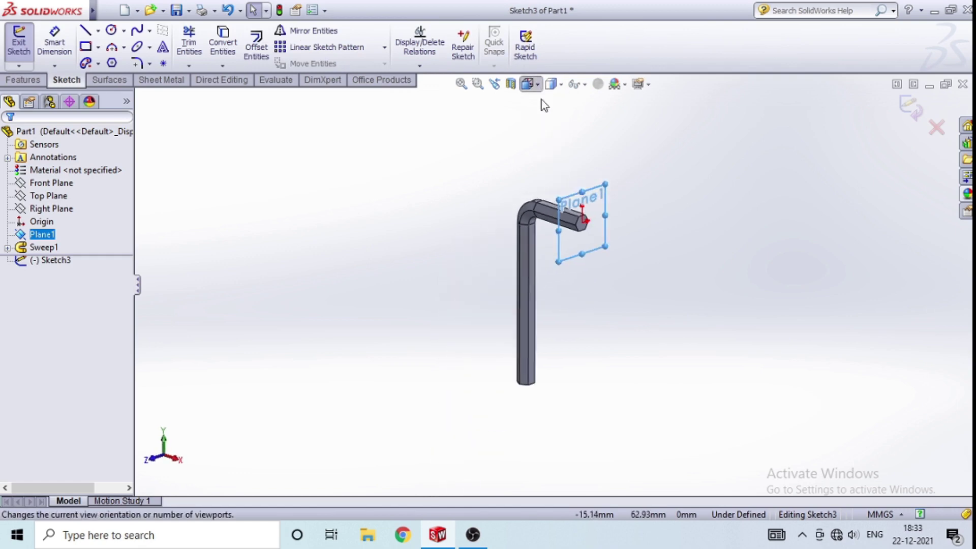
click(611, 272)
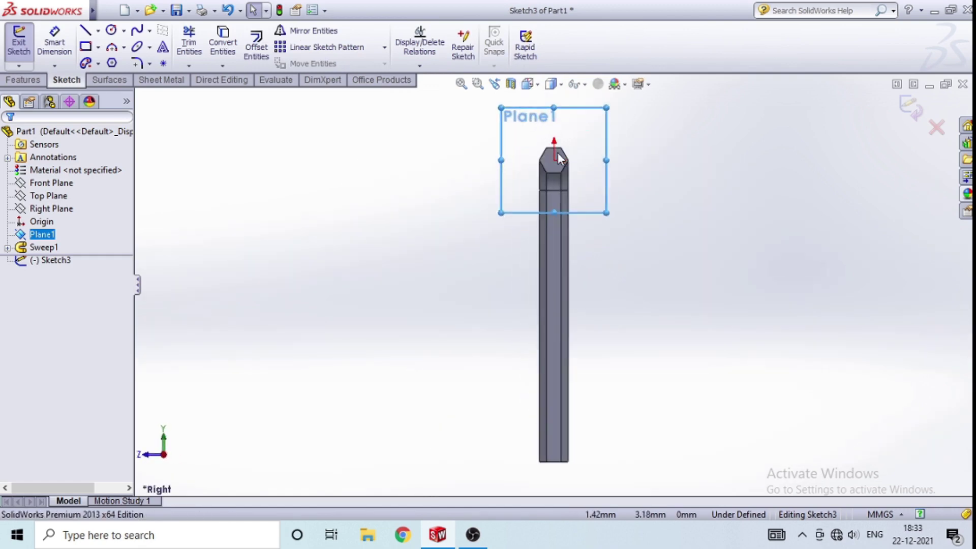
click(112, 31)
scroll(558, 214, down, 2)
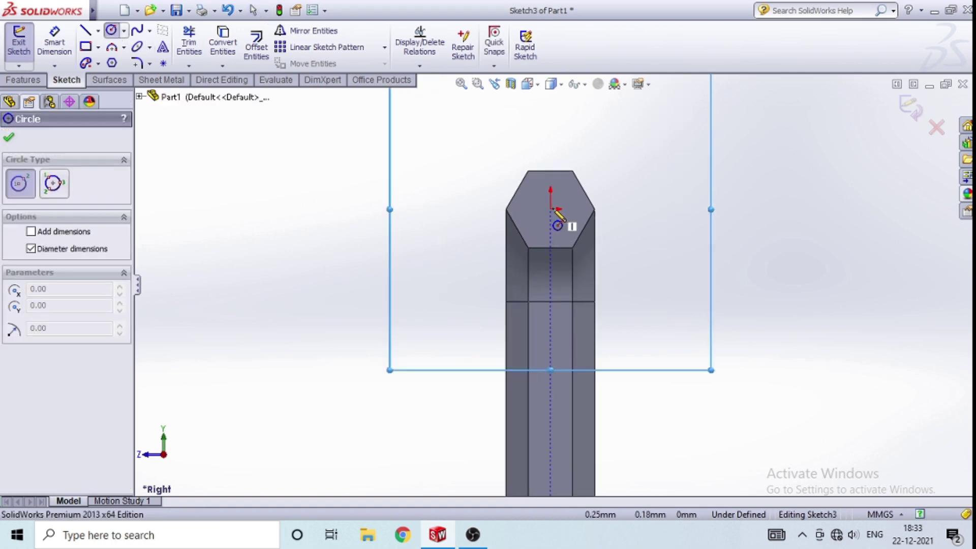
click(552, 209)
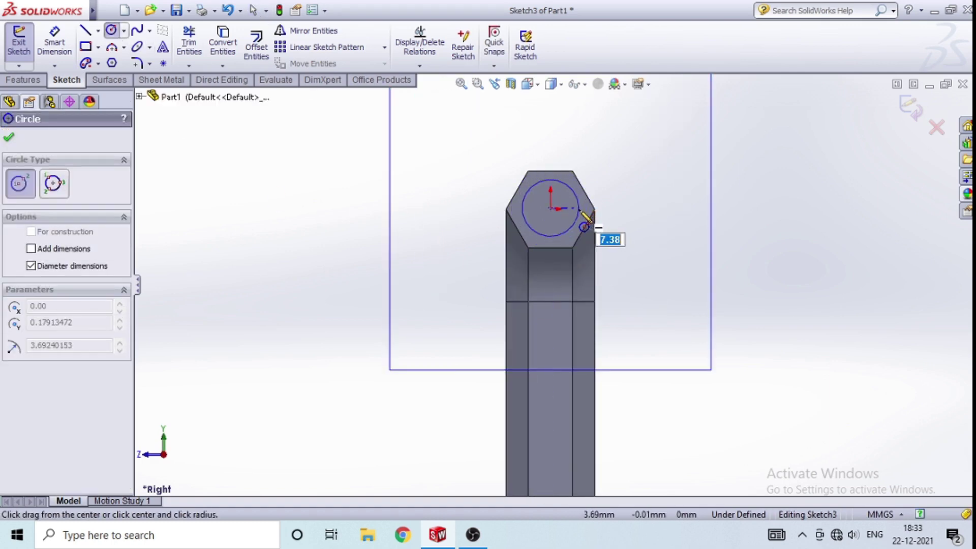
click(581, 214)
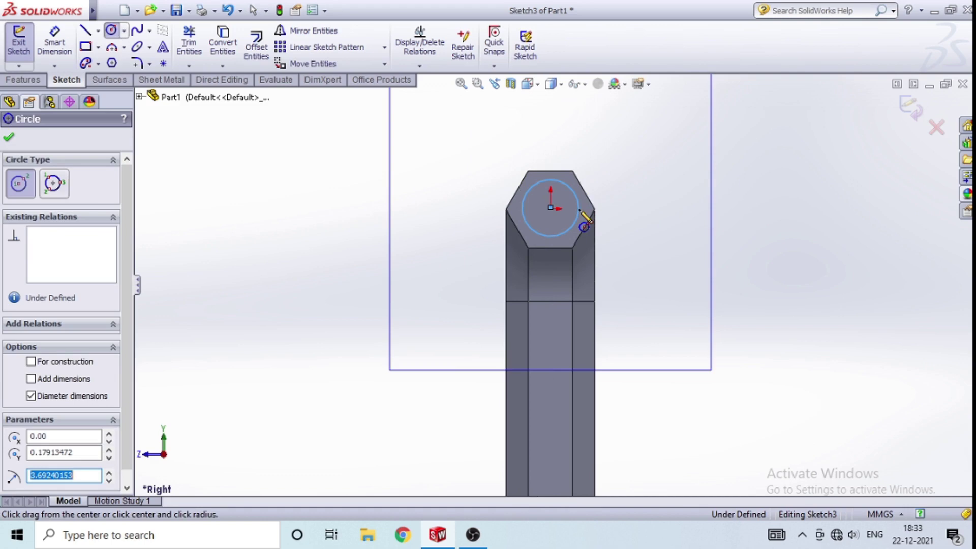
key(Escape)
Step: Dimension the circle to 9 mm diameter
click(51, 45)
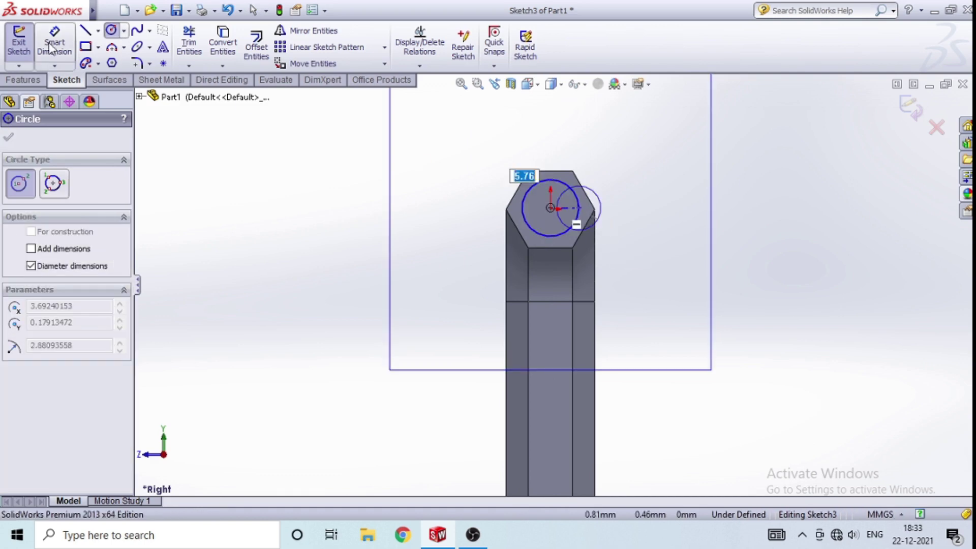
click(575, 194)
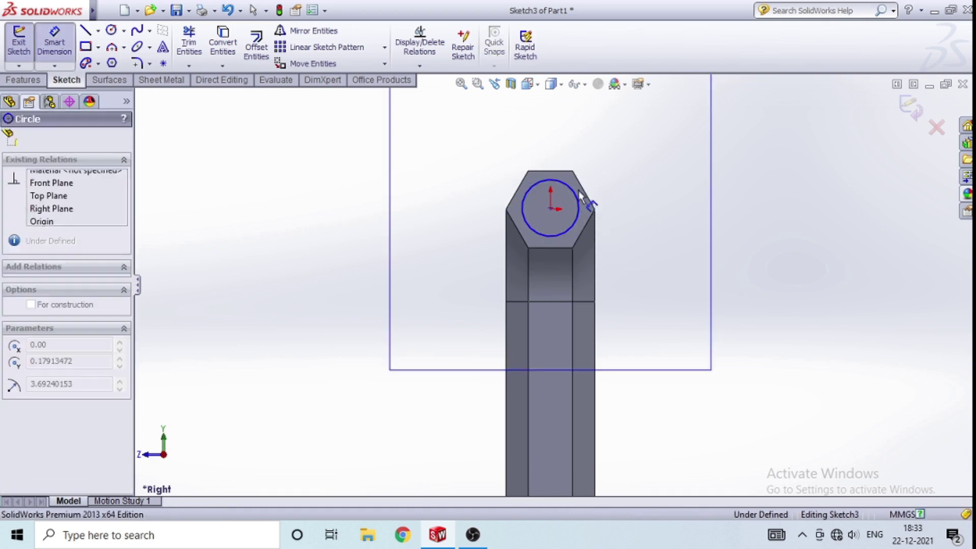
click(638, 175)
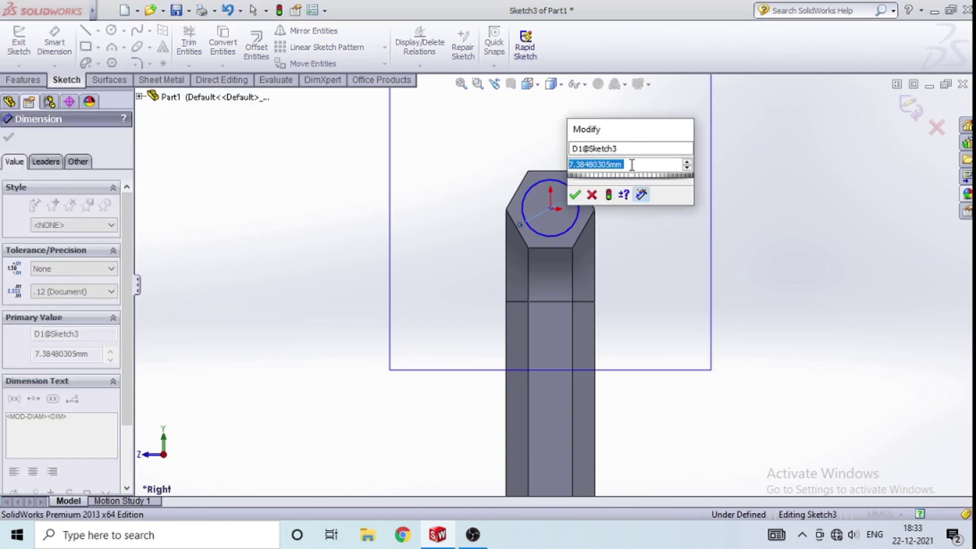
key(BackSpace)
text(9)
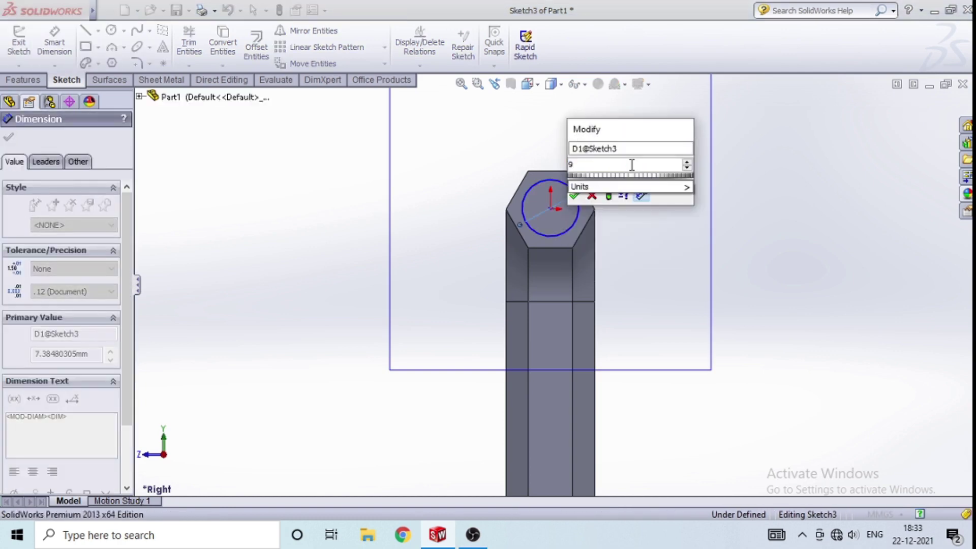
key(Return)
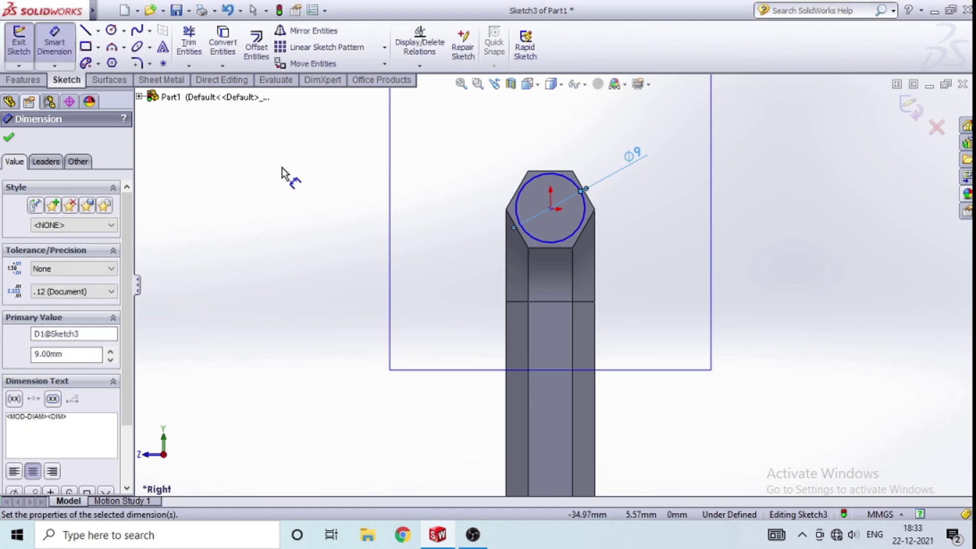
click(282, 173)
scroll(365, 193, up, 2)
middle_drag(374, 196, 384, 224)
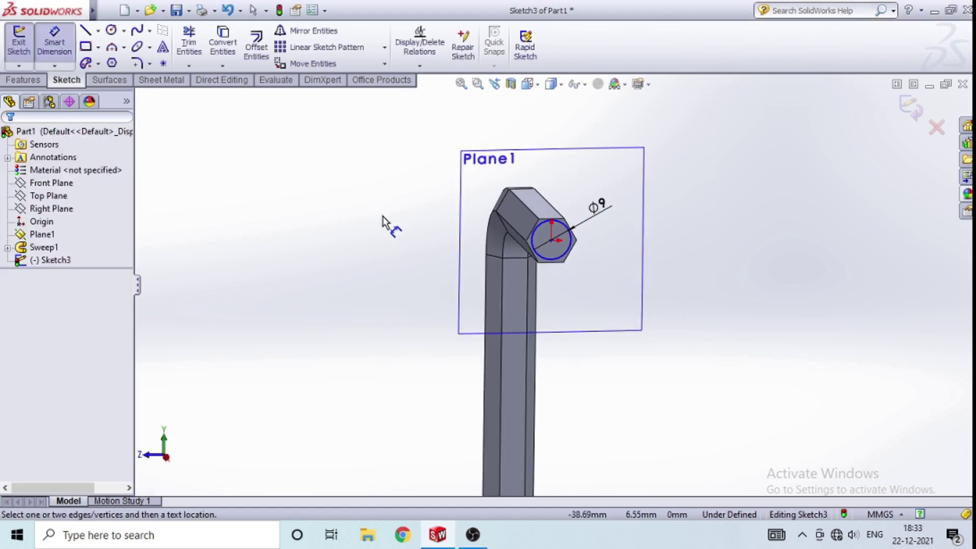
middle_drag(403, 298, 412, 274)
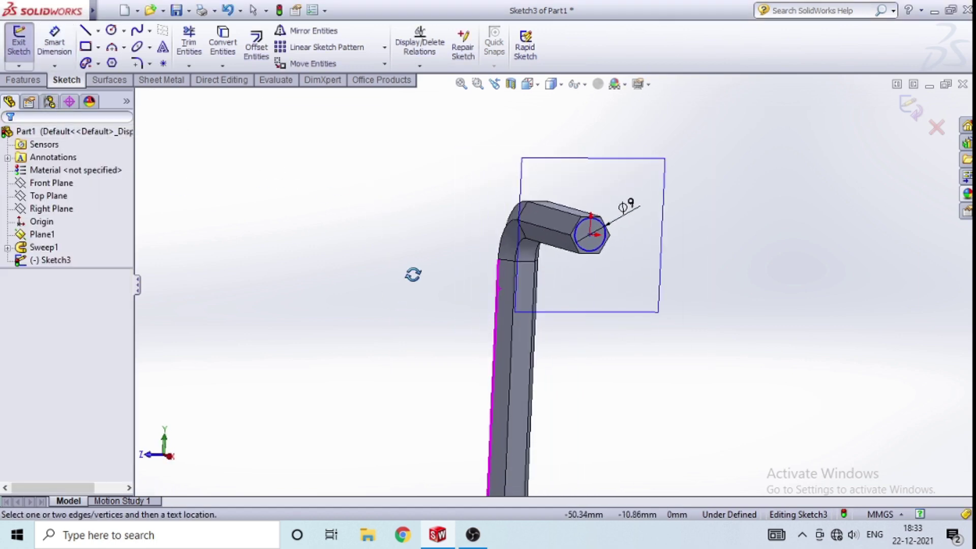
click(31, 85)
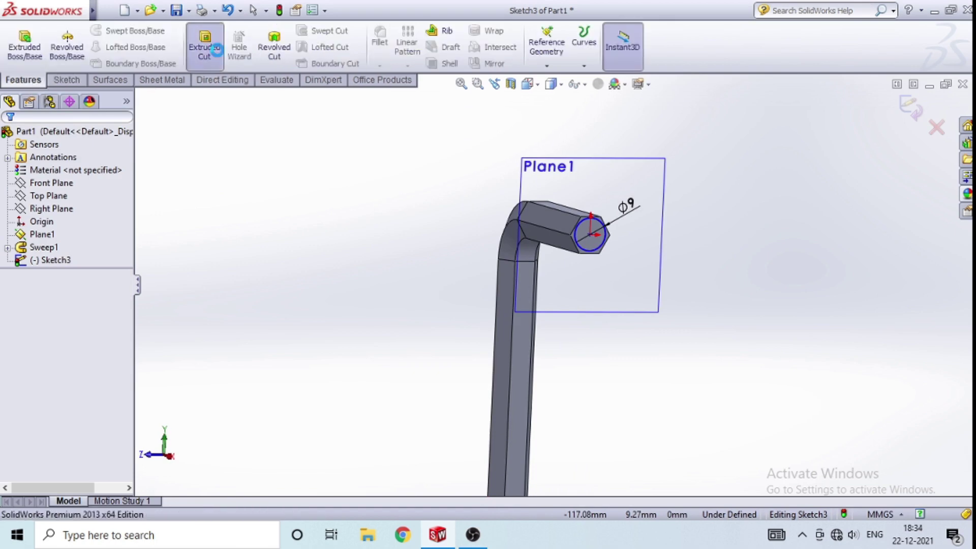
Step: Start an Extruded Cut from the circle sketch with 1 mm blind depth
click(204, 47)
click(530, 93)
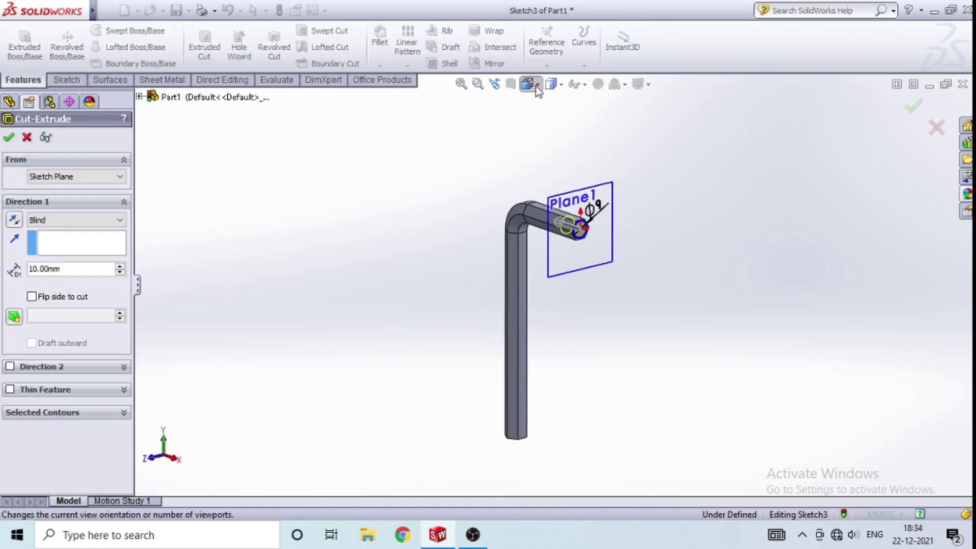
key(ctrl+1)
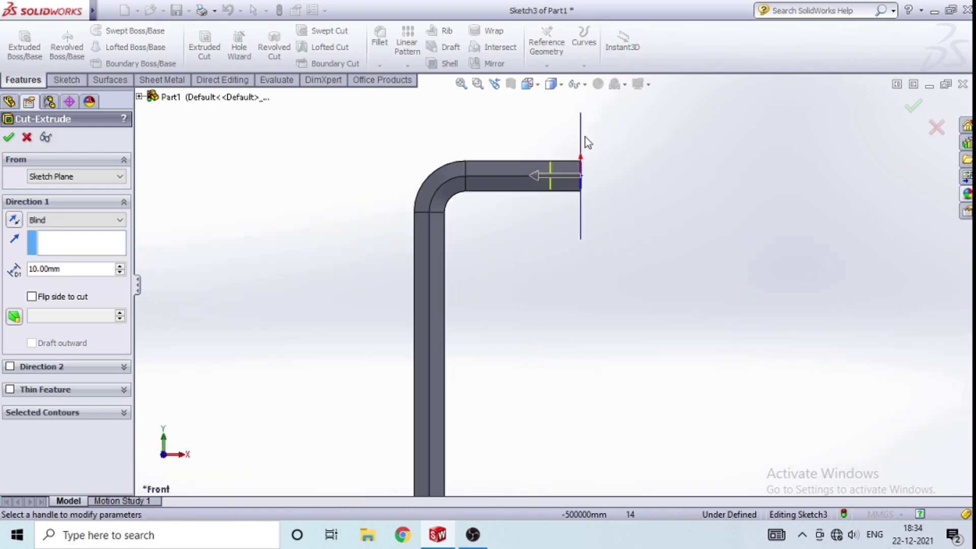
scroll(584, 136, down, 3)
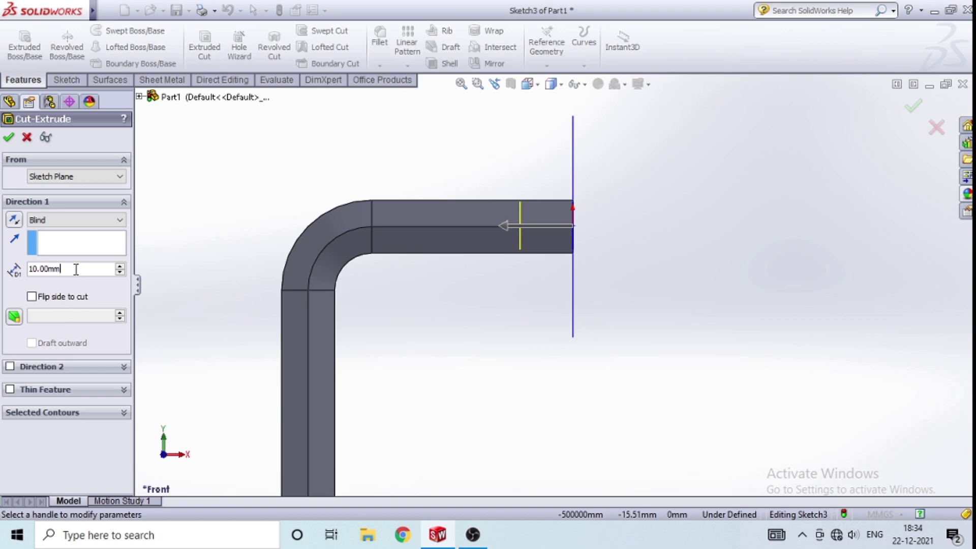
key(BackSpace)
key(BackSpace)
key(BackSpace)
key(BackSpace)
text(1)
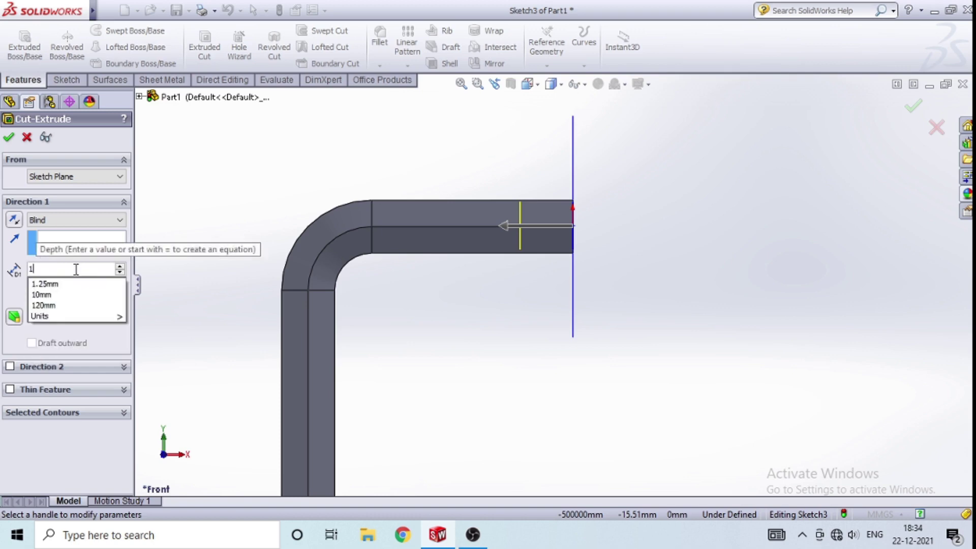
text(.0)
key(Return)
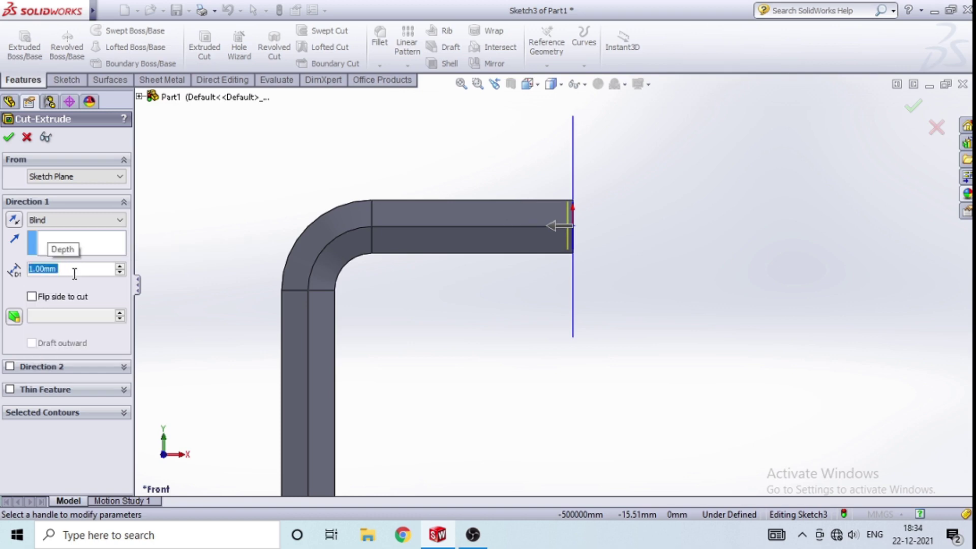
Step: Add a 52° draft, flip the cut to outside the circle, and accept
click(14, 320)
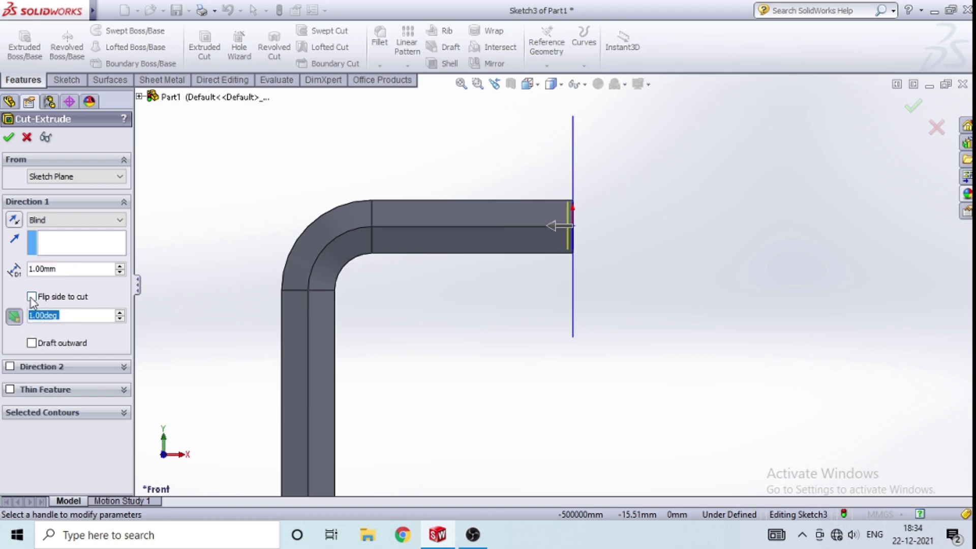
click(31, 297)
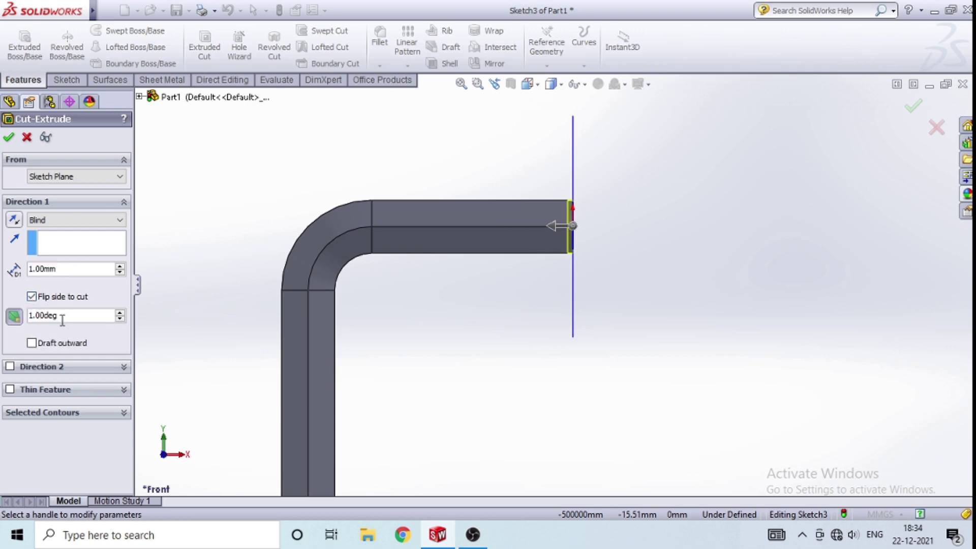
key(BackSpace)
key(BackSpace)
key(BackSpace)
key(BackSpace)
key(BackSpace)
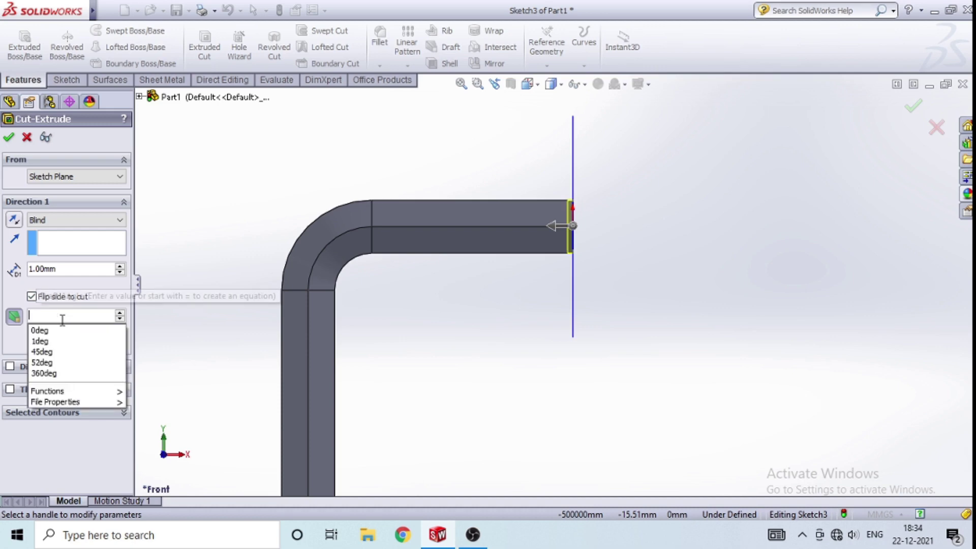
text(52)
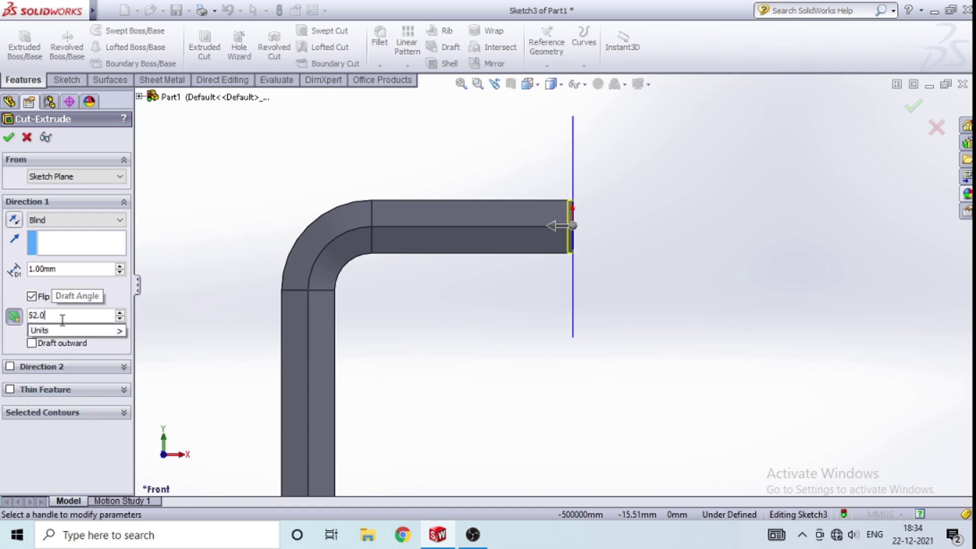
key(Return)
middle_drag(614, 257, 576, 231)
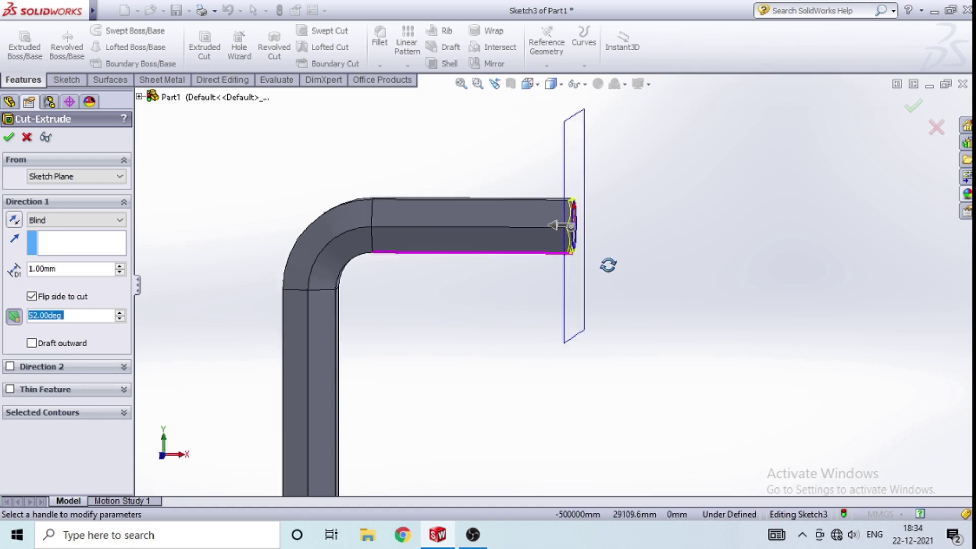
scroll(577, 231, down, 2)
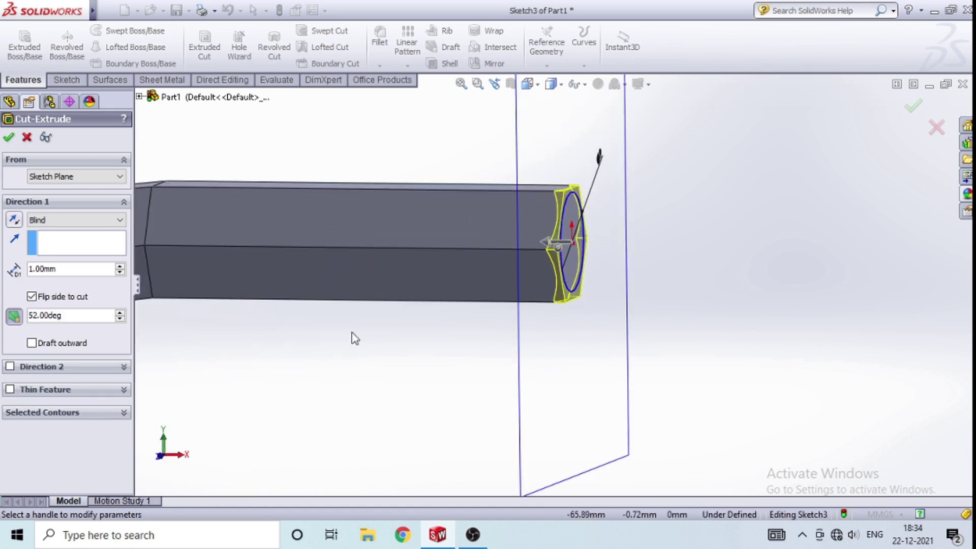
click(34, 298)
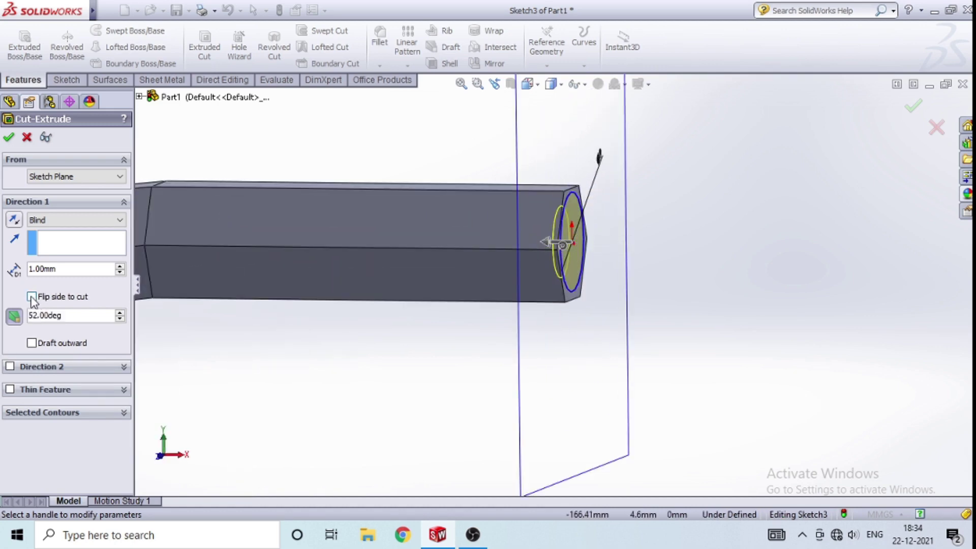
click(32, 297)
middle_drag(364, 372, 371, 366)
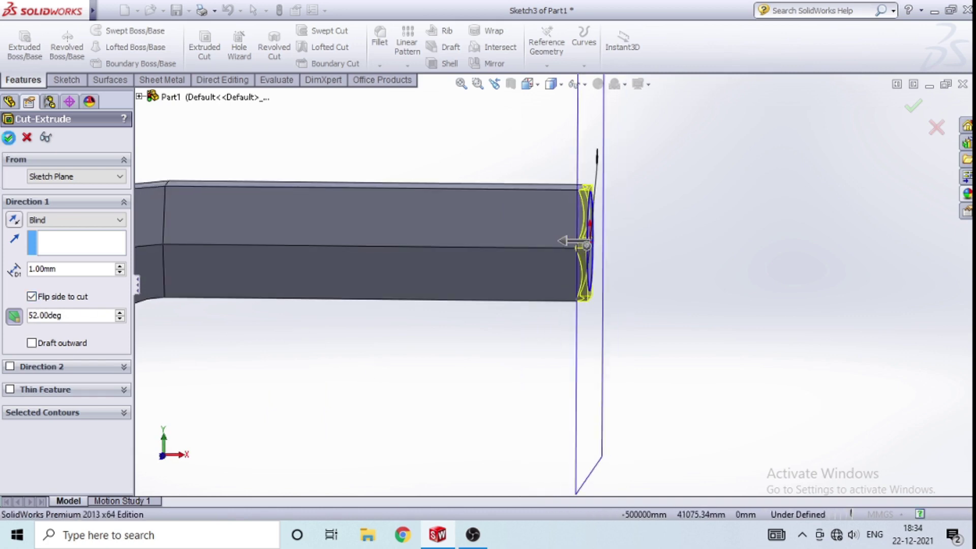
key(Return)
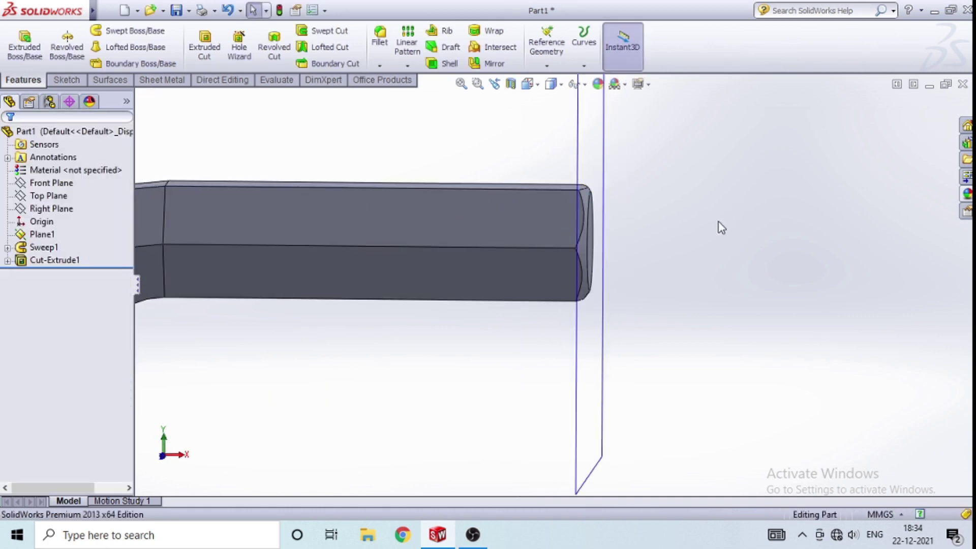
Step: From the bottom view, start a new sketch on the bar's bevelled end face
mouse_move(718, 224)
middle_down()
mouse_move(730, 272)
mouse_move(712, 265)
mouse_move(732, 263)
middle_up()
scroll(715, 264, up, 5)
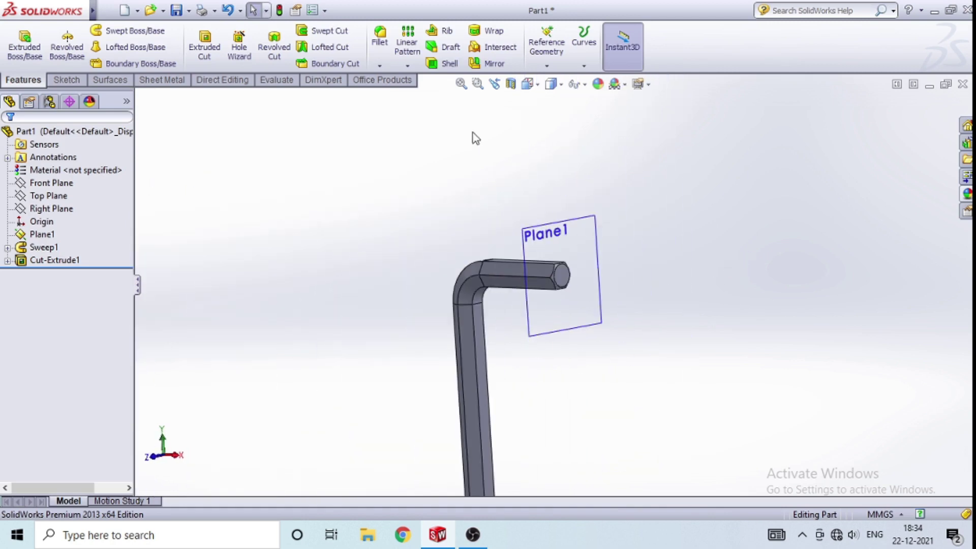
click(528, 84)
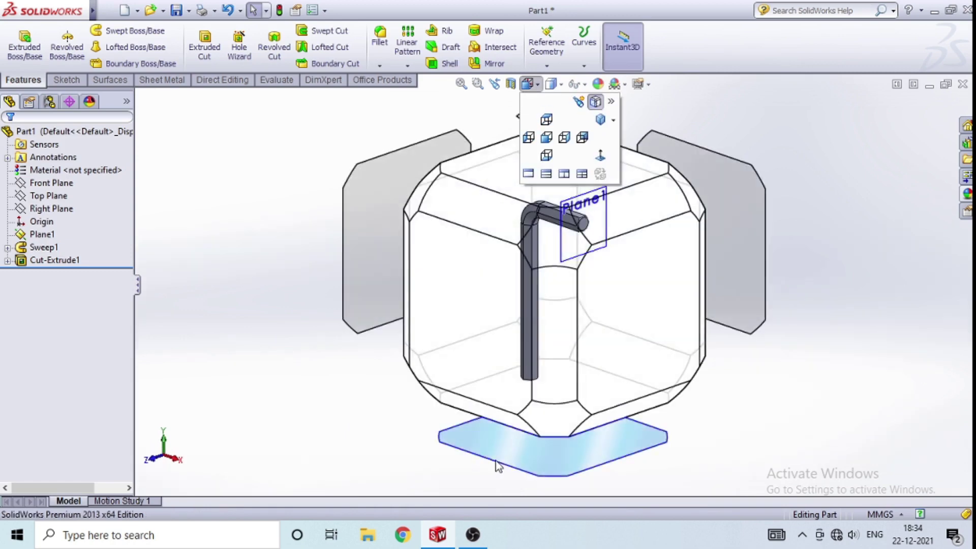
click(501, 449)
click(366, 291)
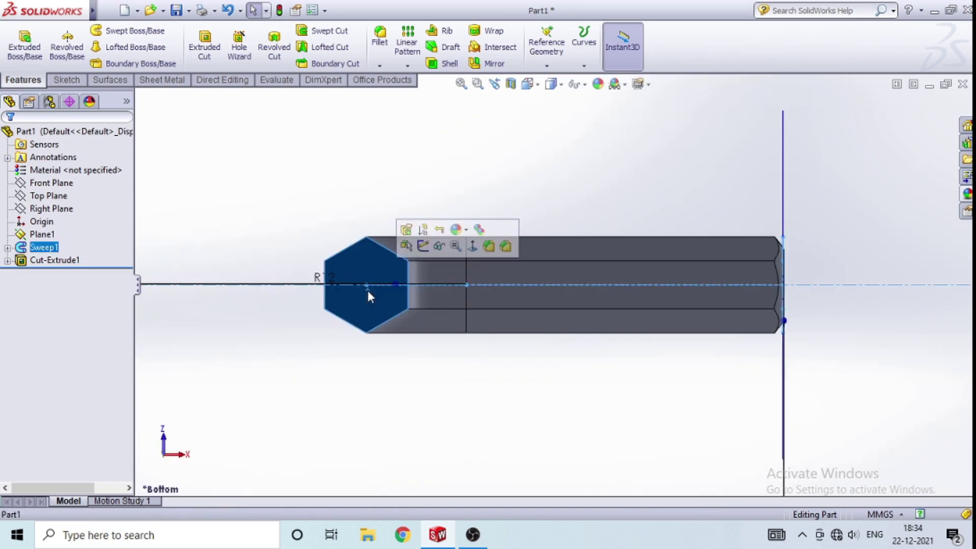
right_click(373, 300)
click(399, 235)
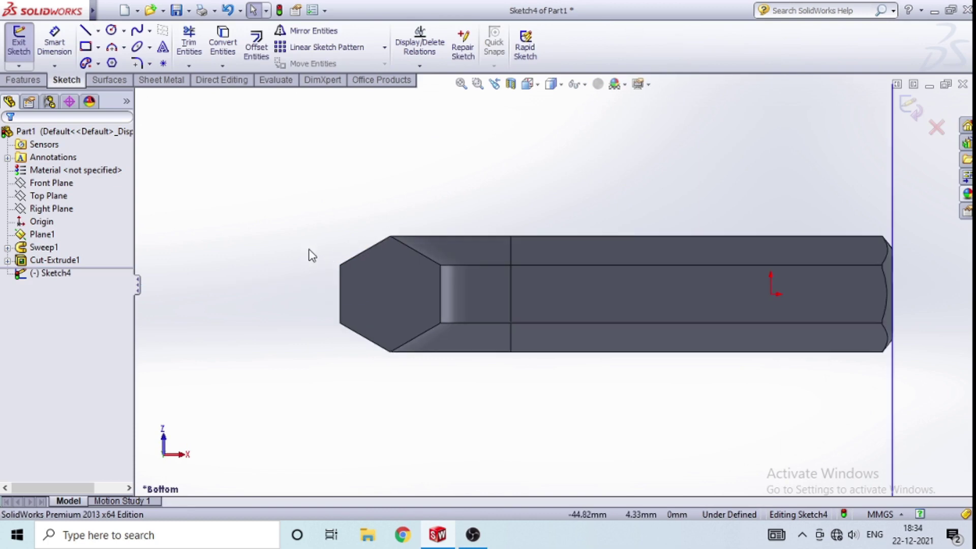
Step: Draw a horizontal centreline from the end's left tip to the shoulder edge
click(97, 32)
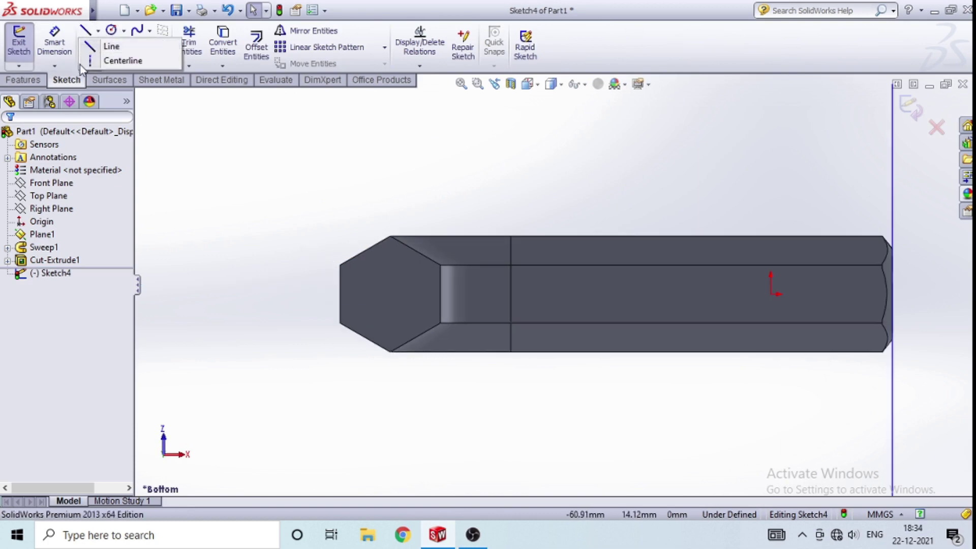
click(122, 60)
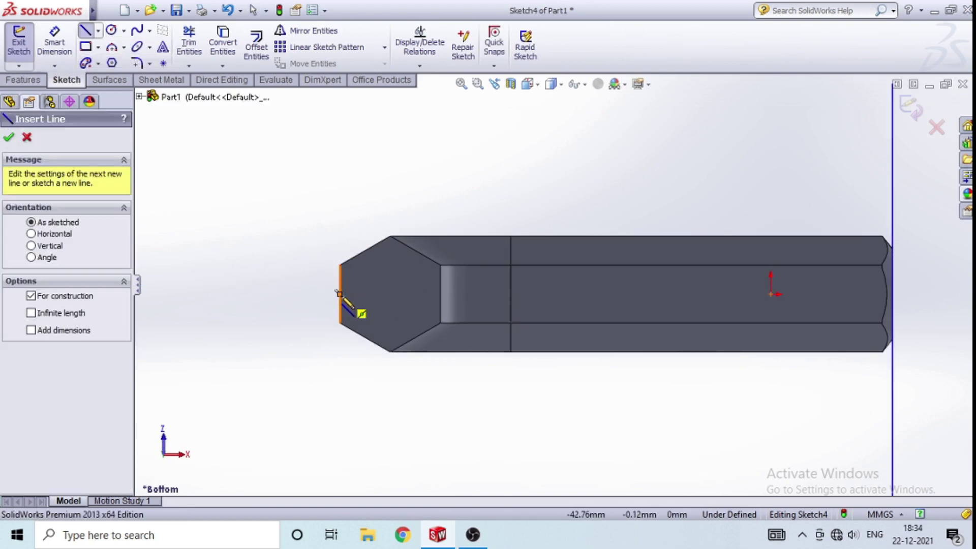
click(340, 294)
click(440, 294)
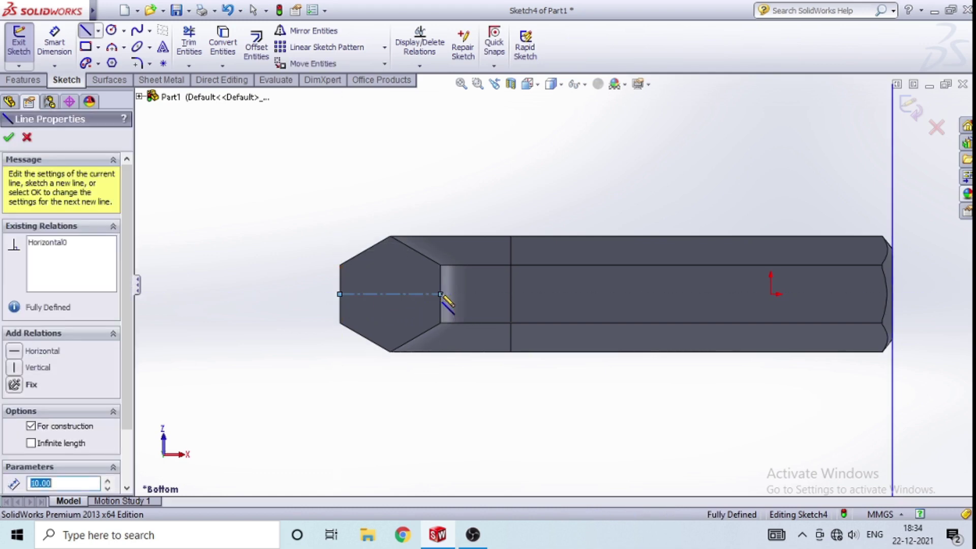
right_click(440, 76)
key(Escape)
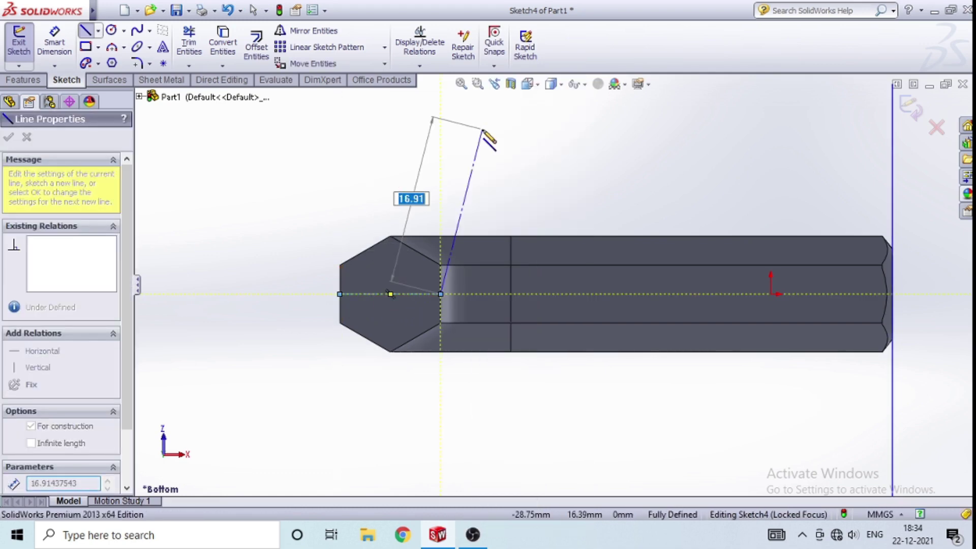
click(253, 10)
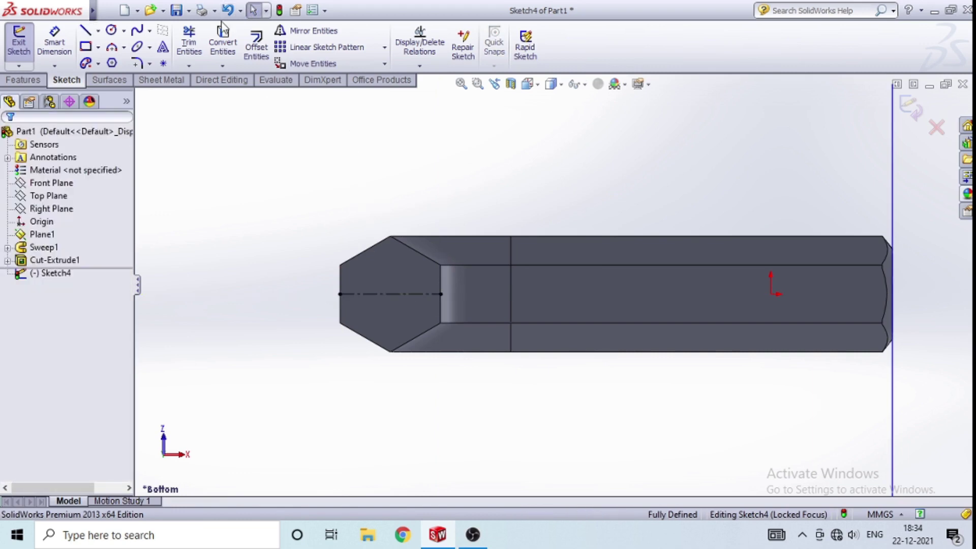
Step: Draw a circle centred on the centreline at the bar's end and dimension it to 9.00 mm diameter
click(111, 30)
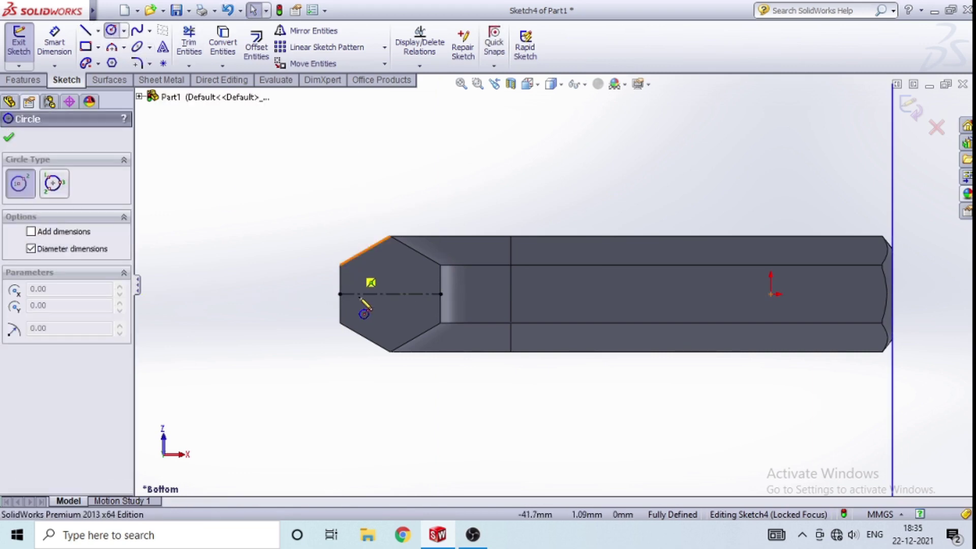
click(390, 294)
click(412, 273)
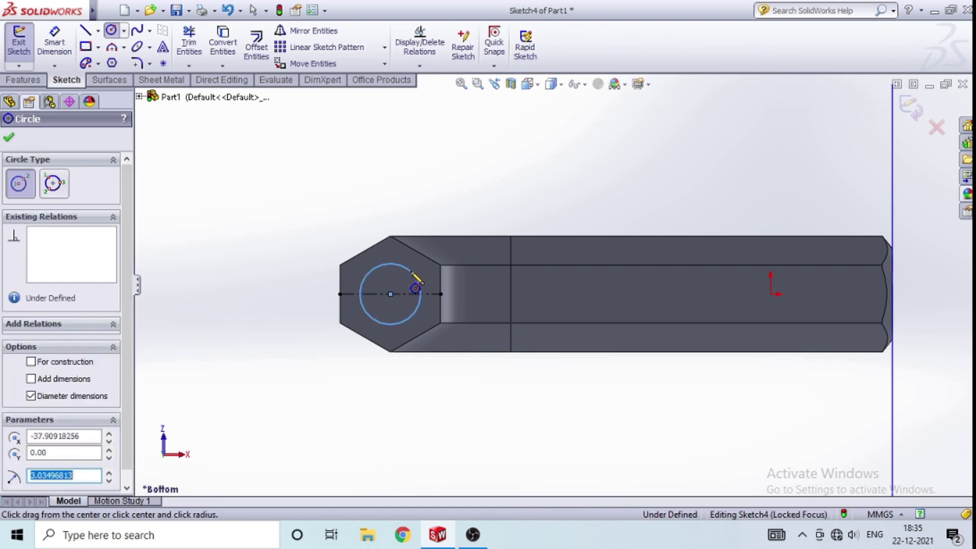
click(54, 45)
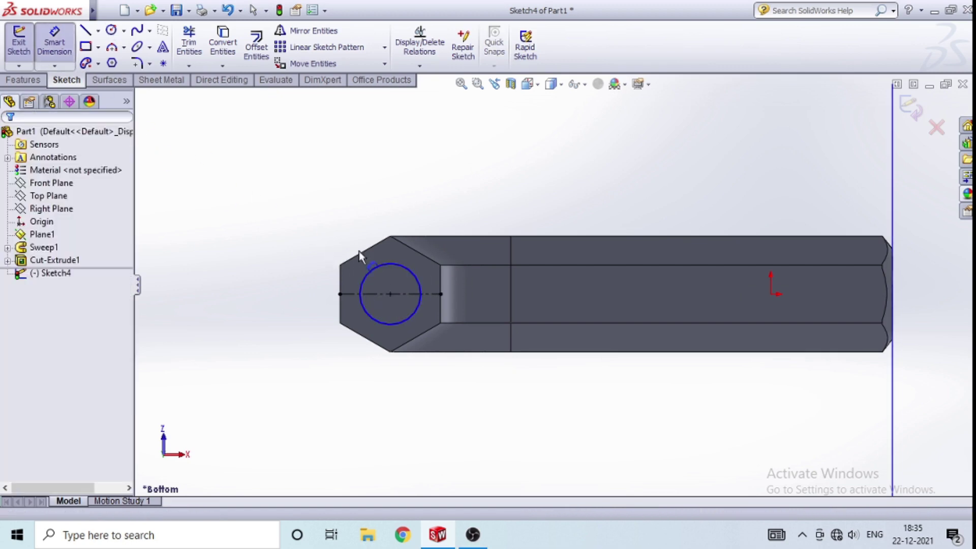
click(411, 277)
click(503, 196)
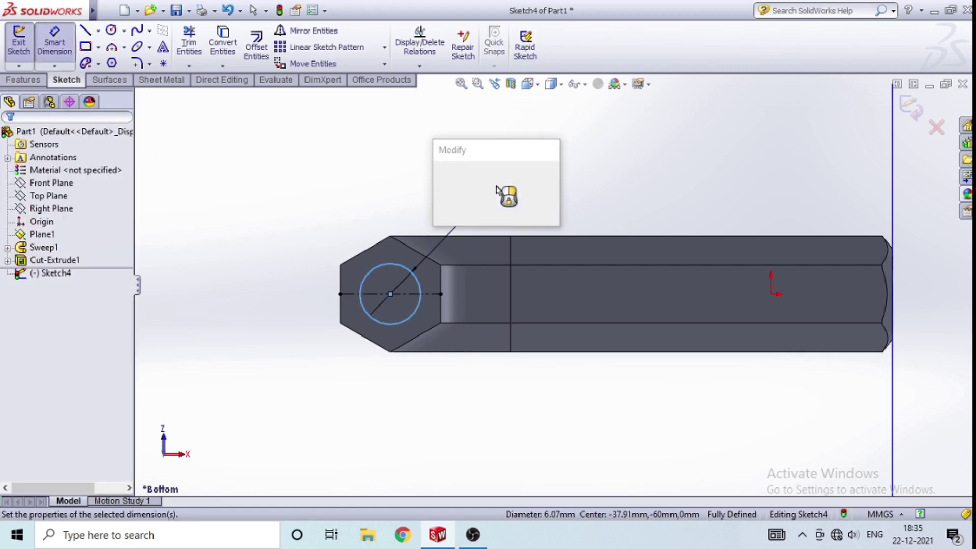
key(BackSpace)
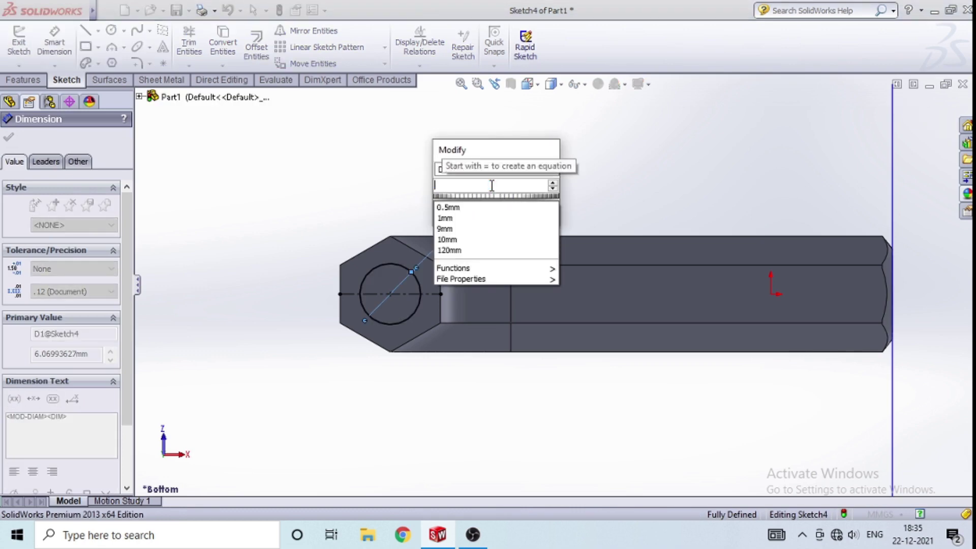
text(9.00mm)
key(Return)
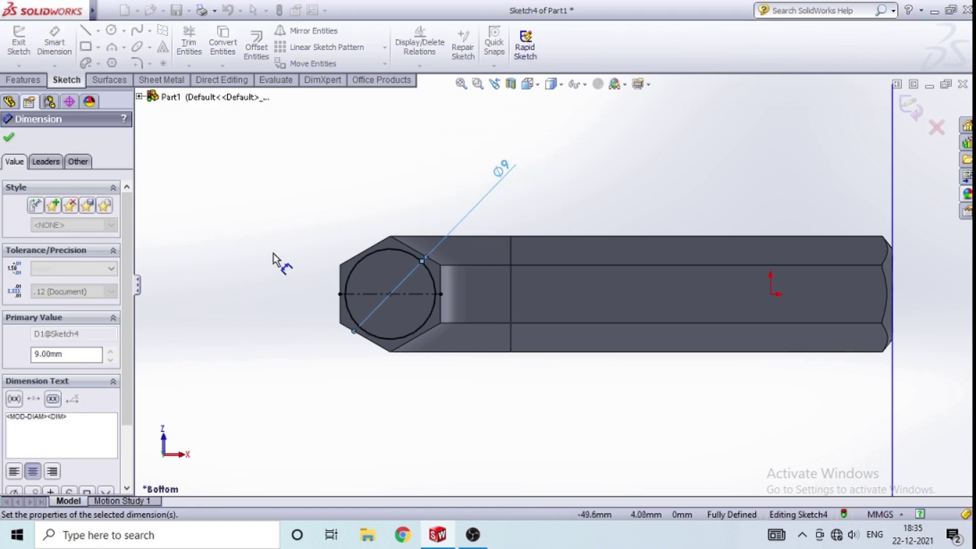
click(272, 258)
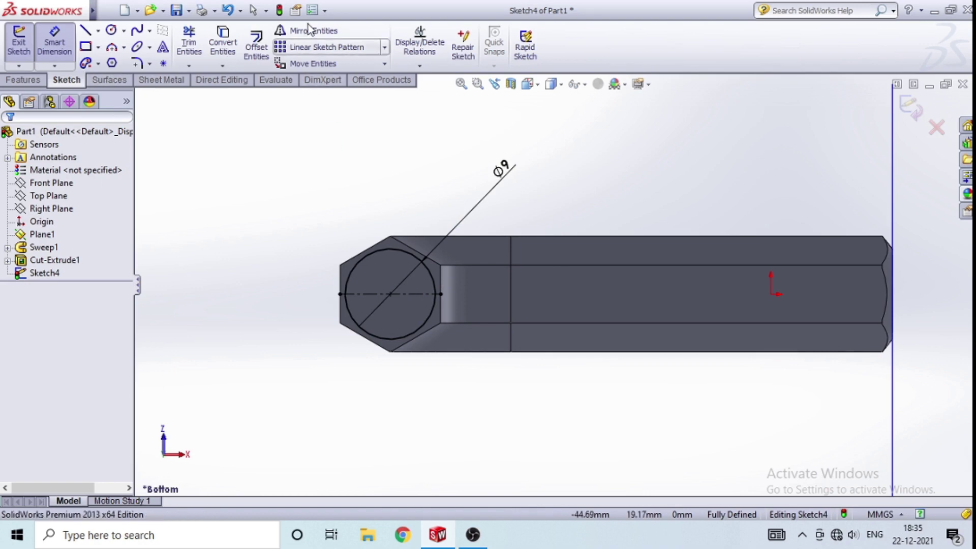
click(253, 10)
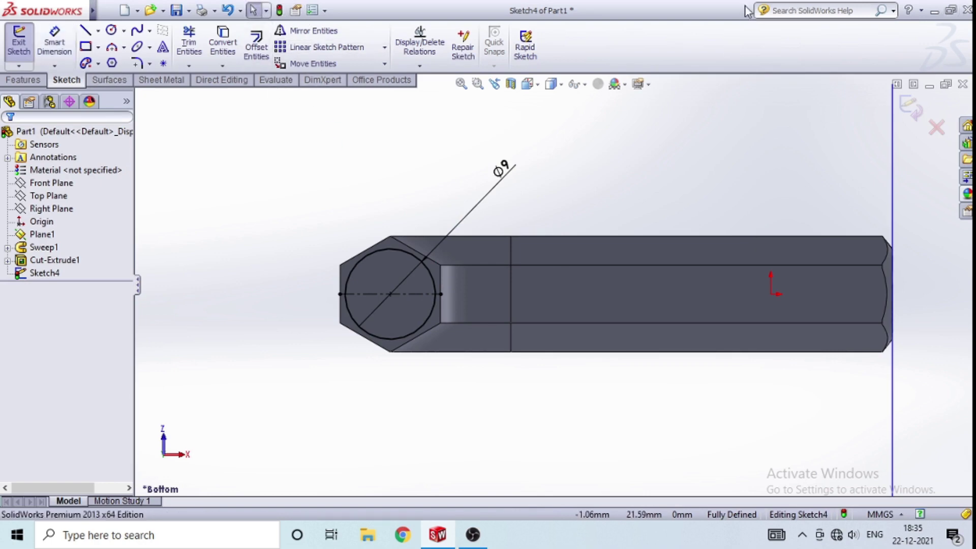
mouse_move(284, 325)
middle_down()
mouse_move(326, 370)
mouse_move(350, 290)
mouse_move(366, 285)
middle_up()
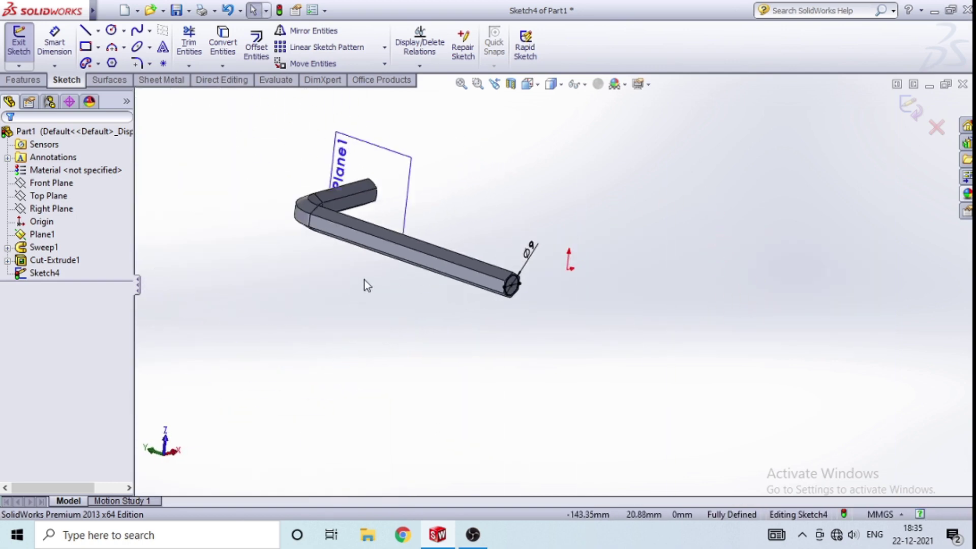
Step: Extrude-cut the circle sketch Blind 1 mm with a 52° draft, flipped to remove material outside the circle
click(527, 84)
click(498, 330)
scroll(489, 399, down, 3)
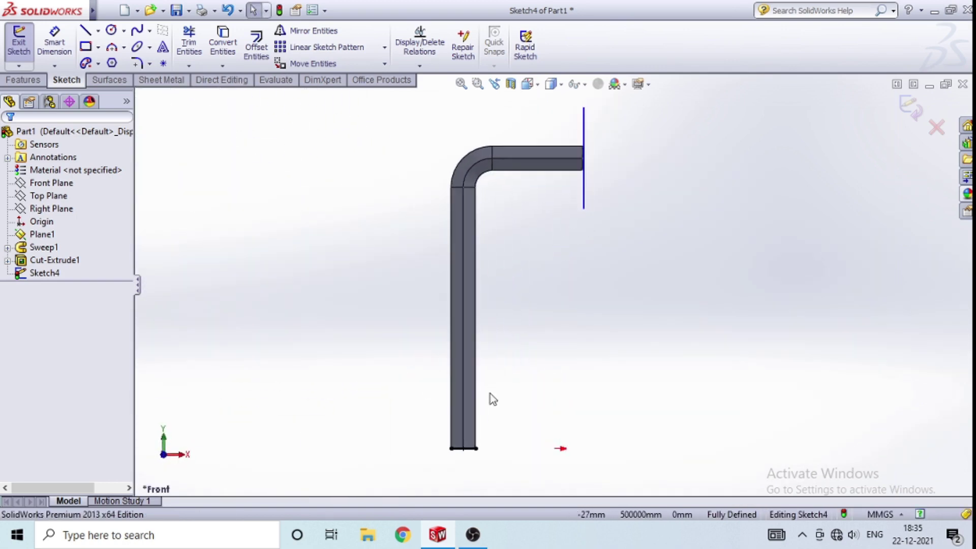
scroll(469, 438, down, 3)
scroll(455, 335, down, 3)
click(35, 81)
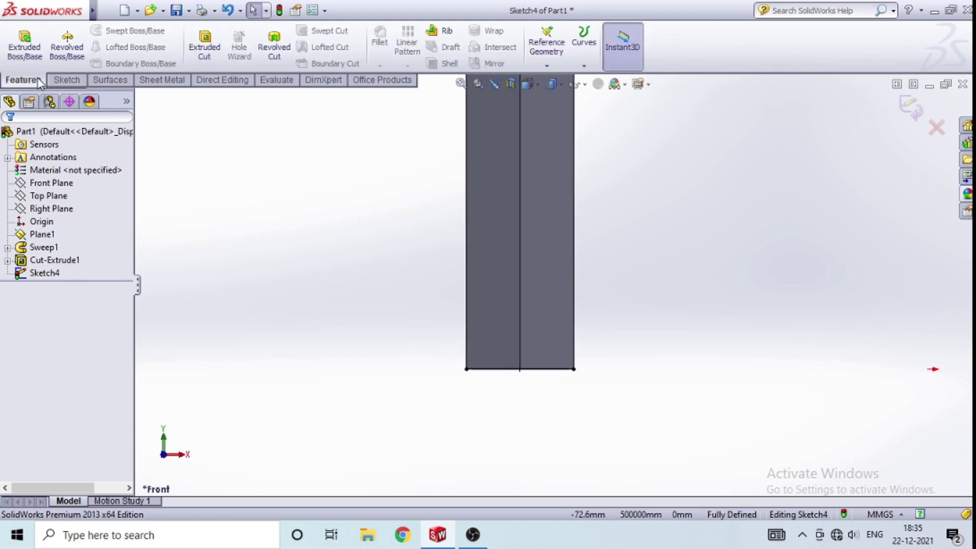
scroll(411, 198, up, 2)
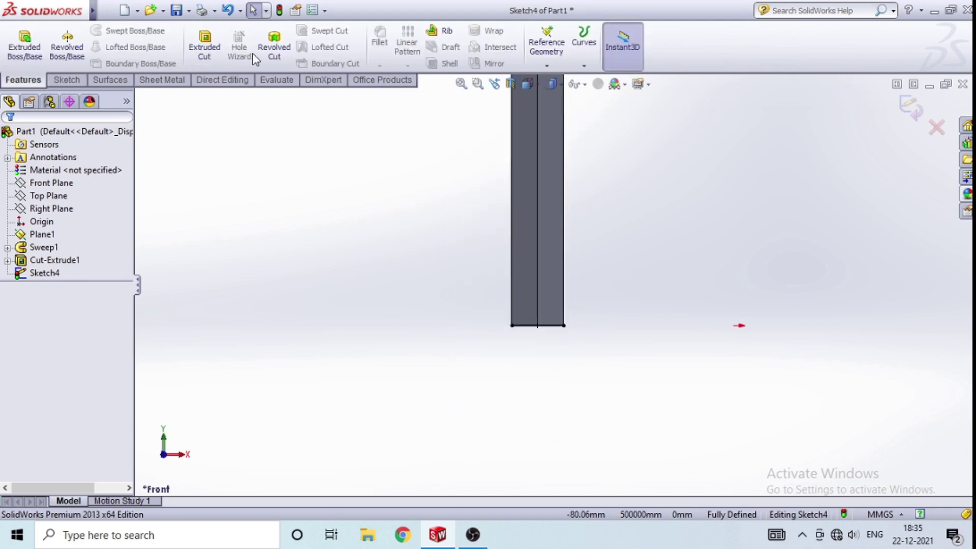
click(214, 55)
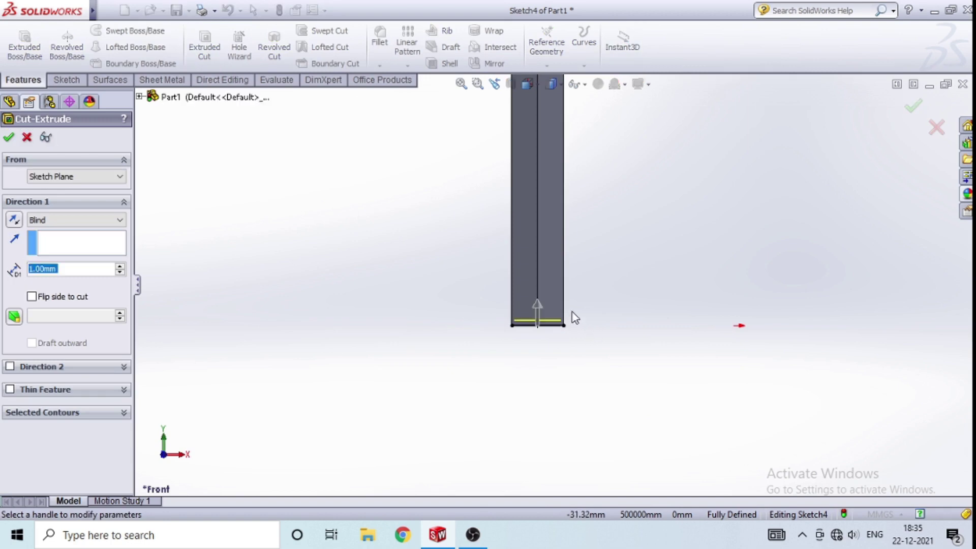
click(14, 317)
click(32, 297)
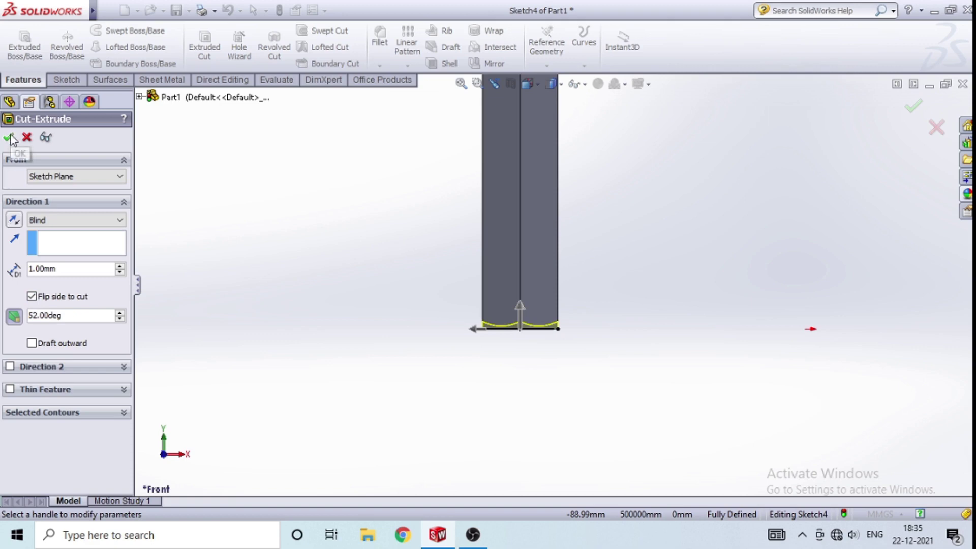
key(Return)
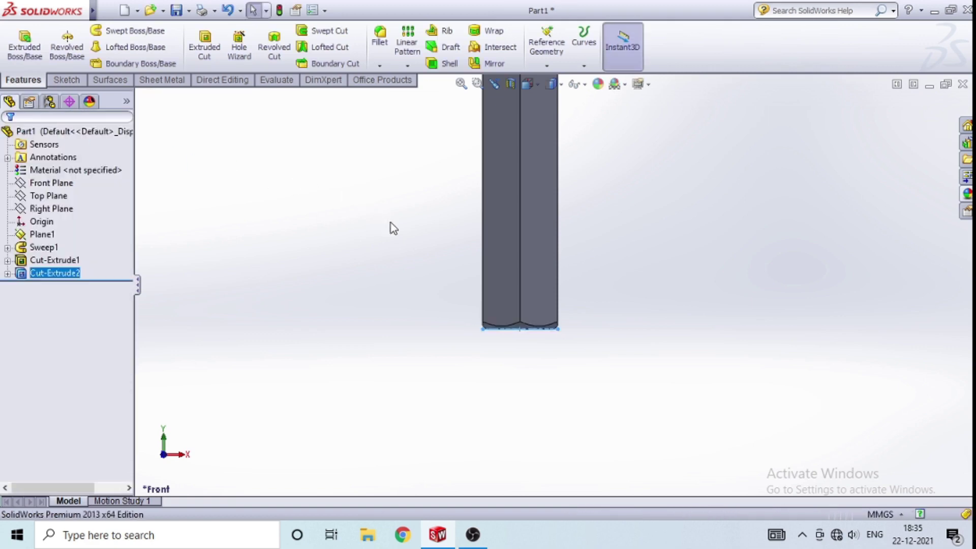
Step: In the right view, open a new sketch on the long shaft's flat side face
scroll(510, 216, up, 3)
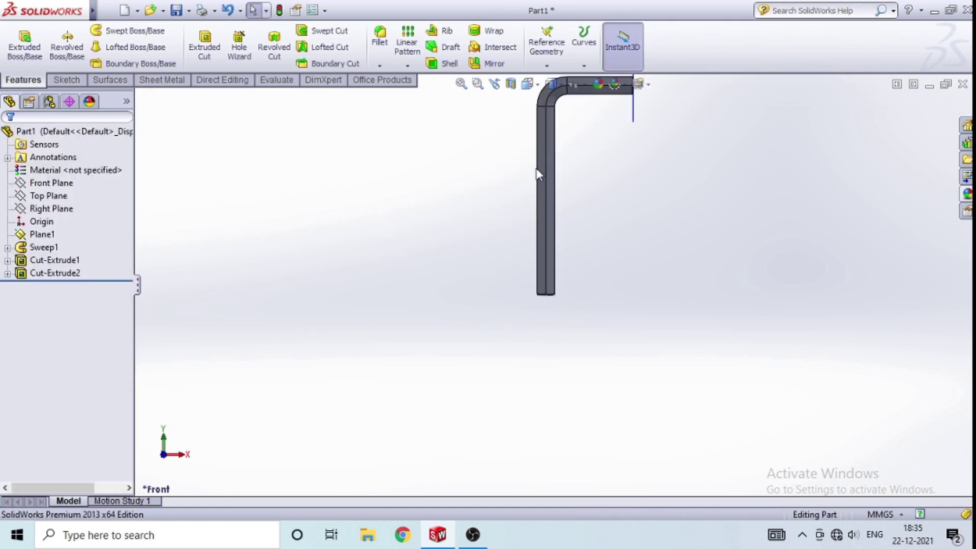
scroll(617, 222, up, 2)
click(528, 84)
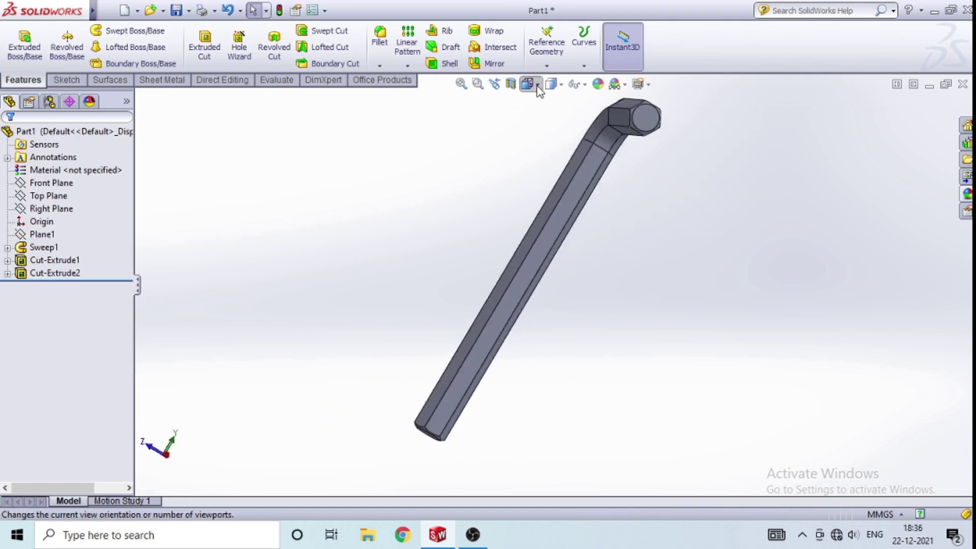
click(618, 323)
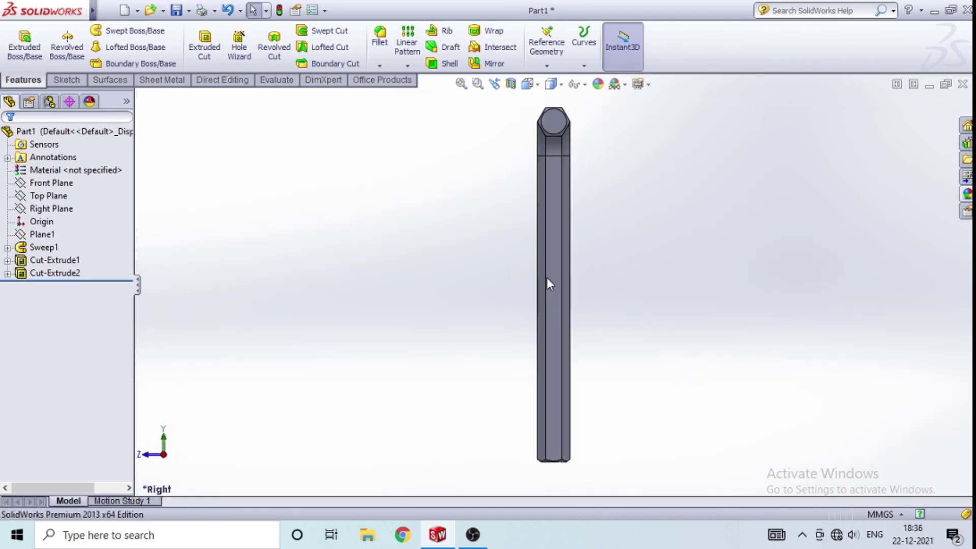
right_click(551, 276)
click(577, 218)
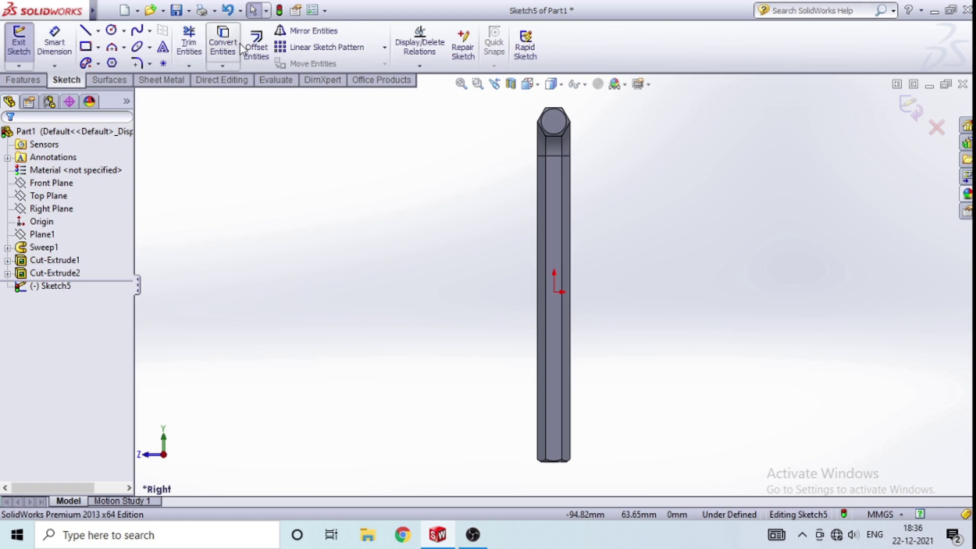
click(223, 45)
click(25, 140)
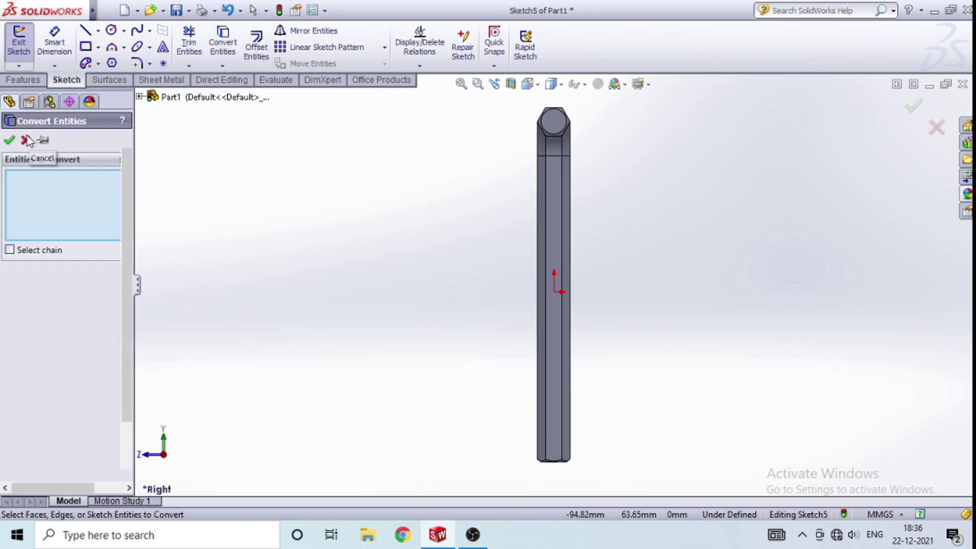
Step: Offset the shaft's long edge by 1.25 mm into the sketch
click(257, 51)
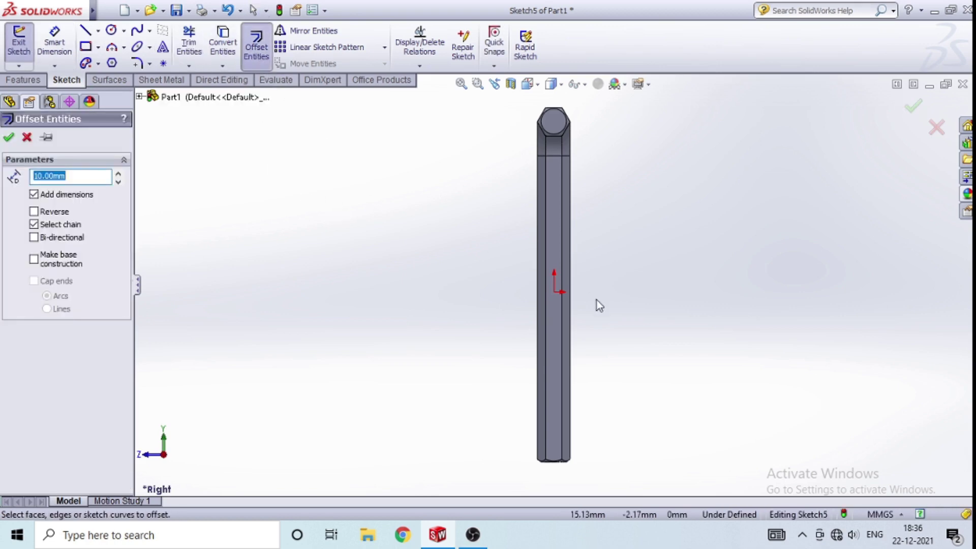
scroll(559, 301, down, 3)
click(553, 311)
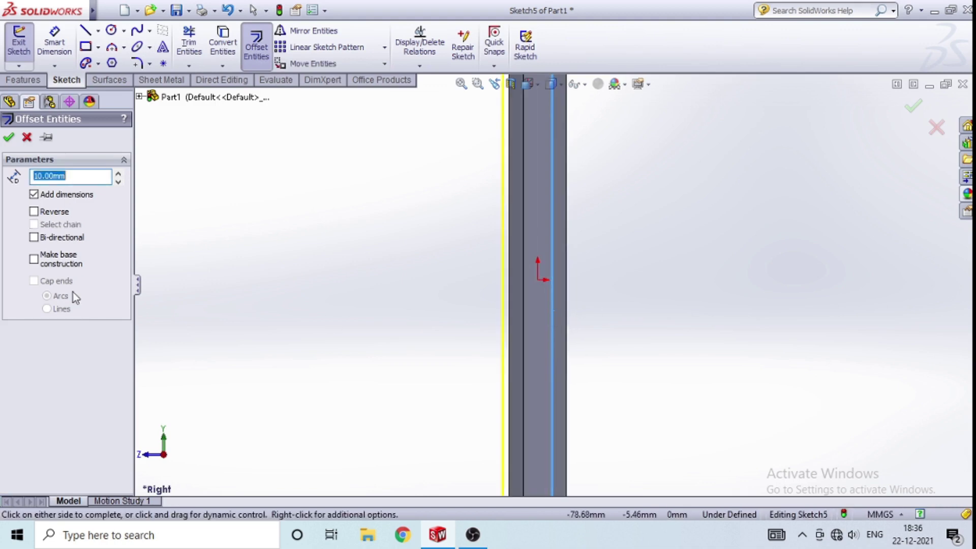
click(84, 179)
text(1.25)
key(Return)
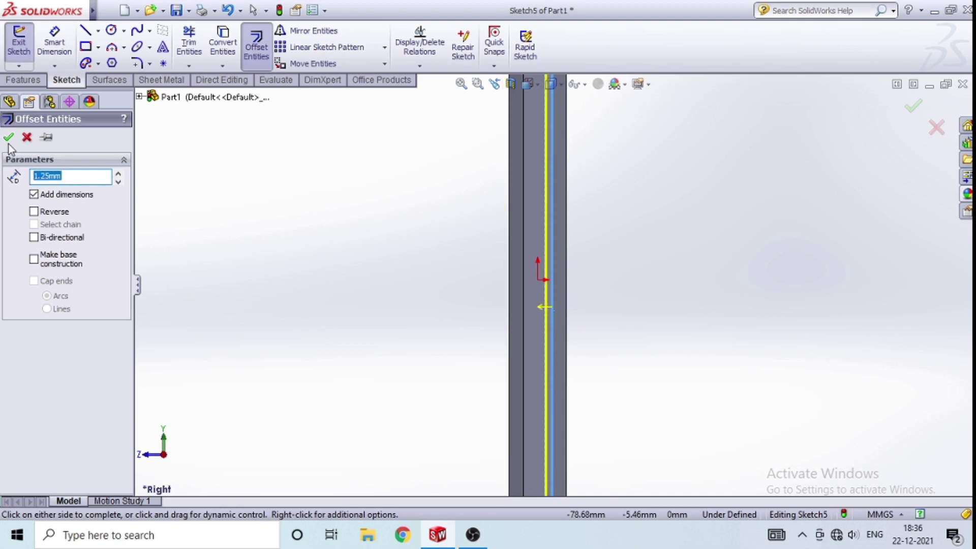
click(8, 137)
key(f)
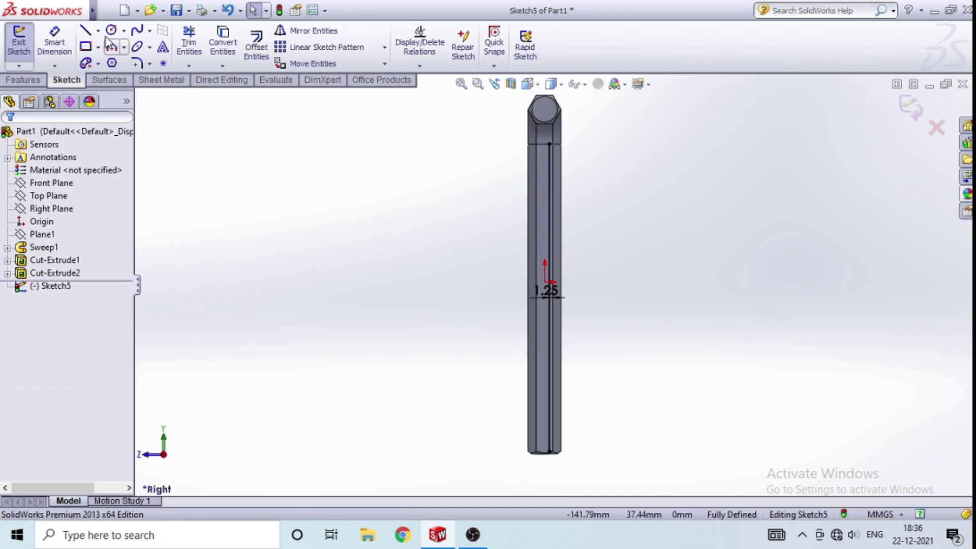
Step: Draw a short horizontal line across the shaft capping the vertical line
click(85, 30)
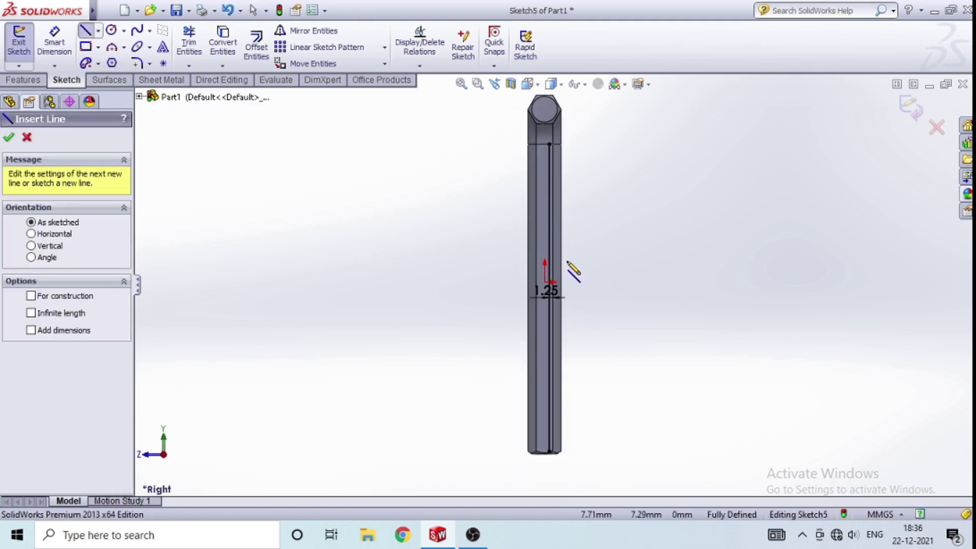
scroll(571, 272, down, 3)
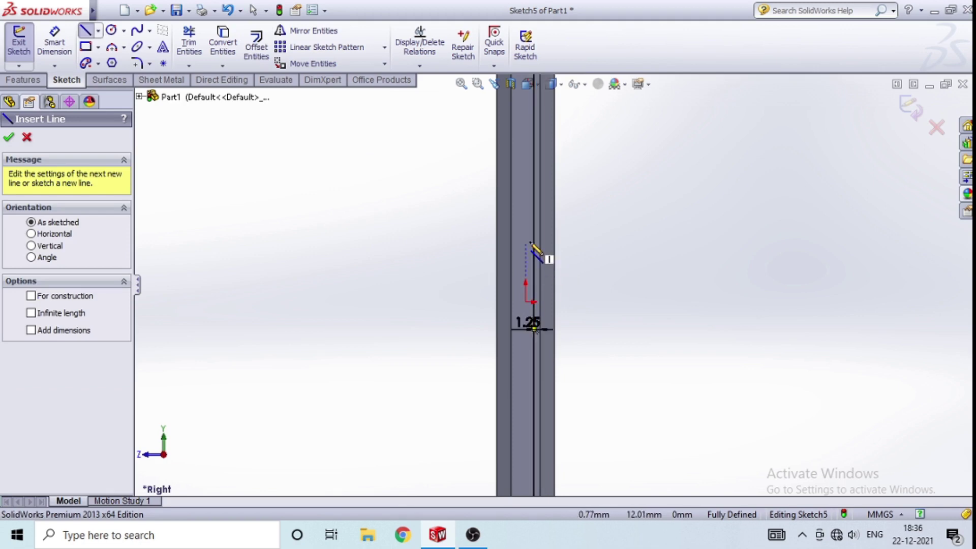
click(525, 242)
right_click(541, 243)
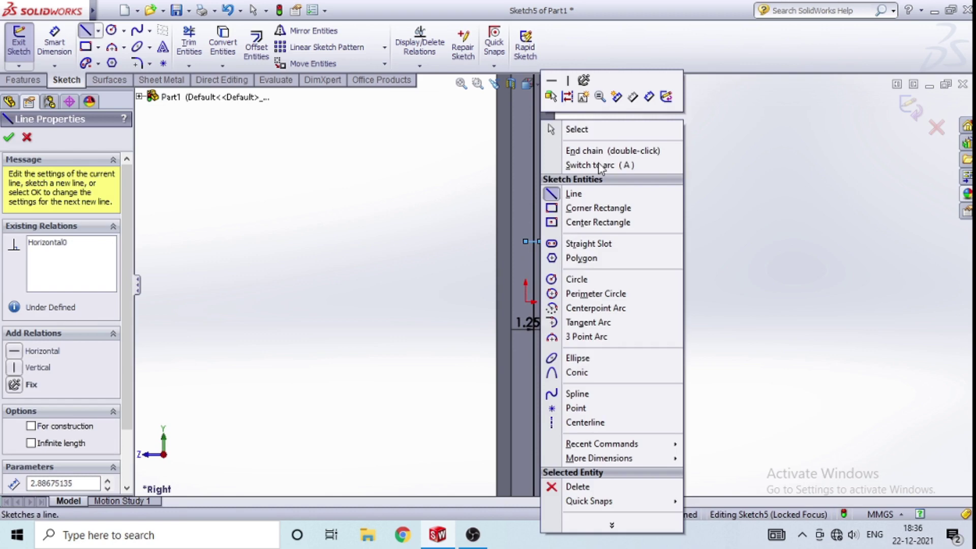
click(595, 129)
Step: Trim away the vertical line segment above the horizontal line
click(189, 46)
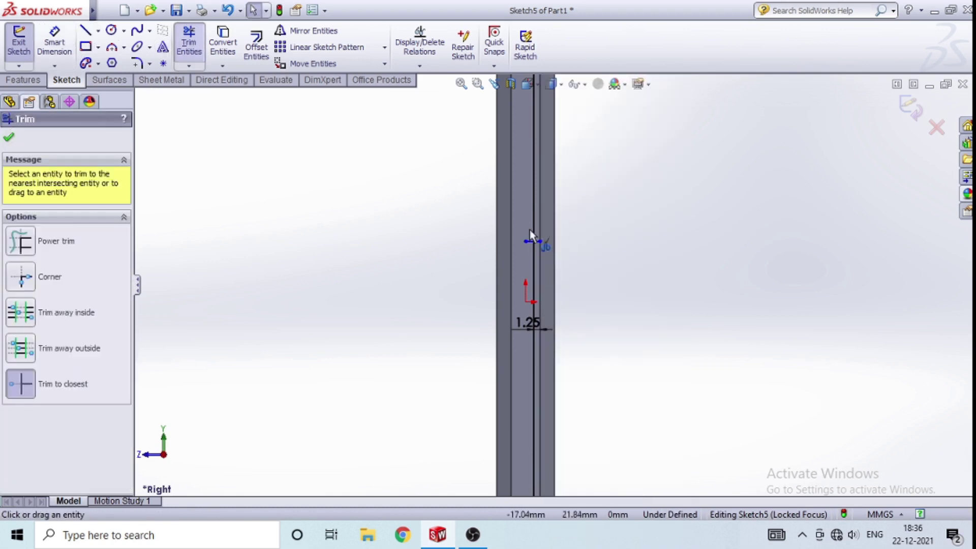
scroll(530, 235, down, 2)
scroll(517, 249, down, 2)
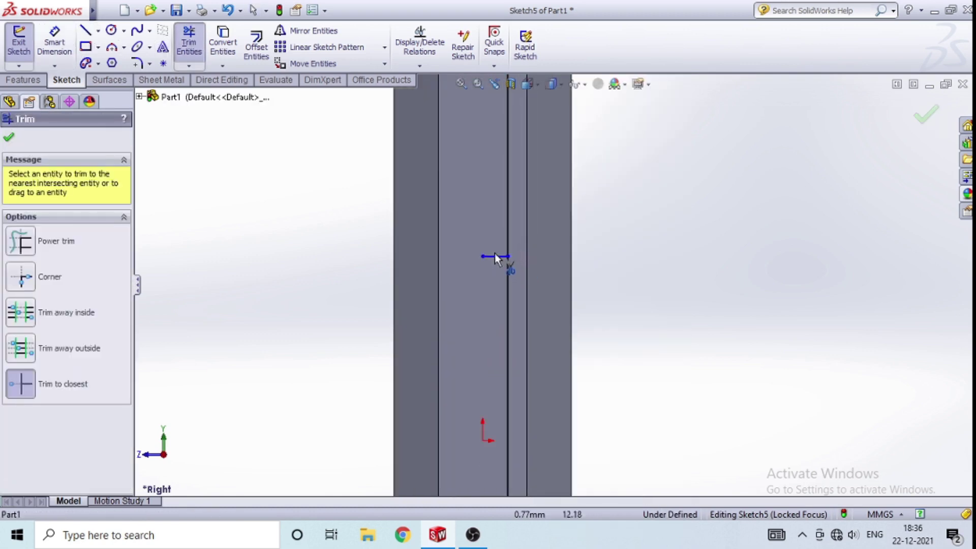
click(509, 237)
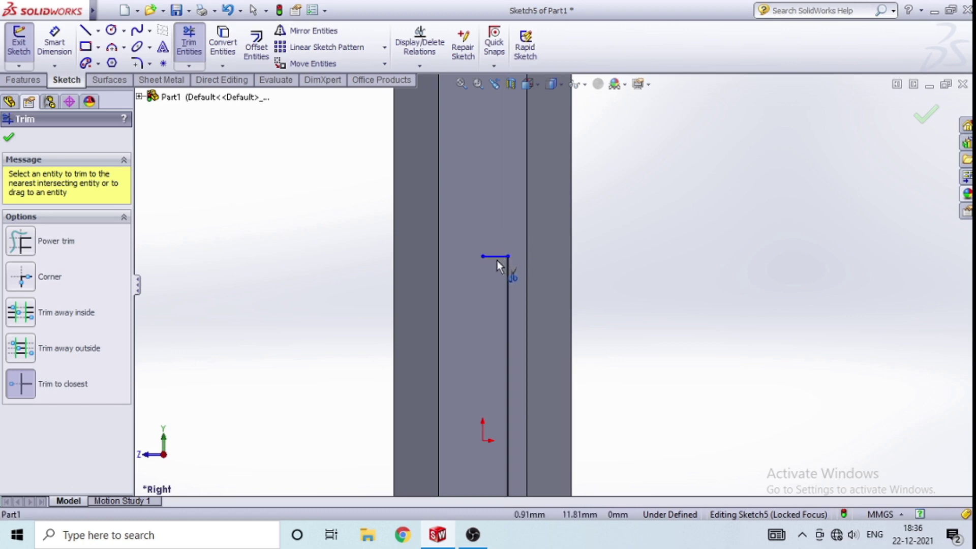
scroll(497, 260, up, 3)
scroll(509, 271, up, 1)
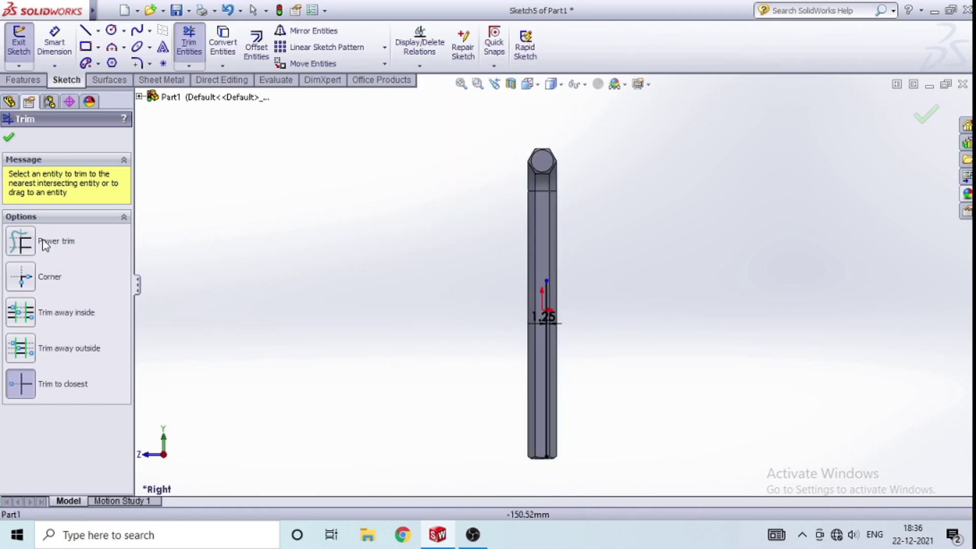
click(8, 137)
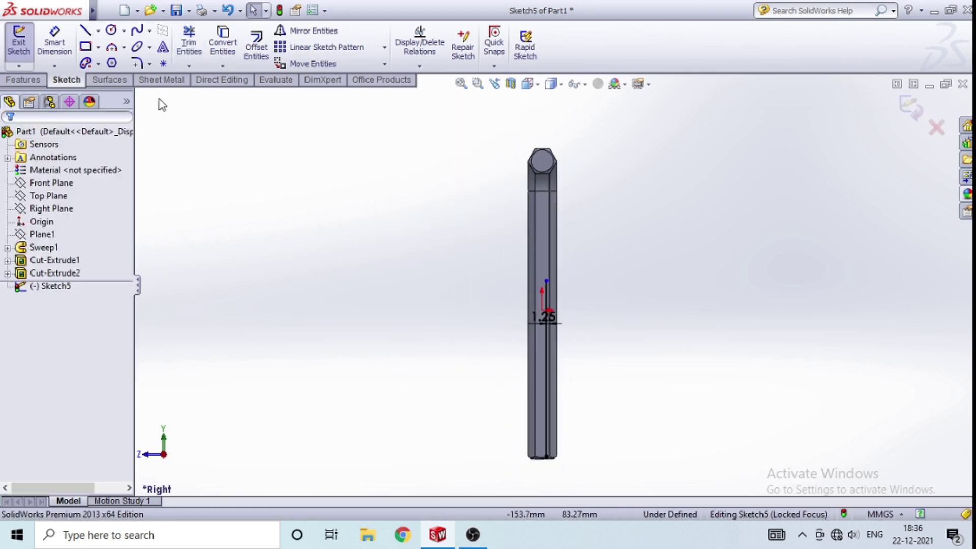
Step: Add a sketch text entity reading '10MM ALLEN KEY' on the shaft face
click(163, 48)
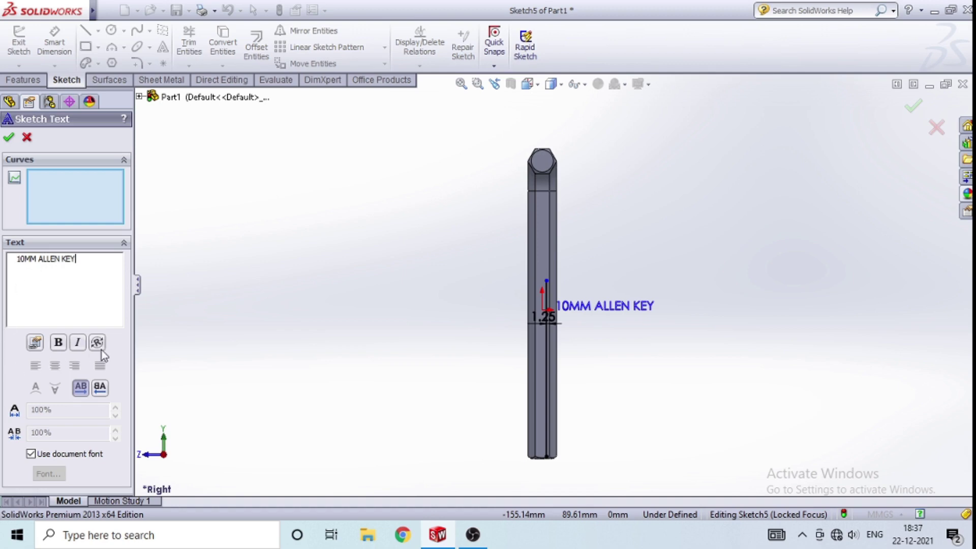
Step: Run the text along Line5, flipped and flipped vertically so it reads correctly
click(546, 402)
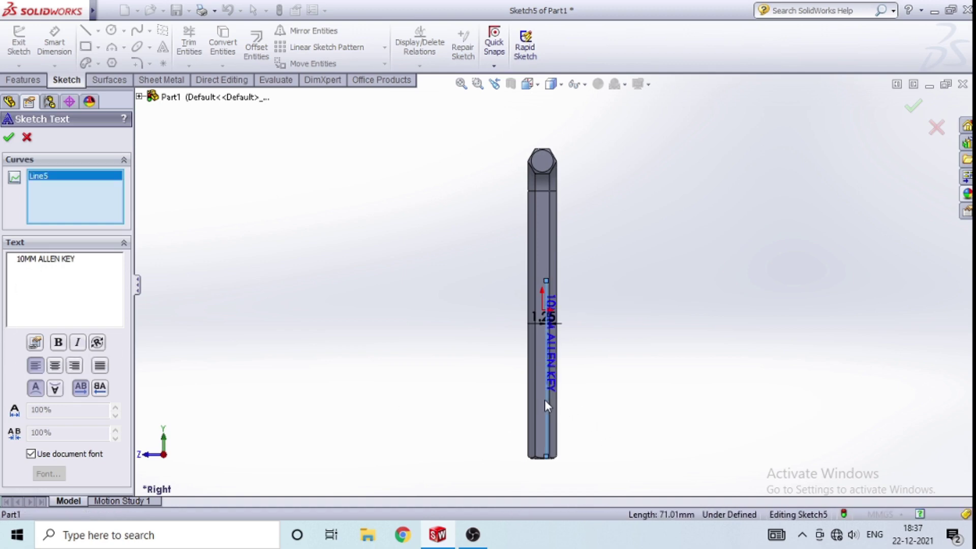
click(102, 389)
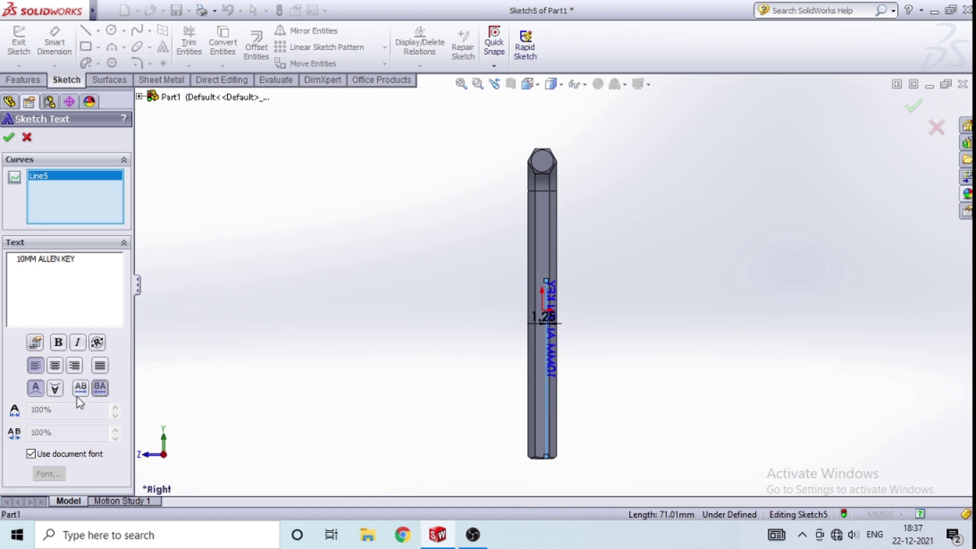
click(55, 389)
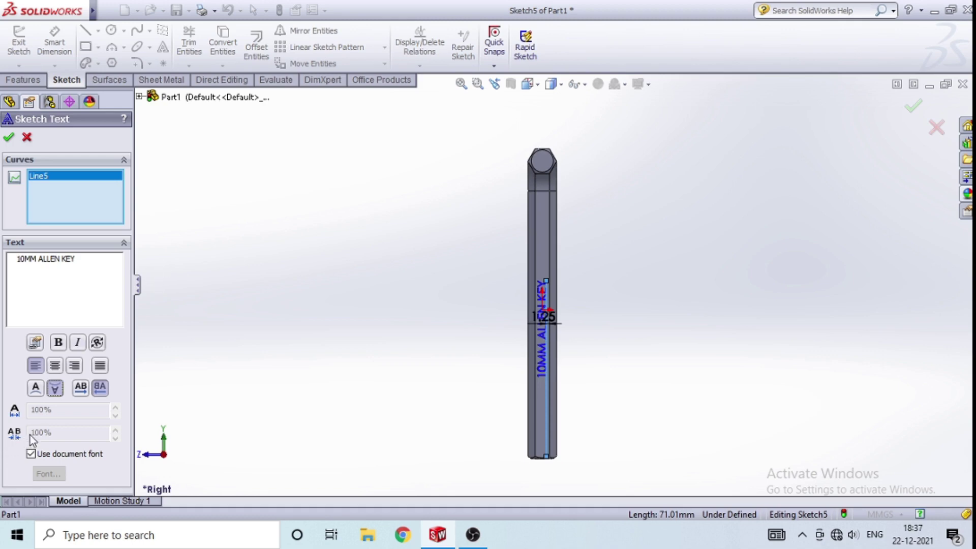
click(32, 453)
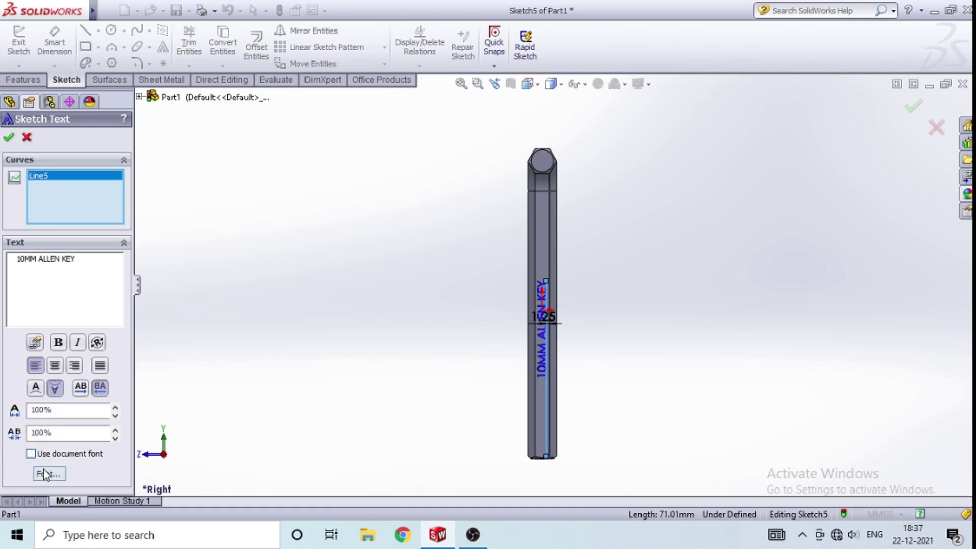
click(48, 473)
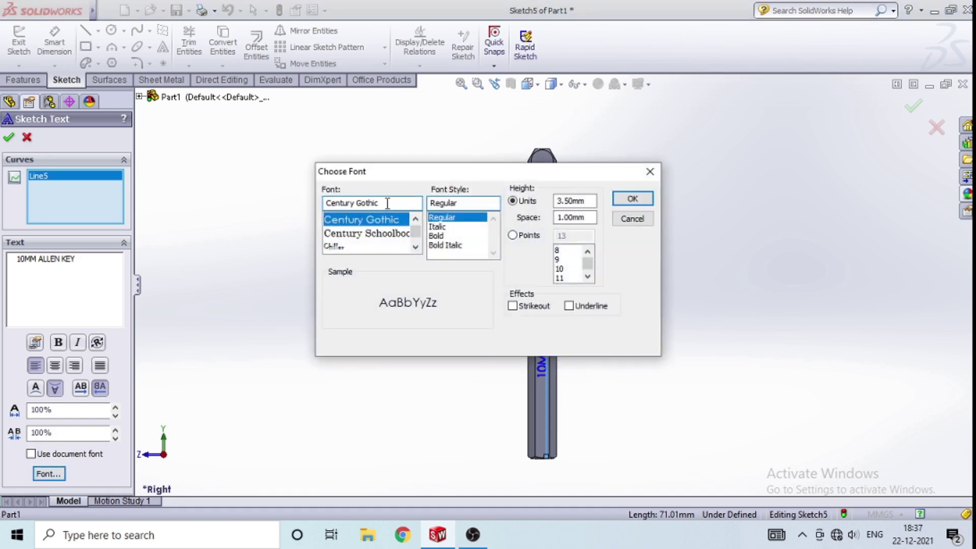
scroll(373, 231, down, 1)
scroll(371, 234, down, 1)
scroll(376, 233, down, 1)
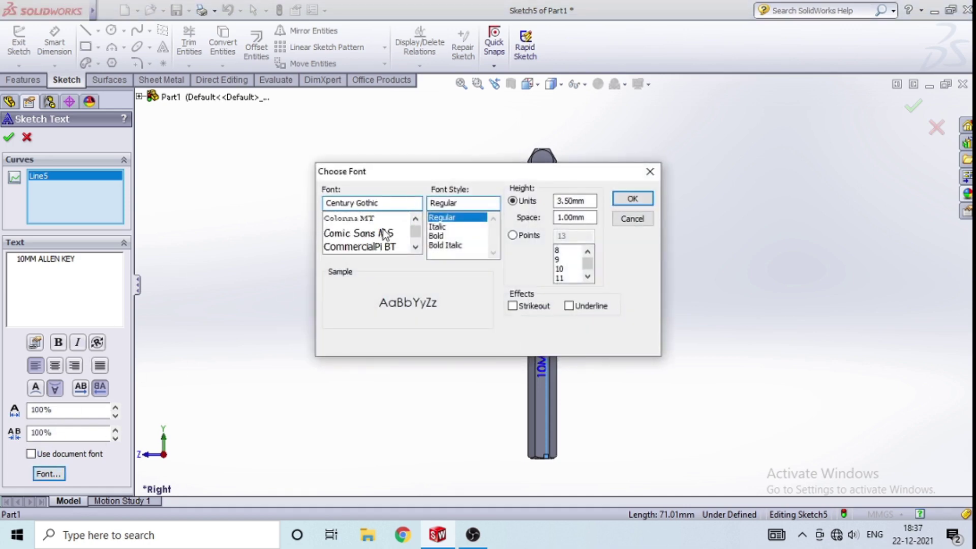
click(433, 235)
scroll(373, 239, down, 1)
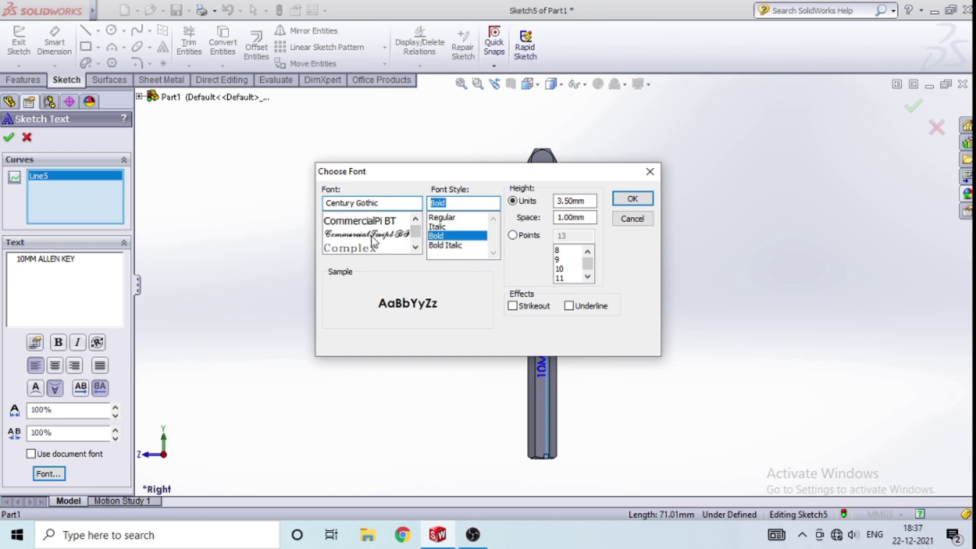
scroll(373, 241, down, 1)
scroll(372, 242, down, 2)
scroll(372, 241, down, 1)
scroll(372, 241, down, 1)
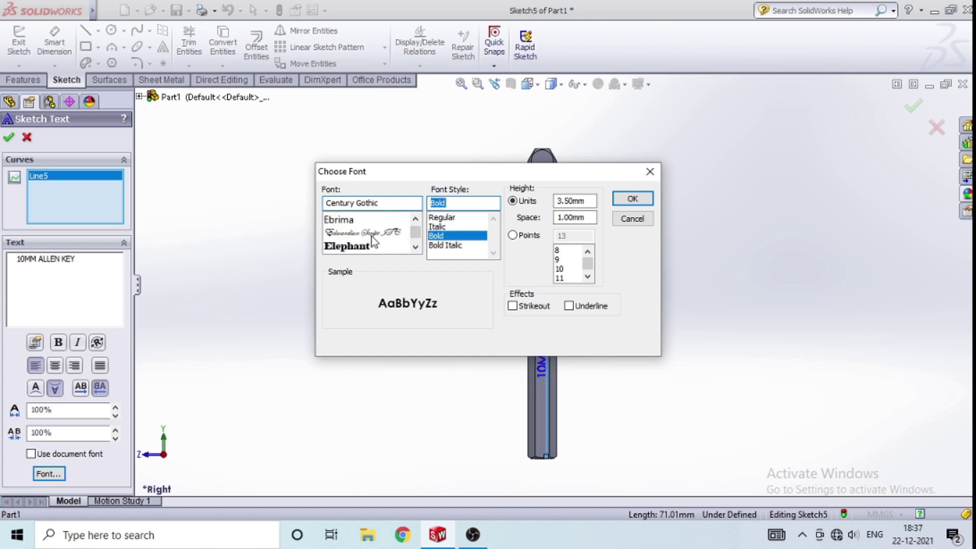
scroll(372, 240, down, 2)
scroll(367, 233, down, 1)
scroll(366, 233, down, 2)
scroll(371, 229, down, 1)
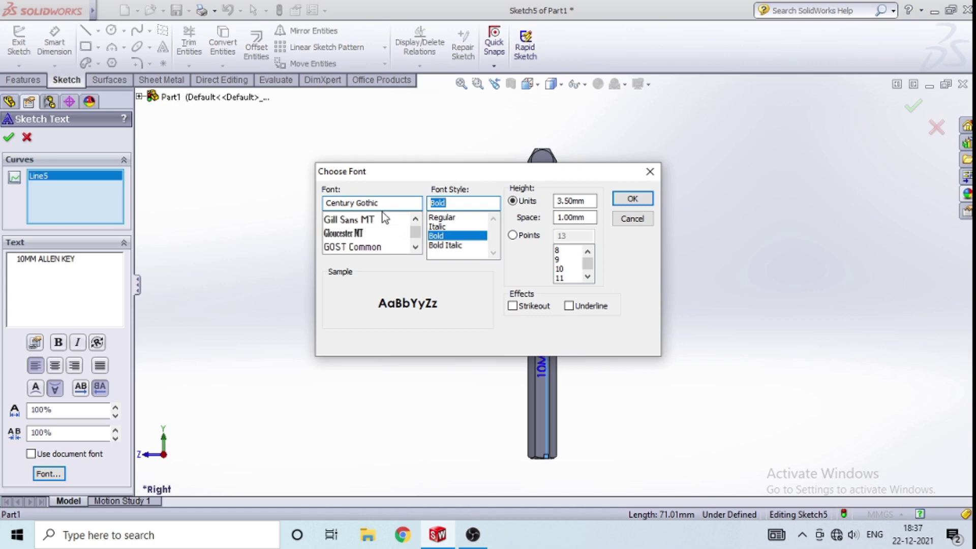
click(389, 203)
key(BackSpace)
text(@)
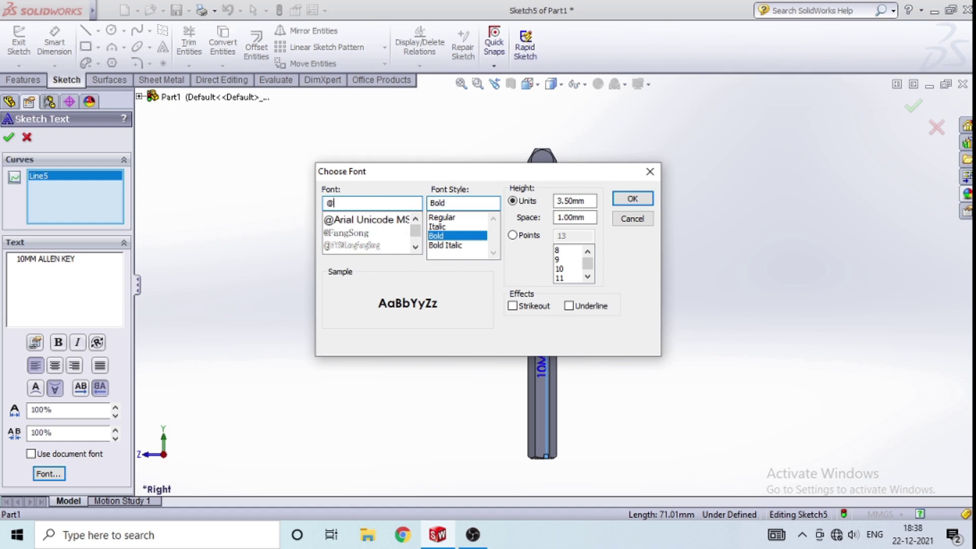
text(MA)
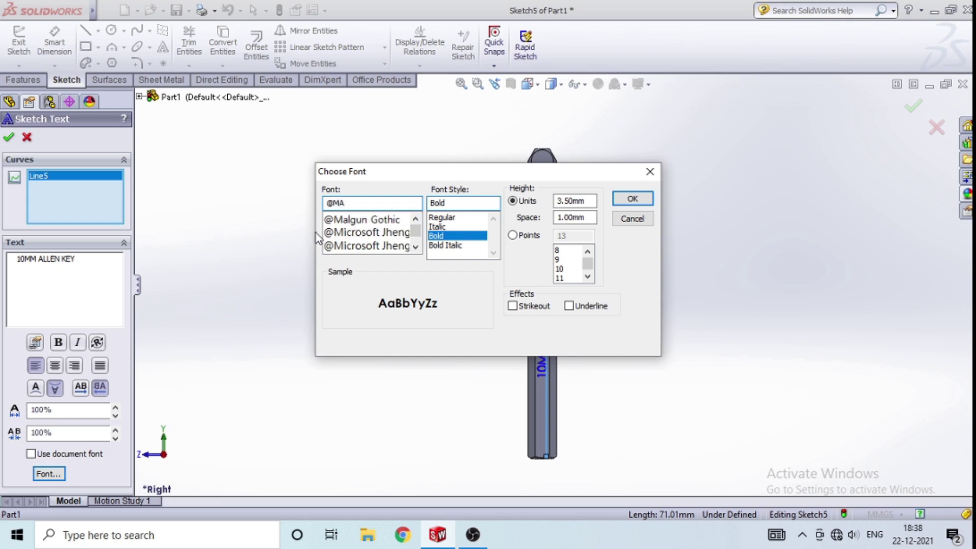
click(379, 233)
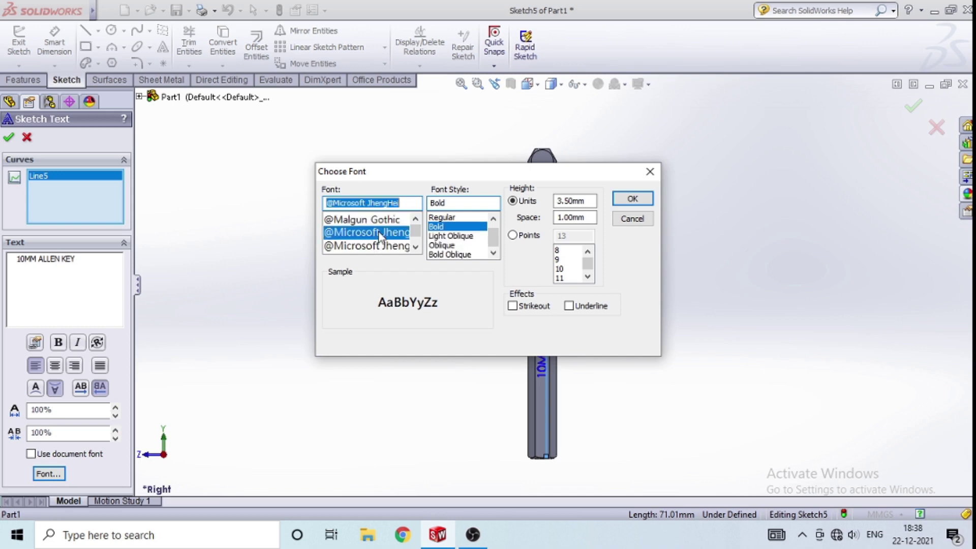
key(Down)
key(Down)
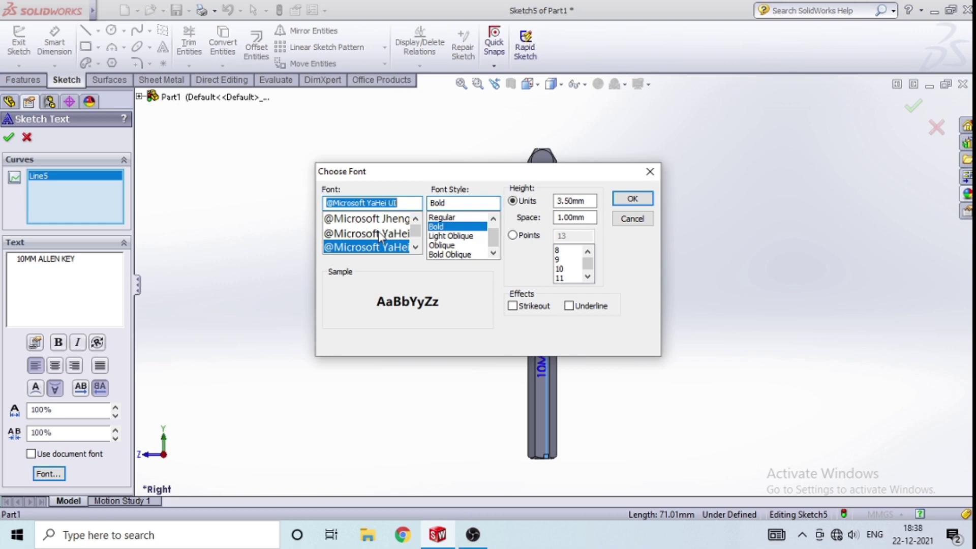
key(Up)
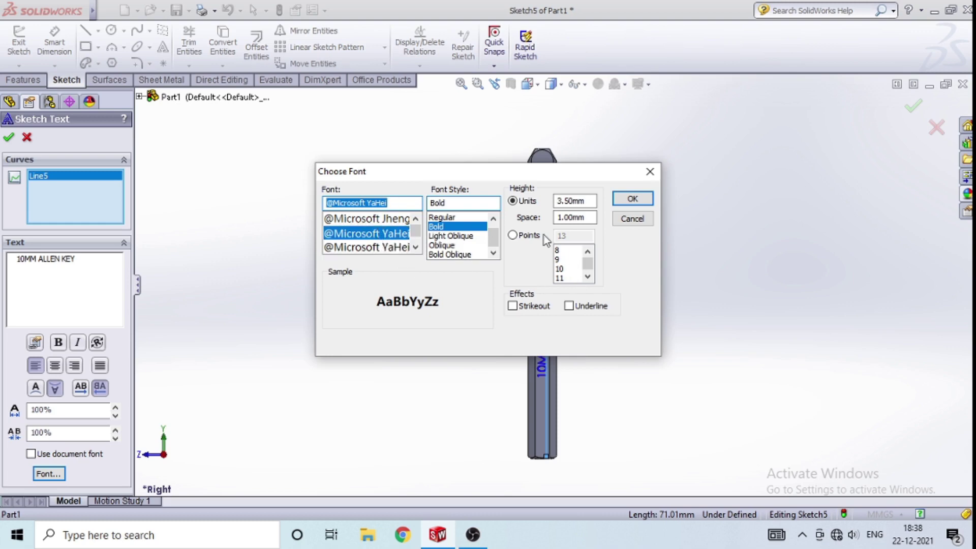
click(512, 235)
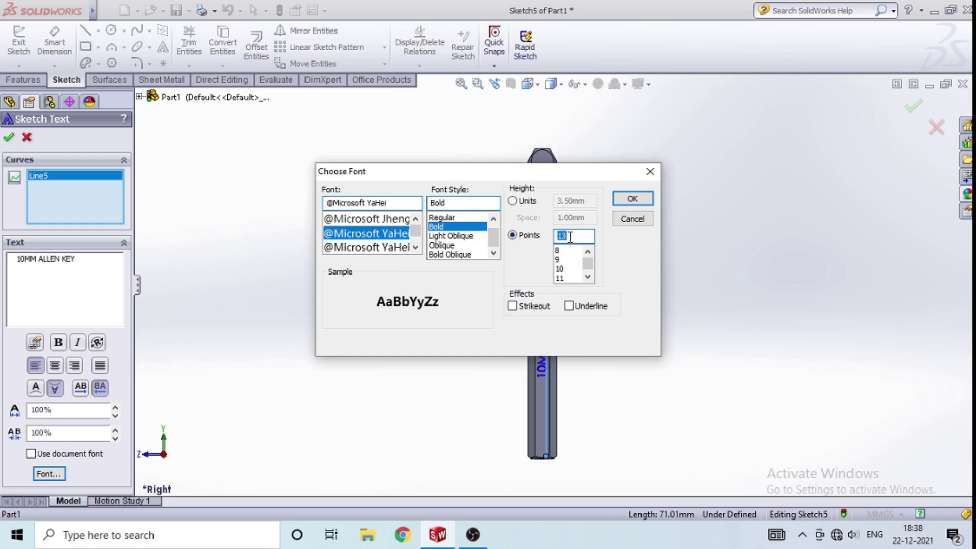
text(1)
text(2)
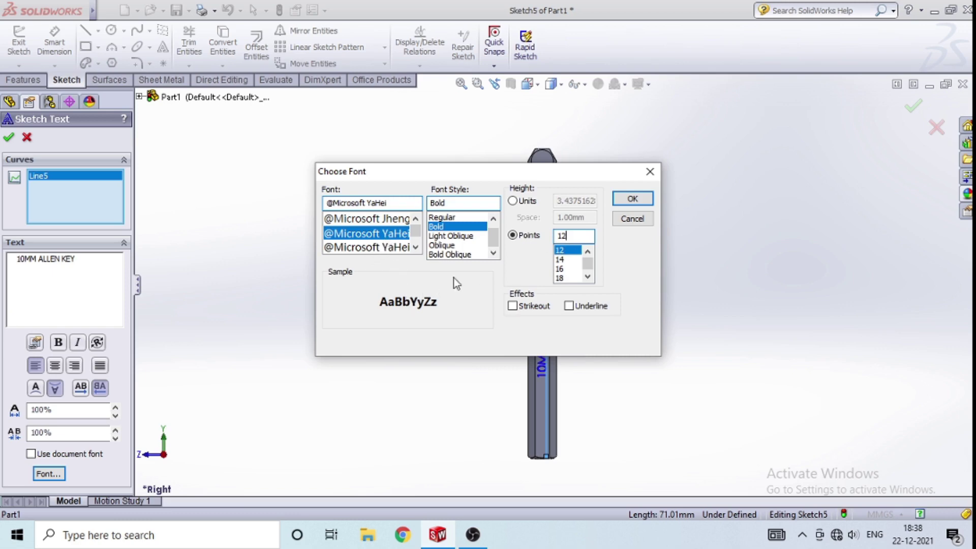
click(632, 200)
Step: Accept the '10MM ALLEN KEY' text as sketch geometry
mouse_move(609, 464)
middle_down()
mouse_move(554, 344)
mouse_move(505, 394)
mouse_move(542, 464)
mouse_move(524, 413)
middle_up()
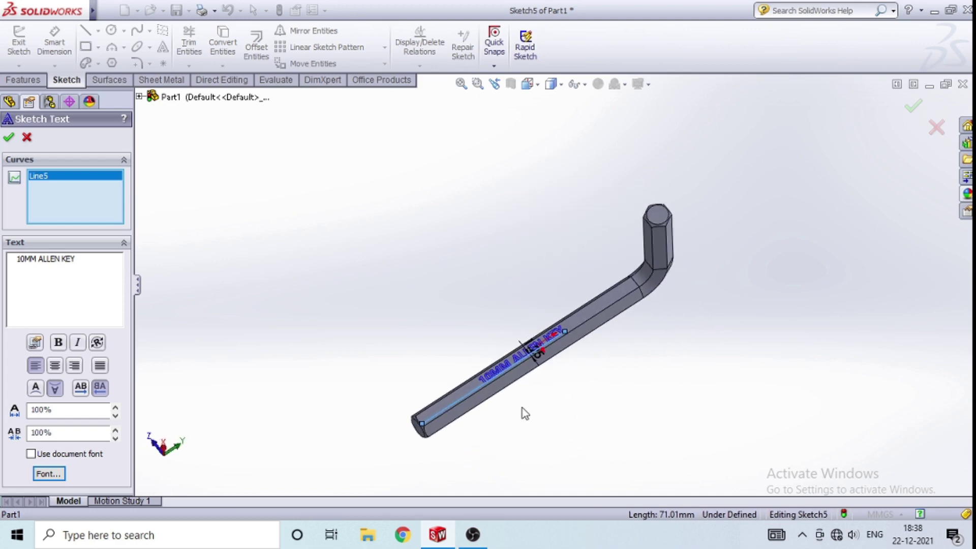
scroll(525, 413, down, 2)
scroll(516, 410, down, 3)
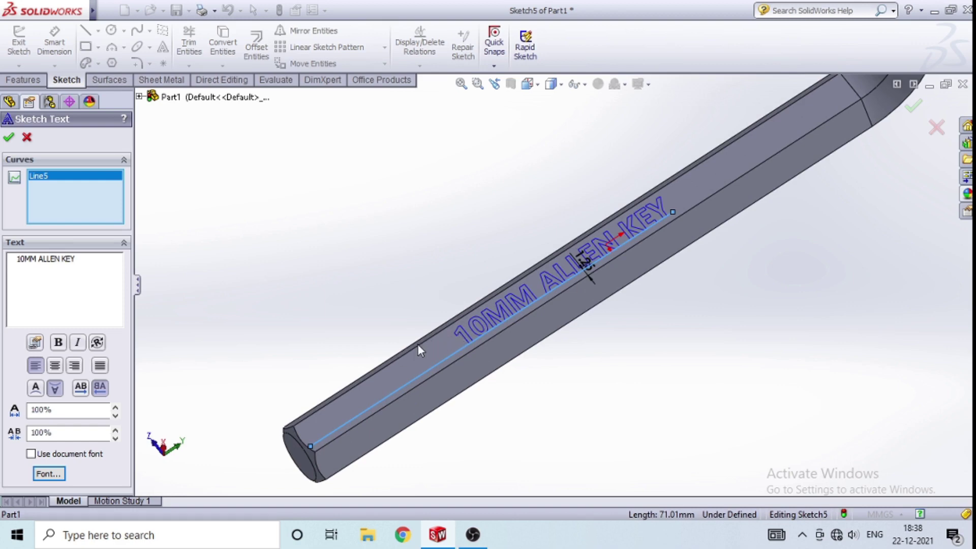
click(8, 137)
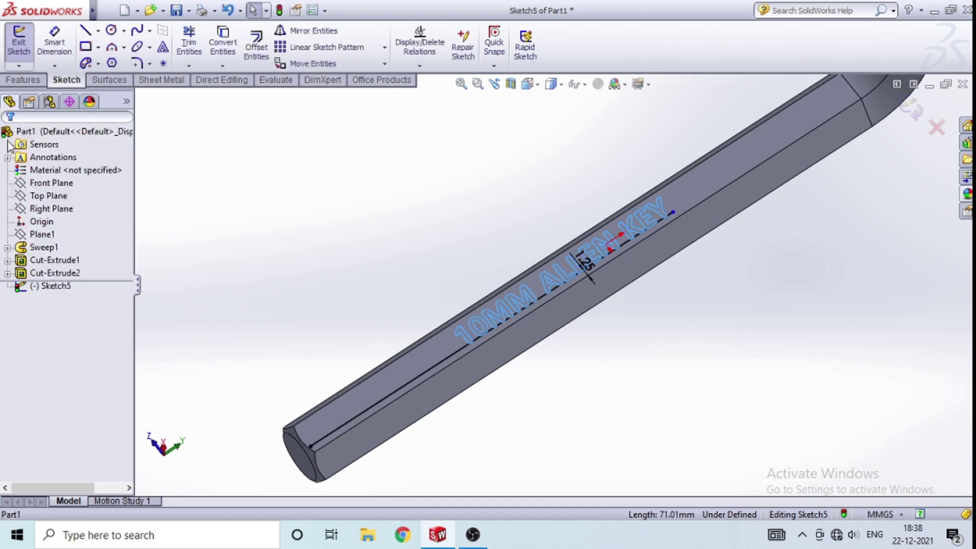
Step: Trim away the stray offset line running along the shaft under the text
click(263, 231)
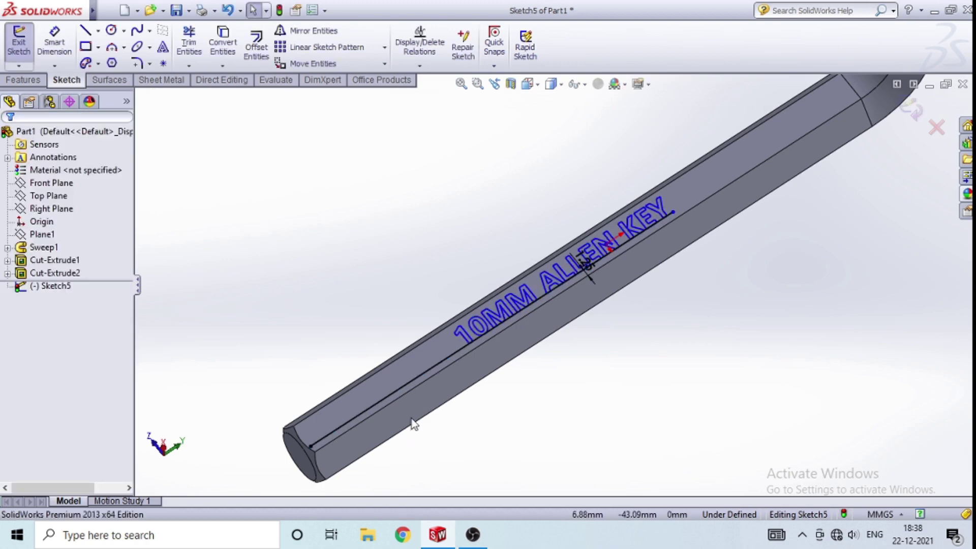
click(397, 390)
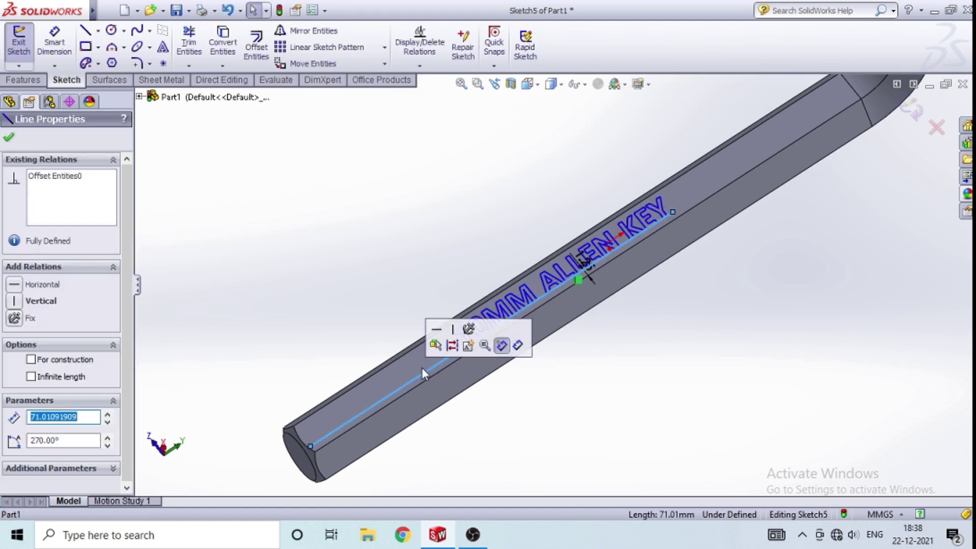
key(Escape)
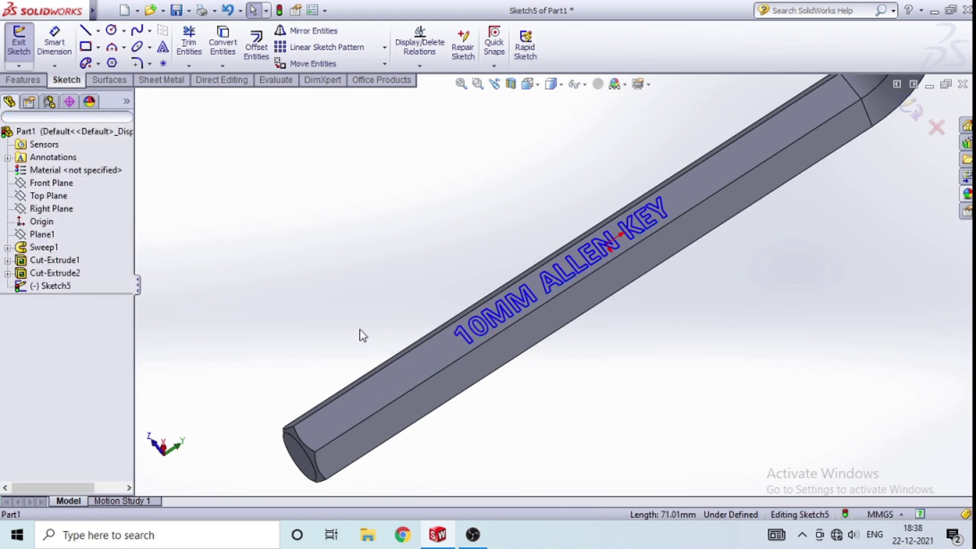
click(401, 364)
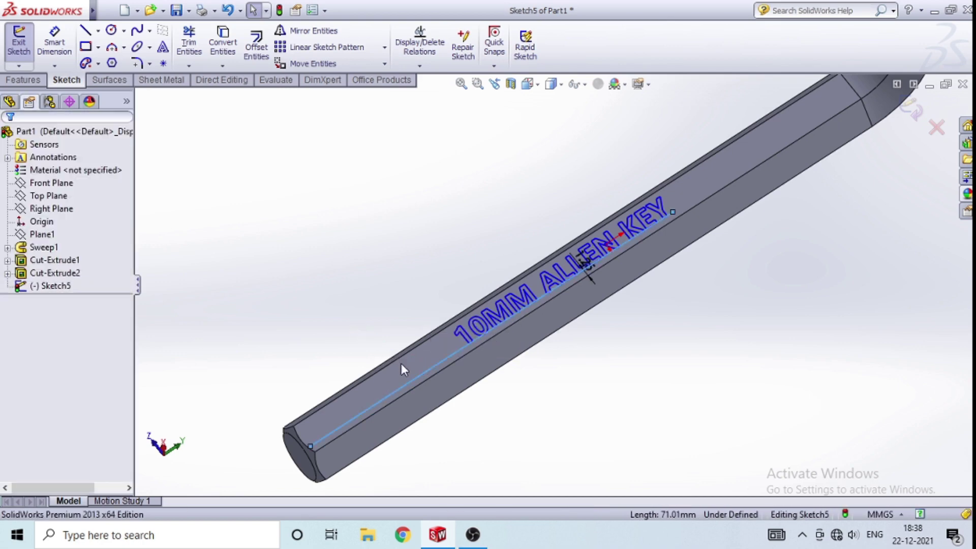
click(372, 312)
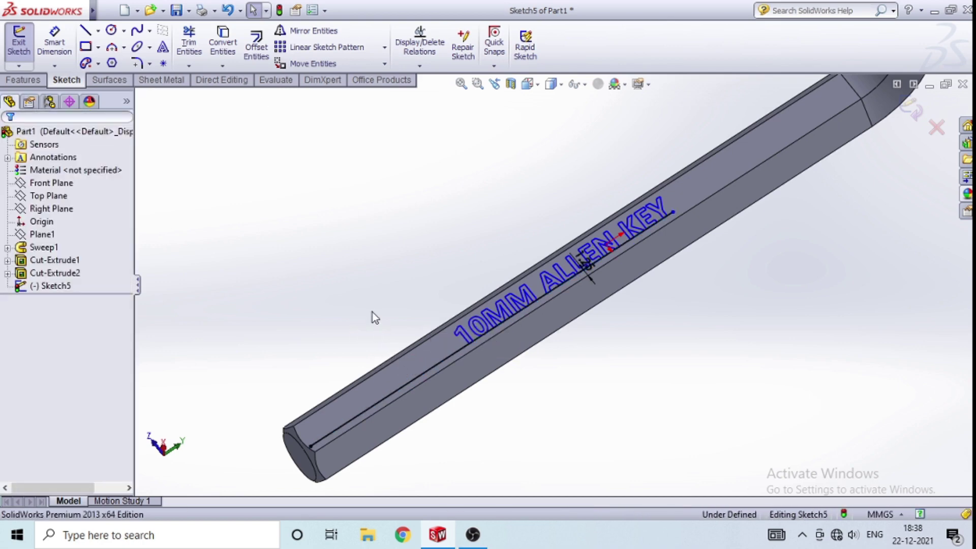
click(189, 45)
click(392, 392)
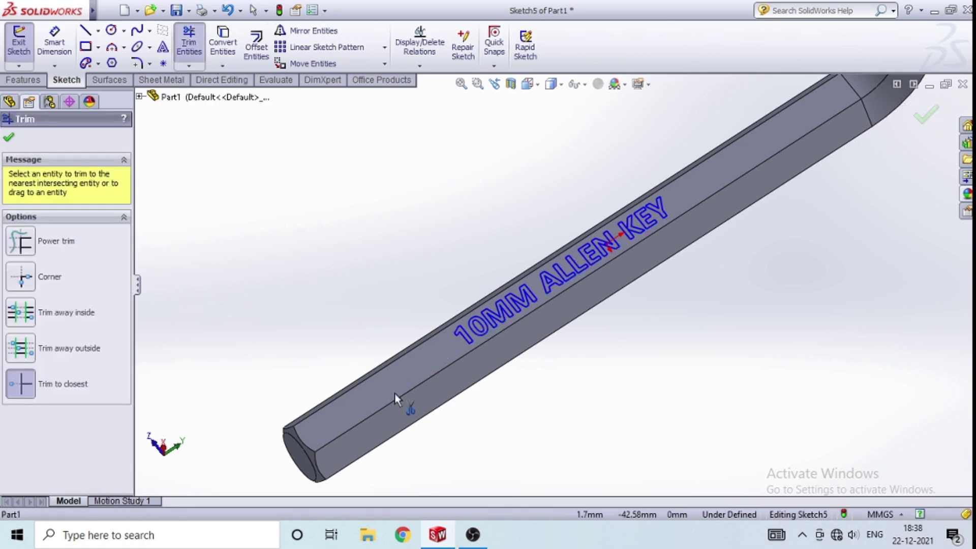
click(8, 137)
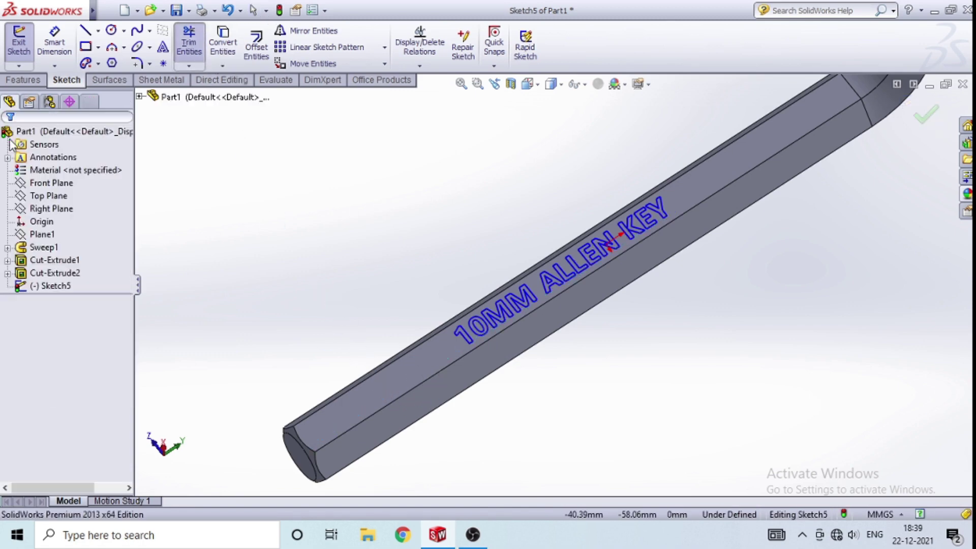
click(20, 79)
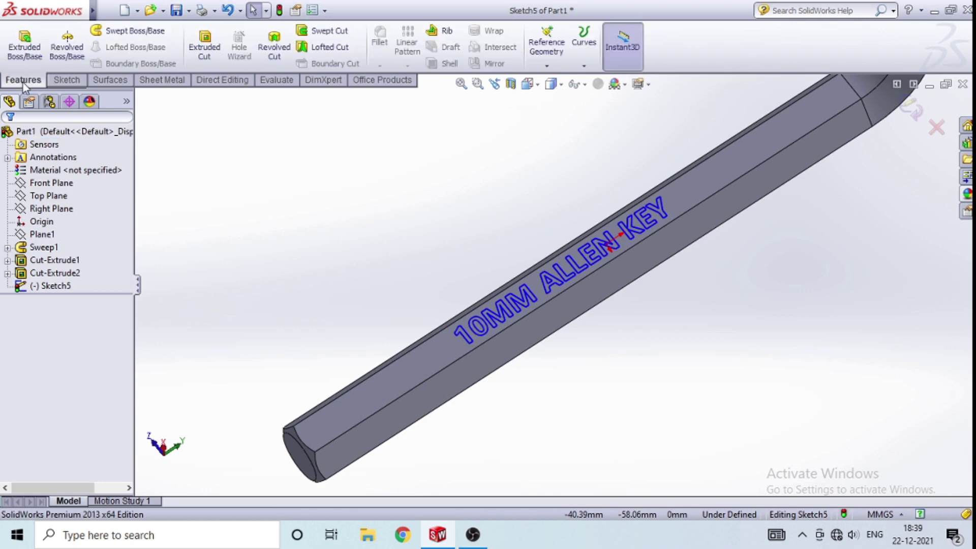
Step: Extrude-cut the lettering sketch Blind 1.0 mm deep into the shaft as Cut-Extrude3
click(201, 60)
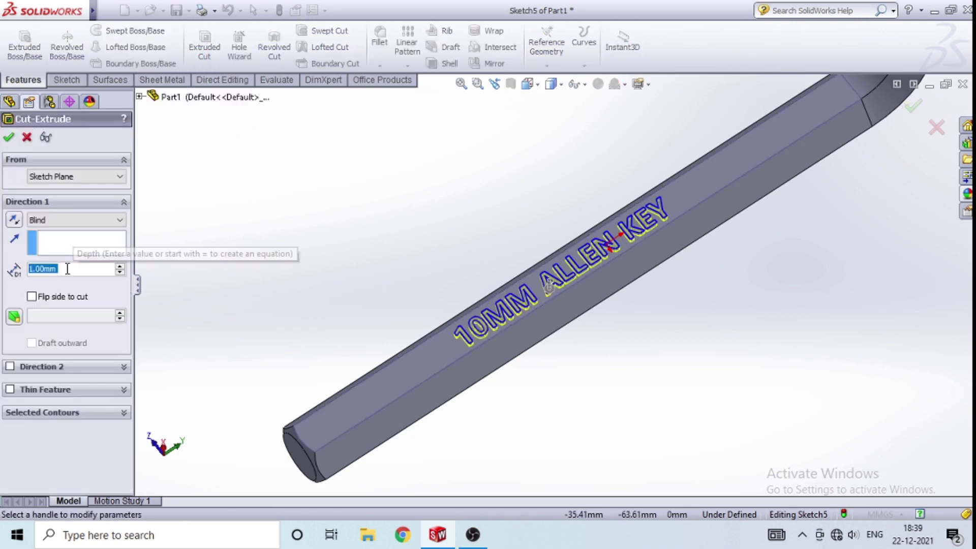
key(BackSpace)
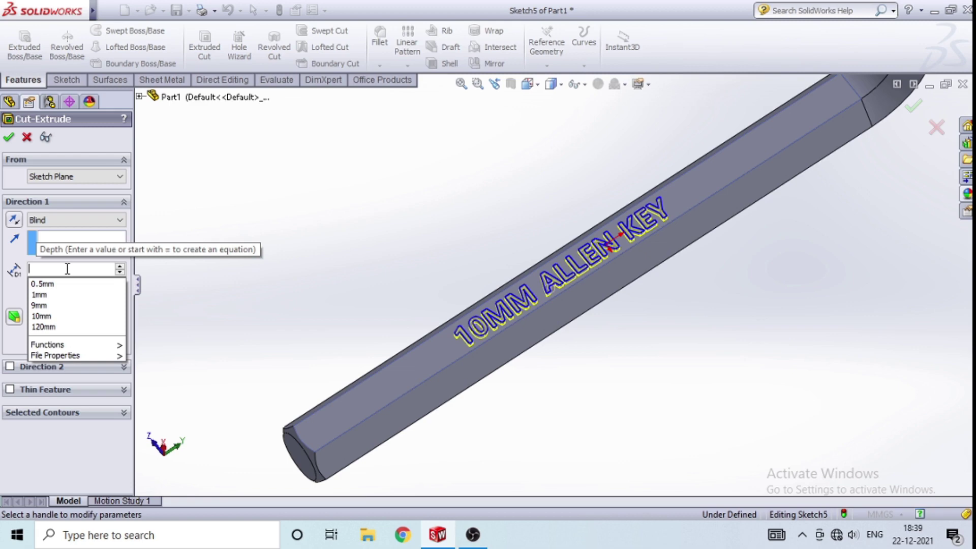
text(1.0)
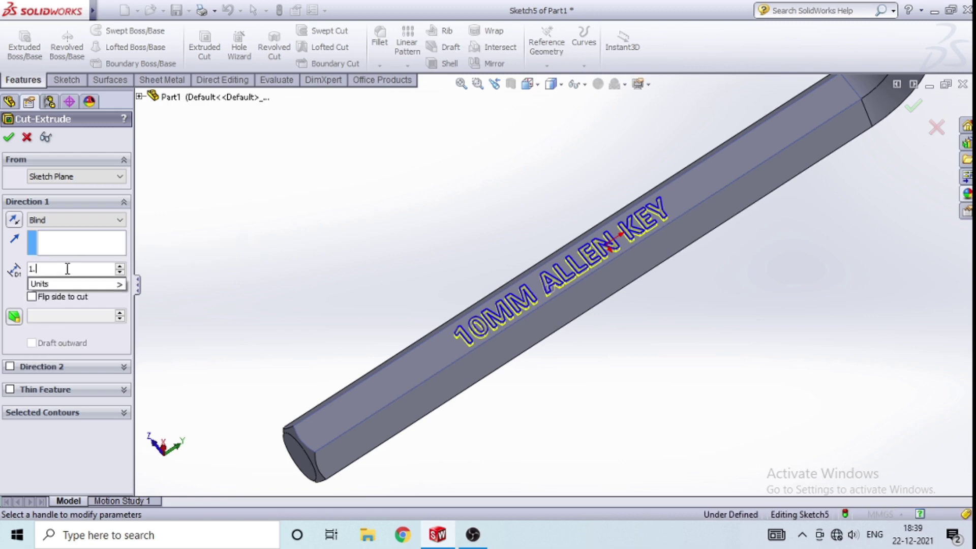
key(Return)
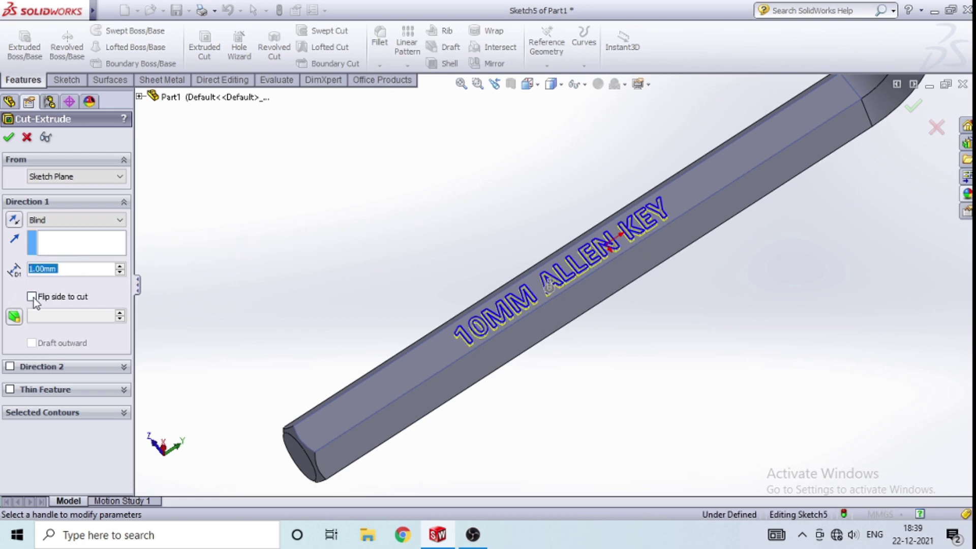
click(8, 137)
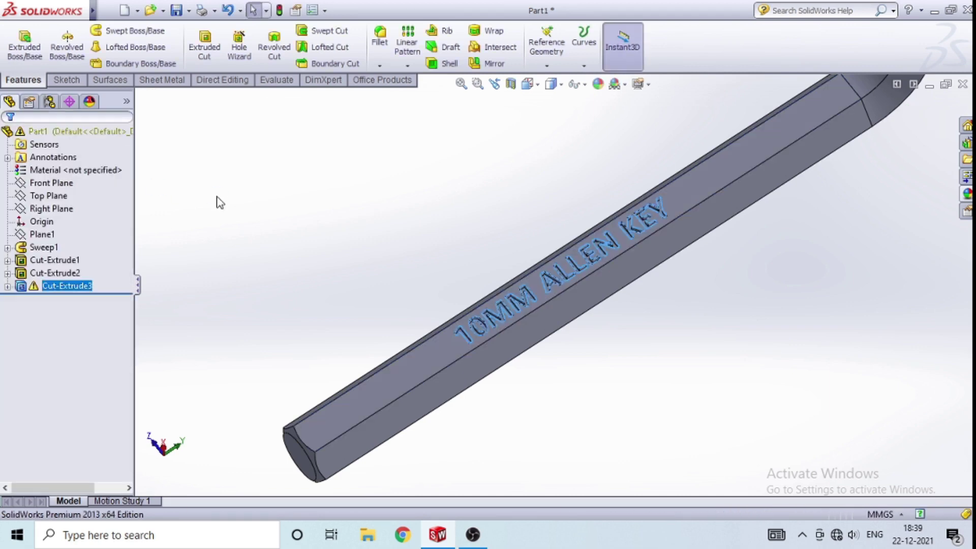
scroll(308, 231, up, 3)
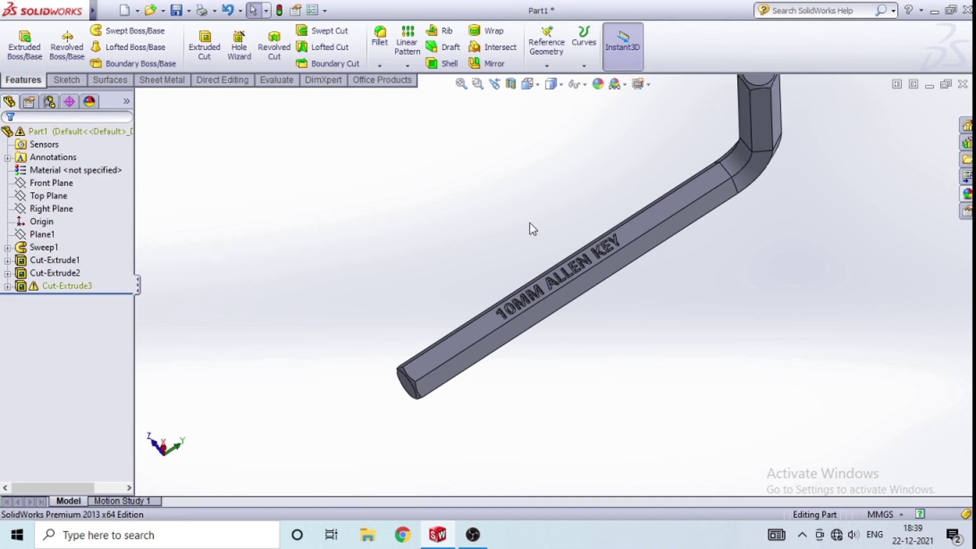
scroll(531, 224, up, 3)
scroll(644, 198, down, 2)
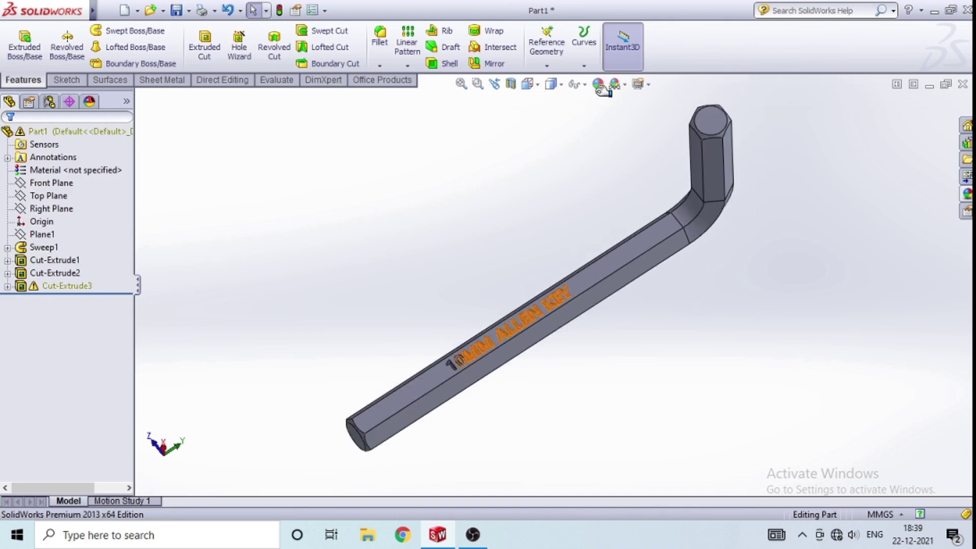
click(410, 170)
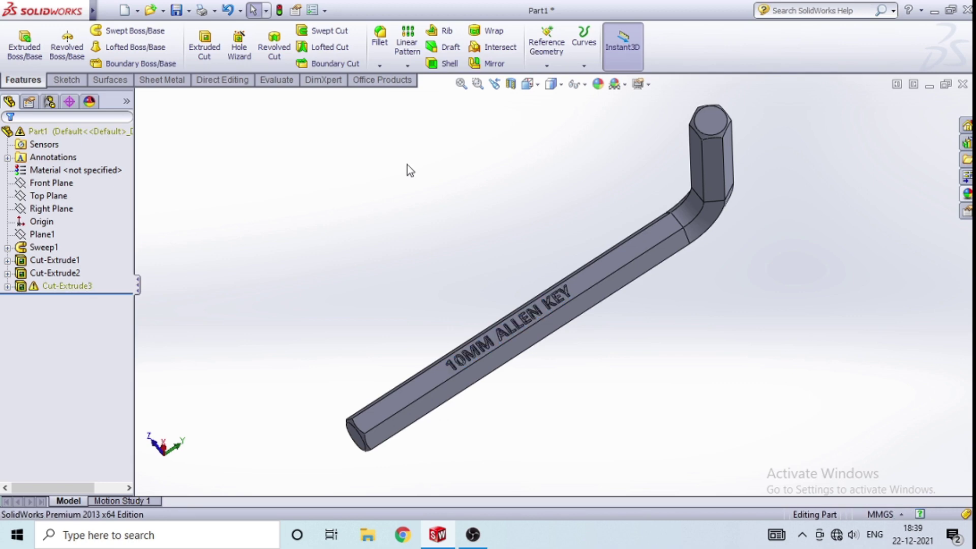
click(76, 131)
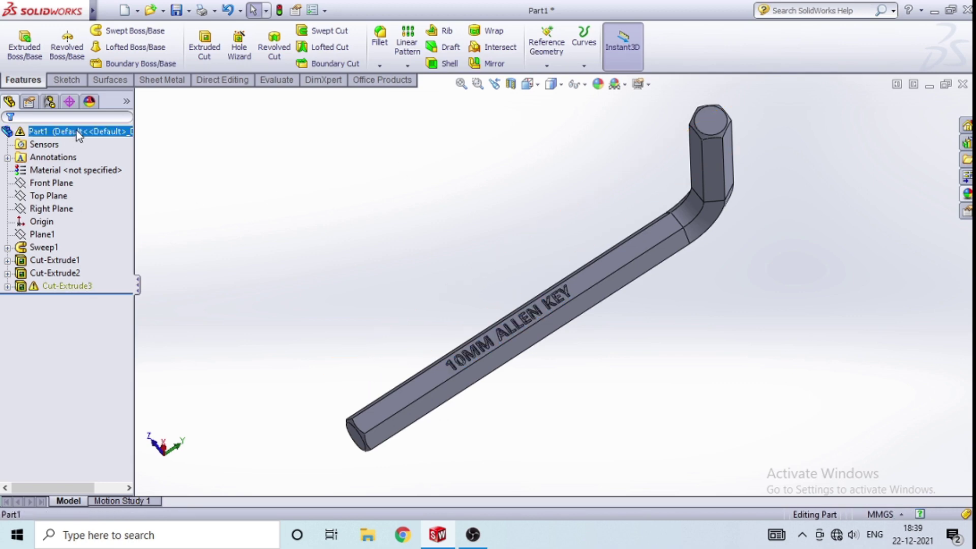
Step: Apply the Metal > Chrome matte chrome appearance to the whole part
click(598, 85)
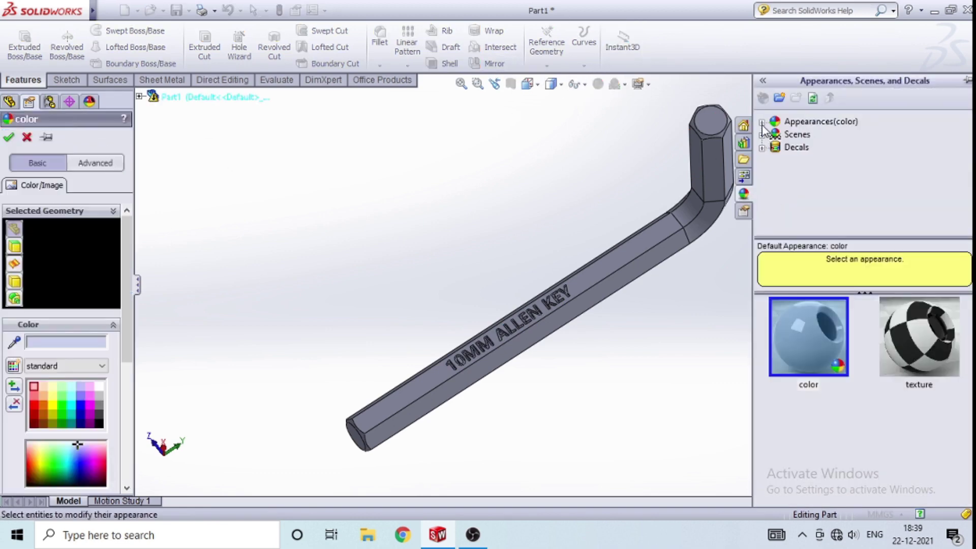
click(762, 122)
click(775, 149)
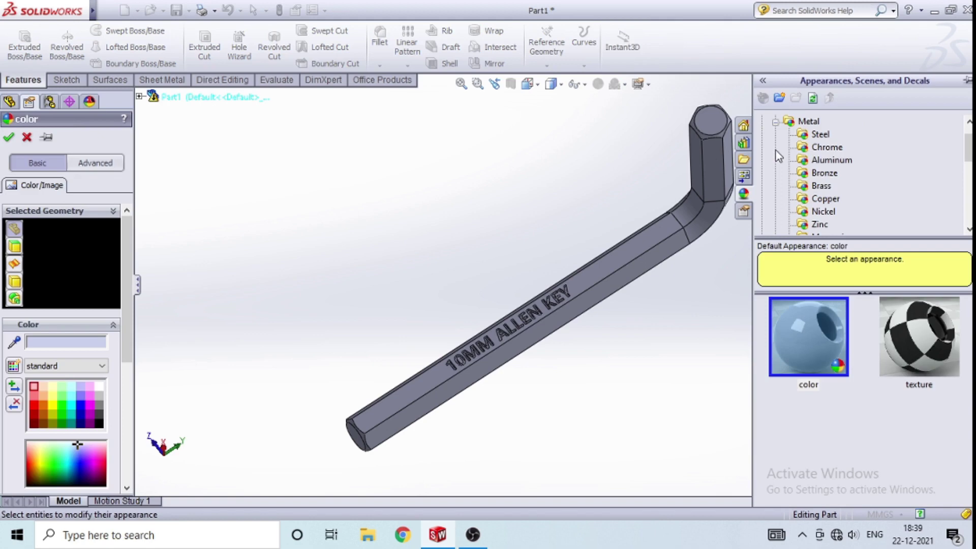
click(826, 146)
scroll(791, 389, down, 2)
scroll(801, 397, down, 1)
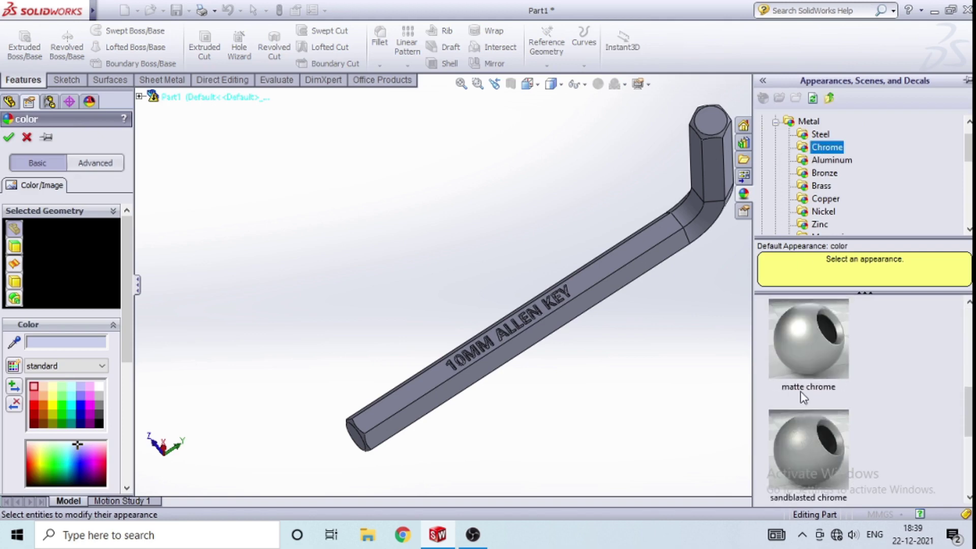
click(807, 359)
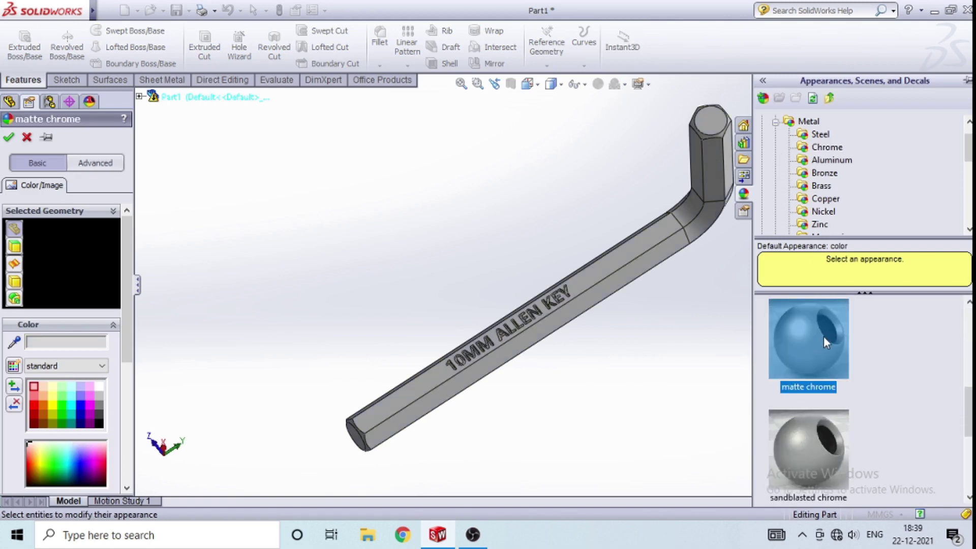
click(8, 137)
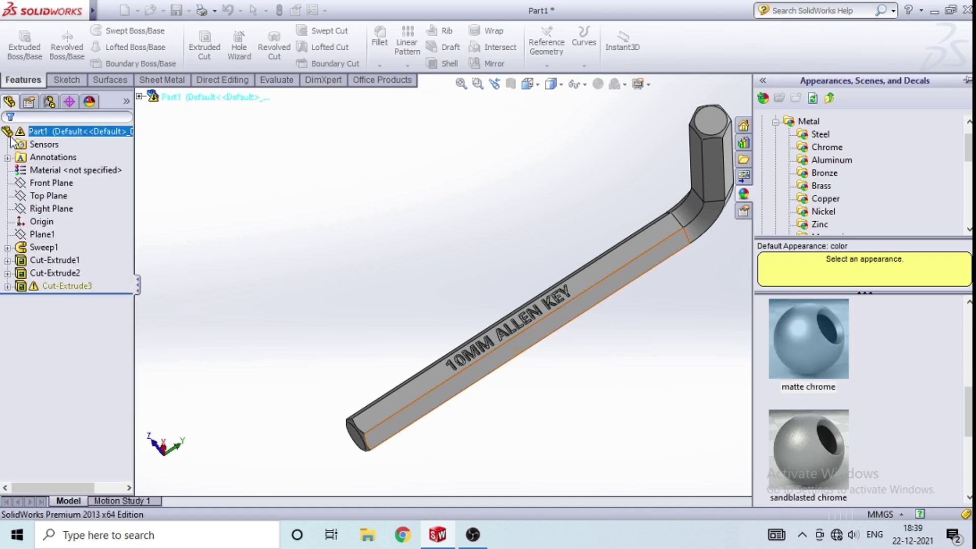
click(366, 214)
click(111, 81)
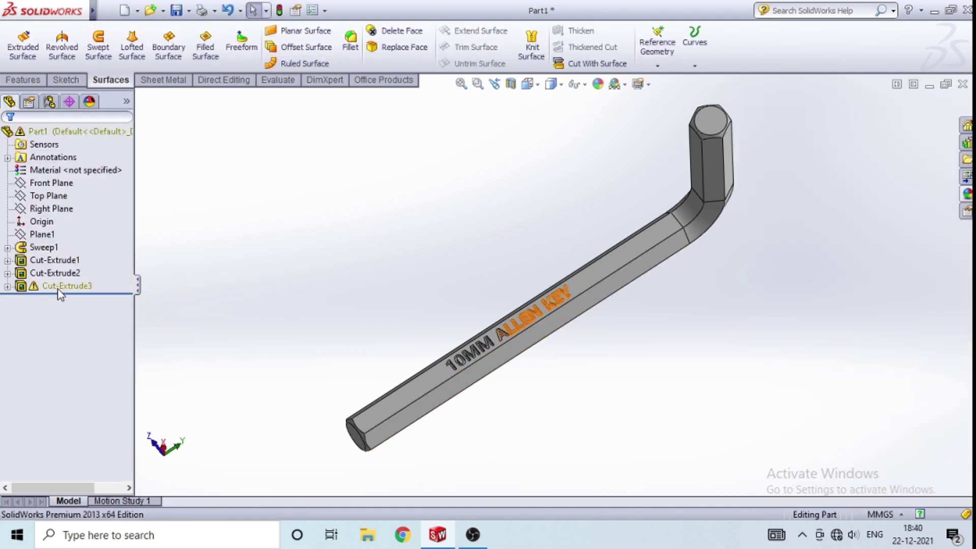
Step: Colour the engraved Cut-Extrude3 lettering red
click(600, 86)
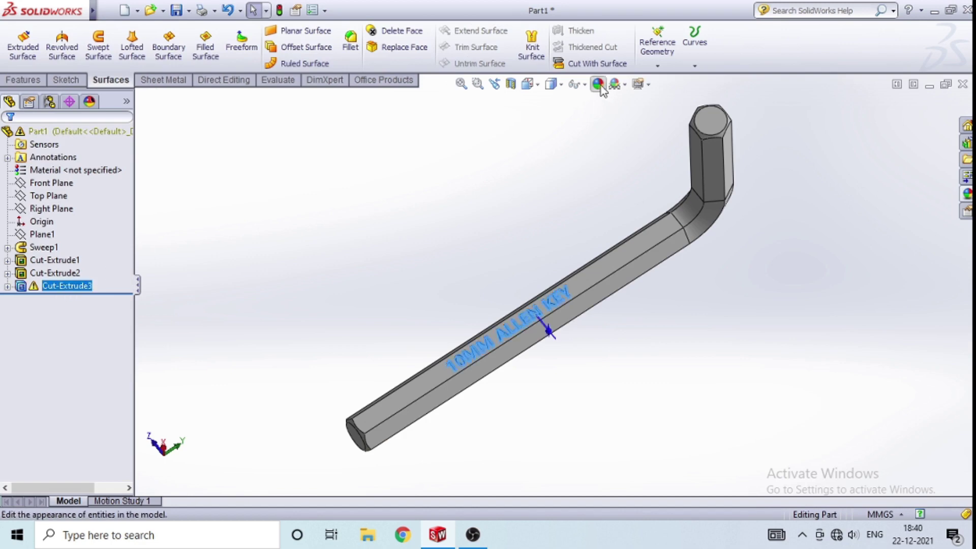
click(598, 84)
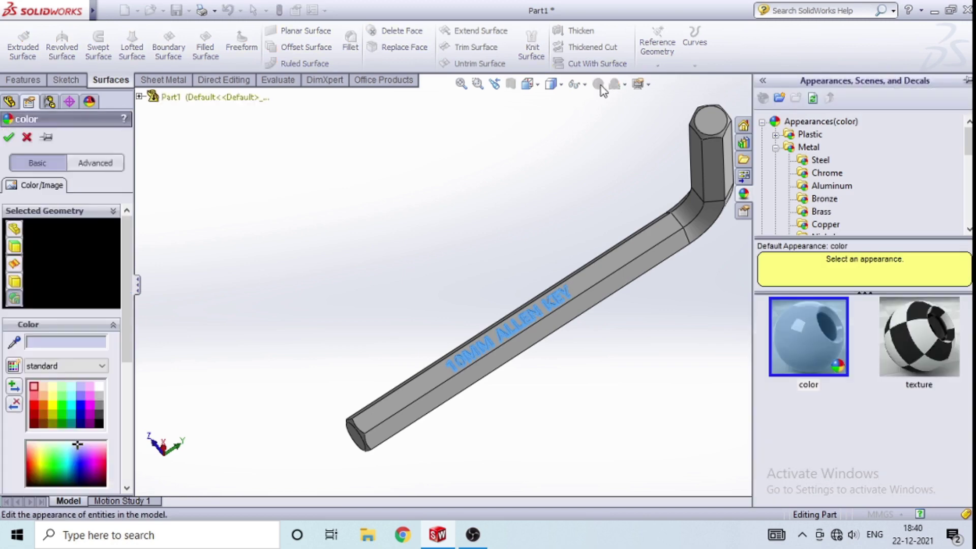
click(35, 403)
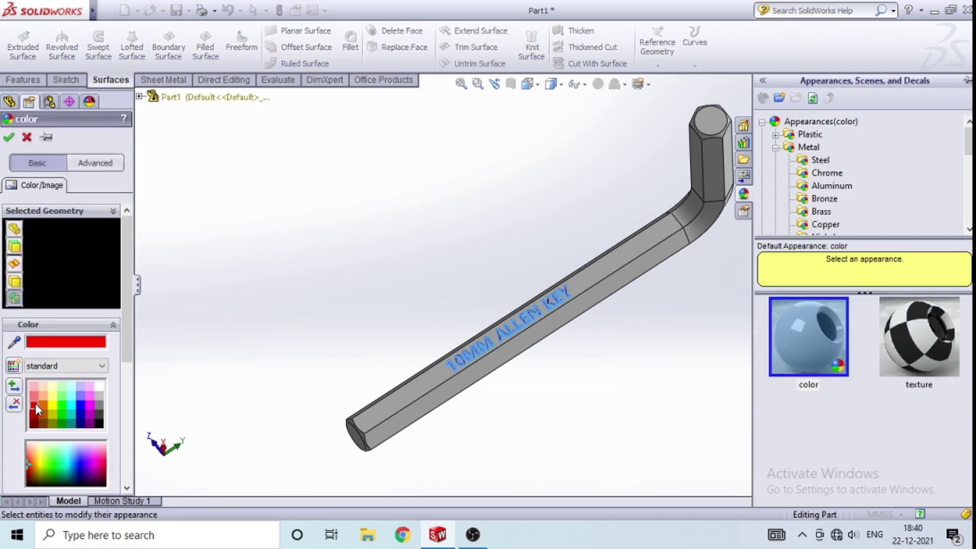
click(9, 138)
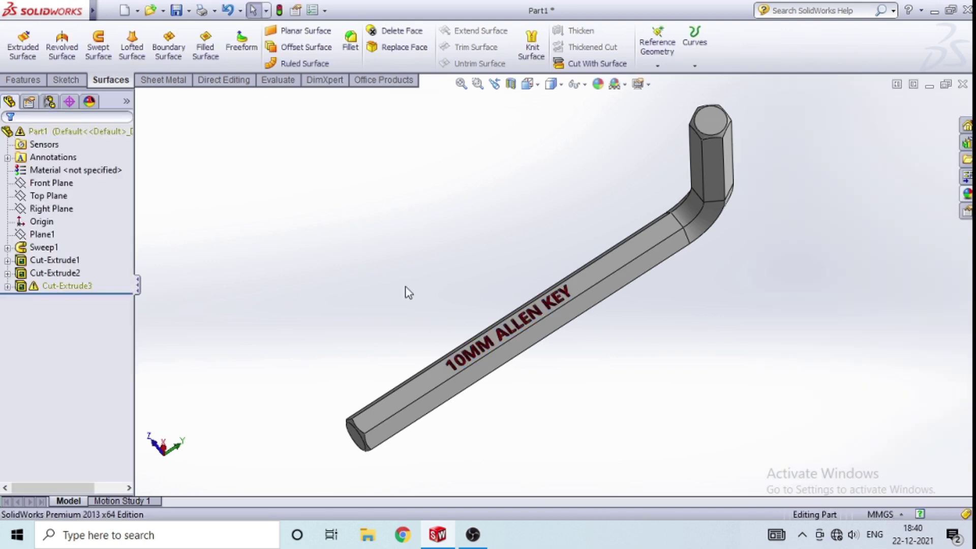
scroll(559, 282, up, 2)
scroll(564, 276, down, 2)
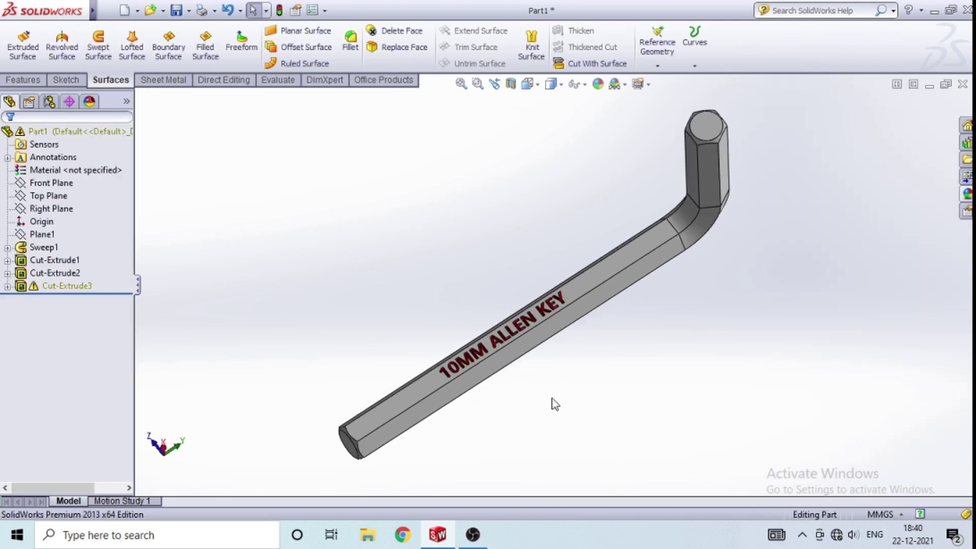
mouse_move(550, 403)
middle_down()
mouse_move(494, 407)
mouse_move(526, 444)
middle_up()
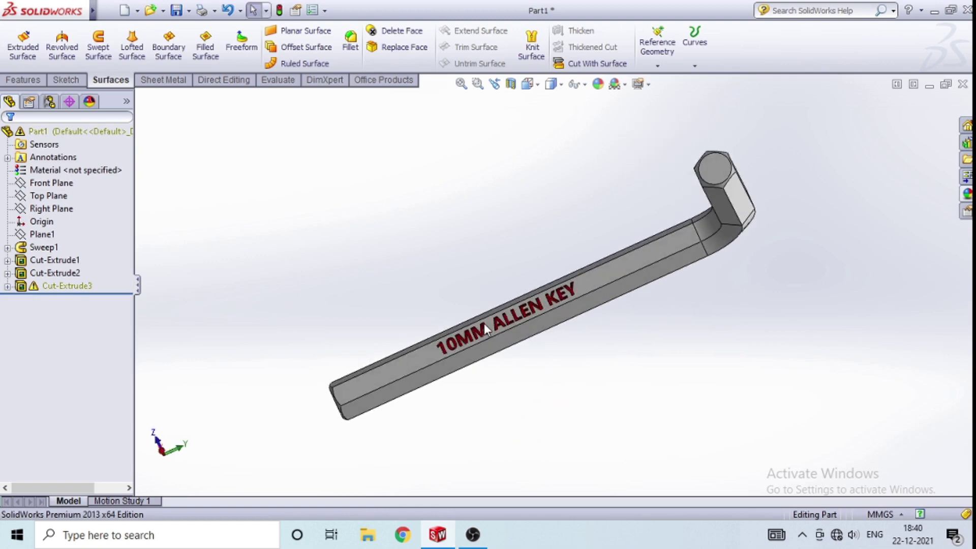
scroll(484, 323, down, 2)
scroll(483, 323, up, 2)
scroll(663, 218, down, 1)
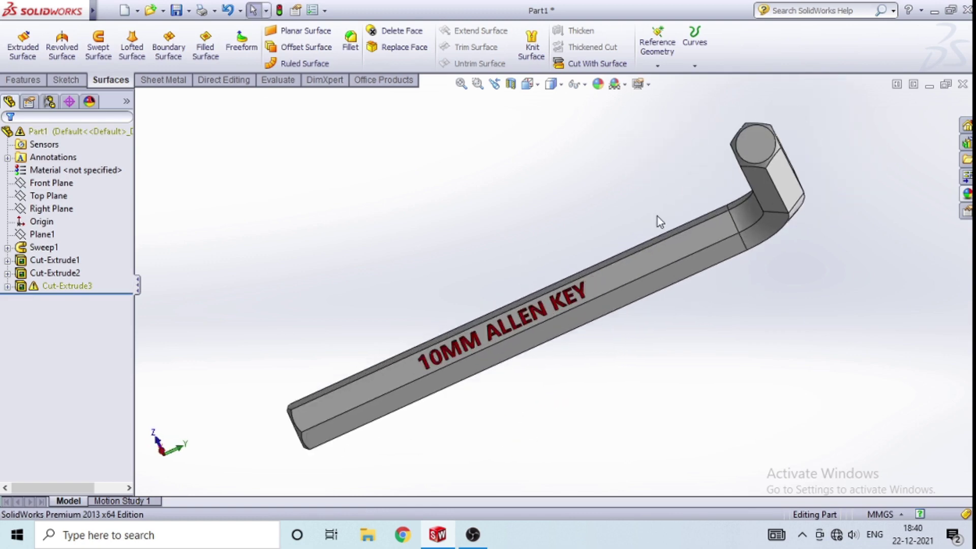